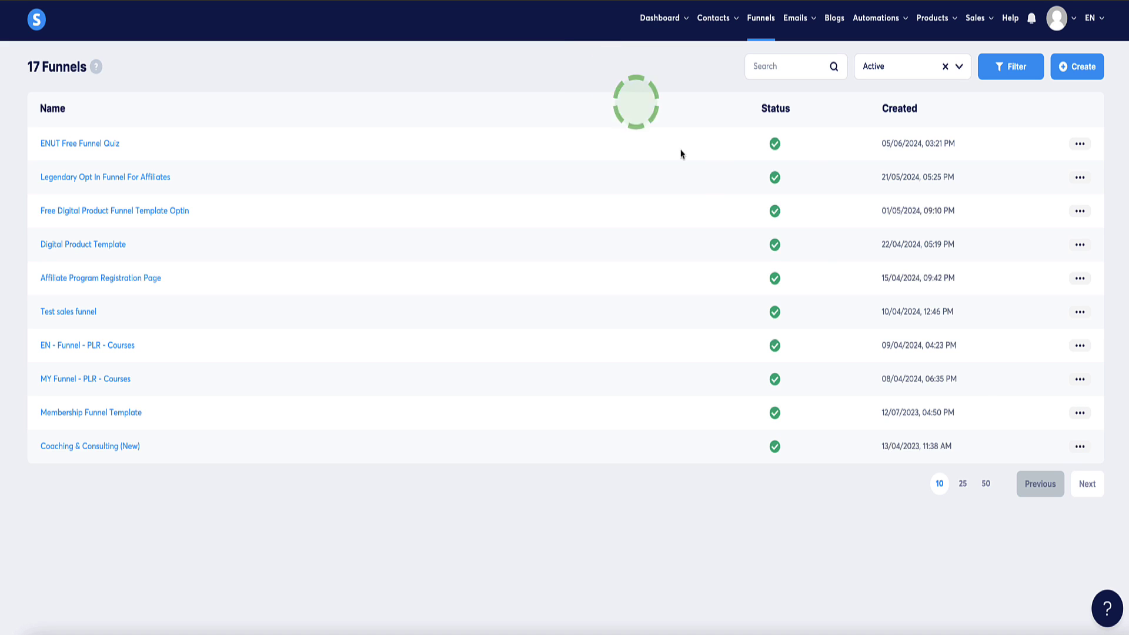
- List 50 funnels per page and open the Keto - Affiliate Funnel (Template) squeeze page for editing
{"action": "left_click", "coordinate": [984, 483]}
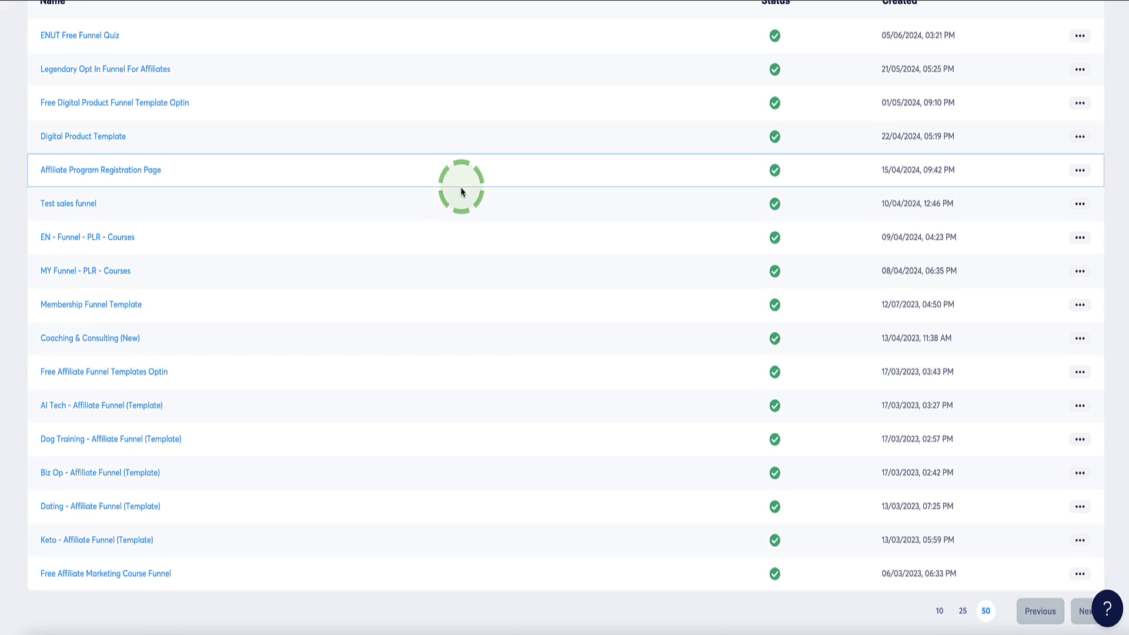
{"action": "left_click", "coordinate": [73, 541]}
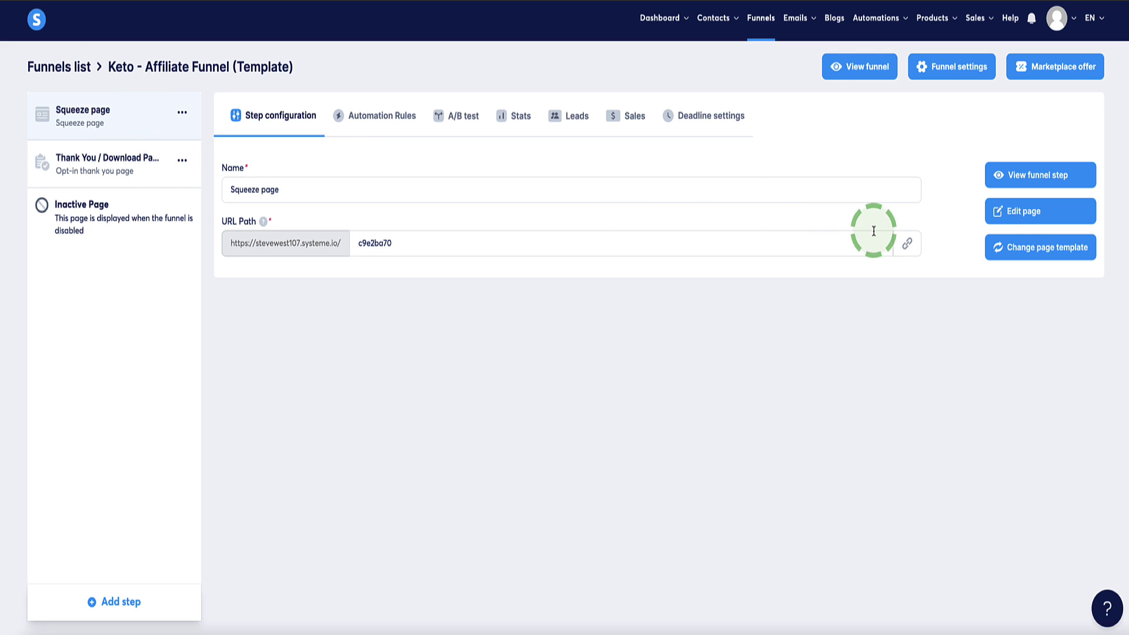
{"action": "left_click", "coordinate": [1022, 216]}
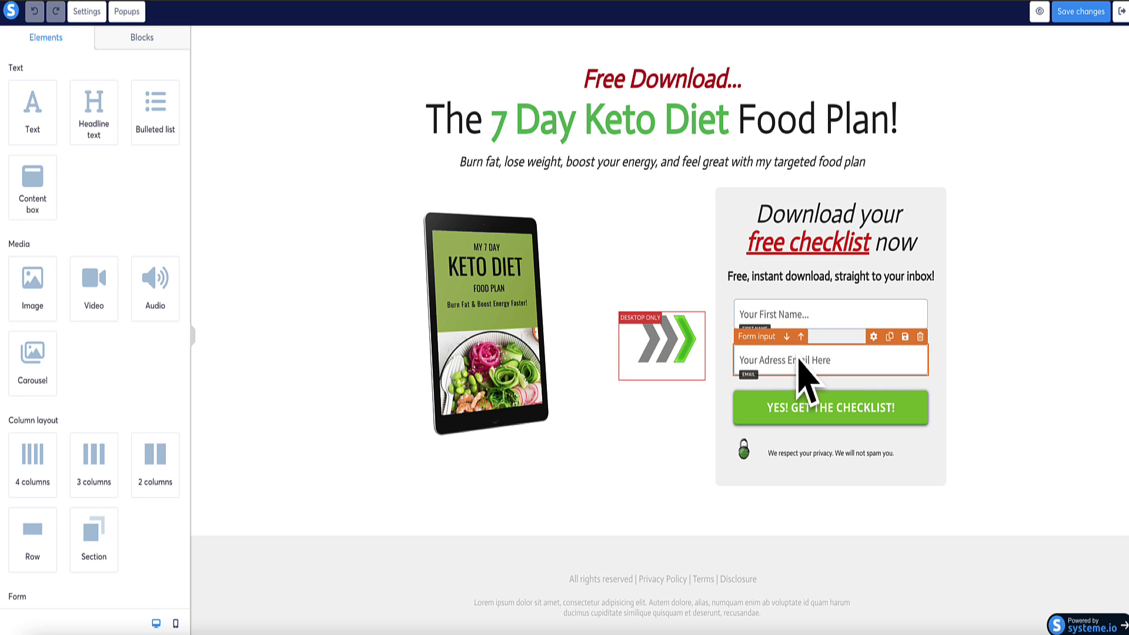
{"action": "left_click", "coordinate": [827, 334]}
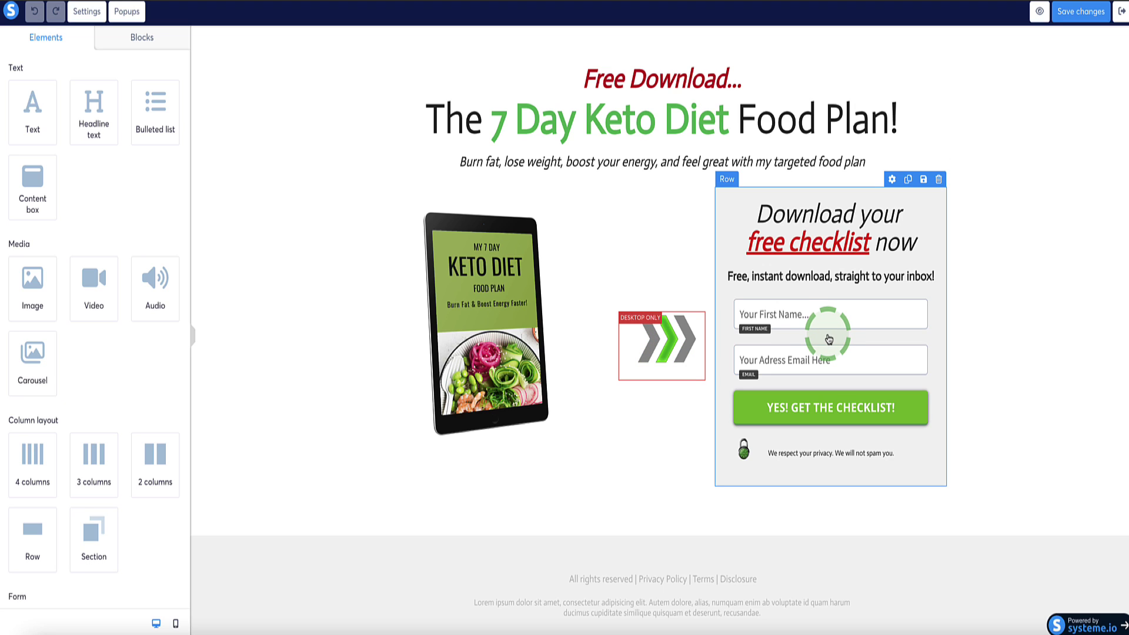
{"action": "left_click", "coordinate": [171, 202]}
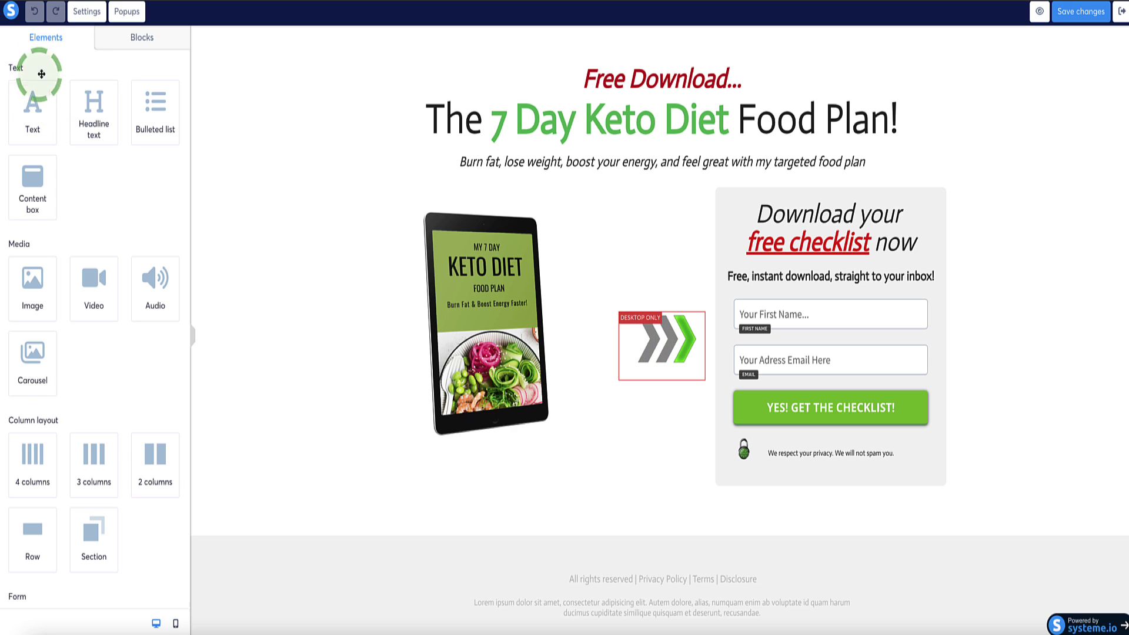
{"action": "scroll", "coordinate": [97, 189], "scroll_direction": "down", "scroll_amount": 2}
{"action": "scroll", "coordinate": [97, 189], "scroll_direction": "down", "scroll_amount": 4}
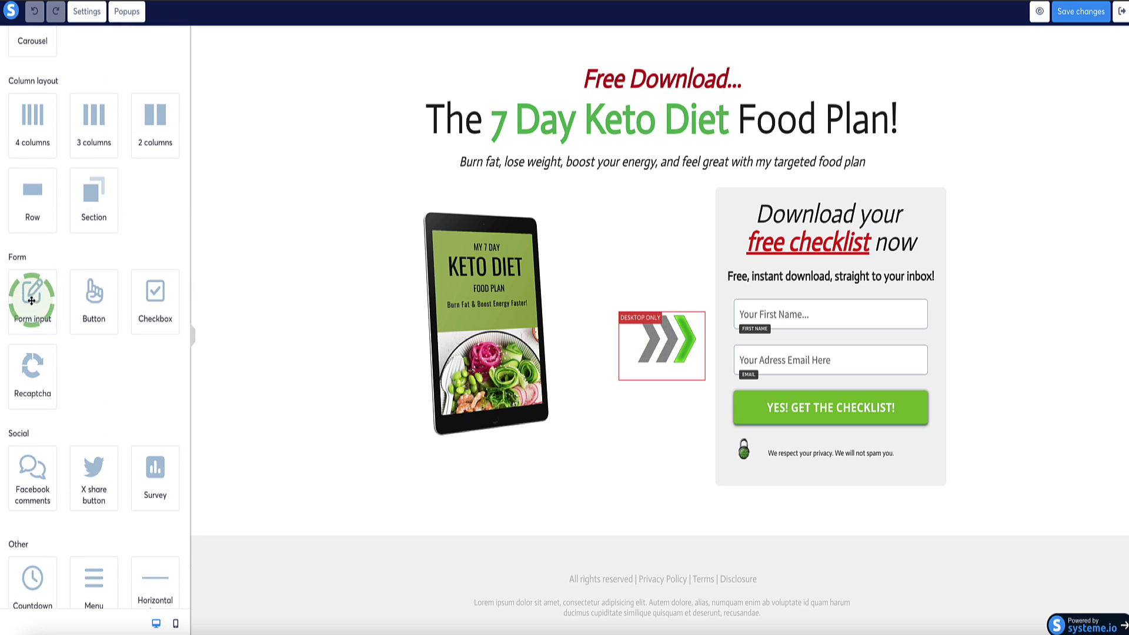
{"action": "left_click_drag", "start_coordinate": [30, 298], "coordinate": [810, 315]}
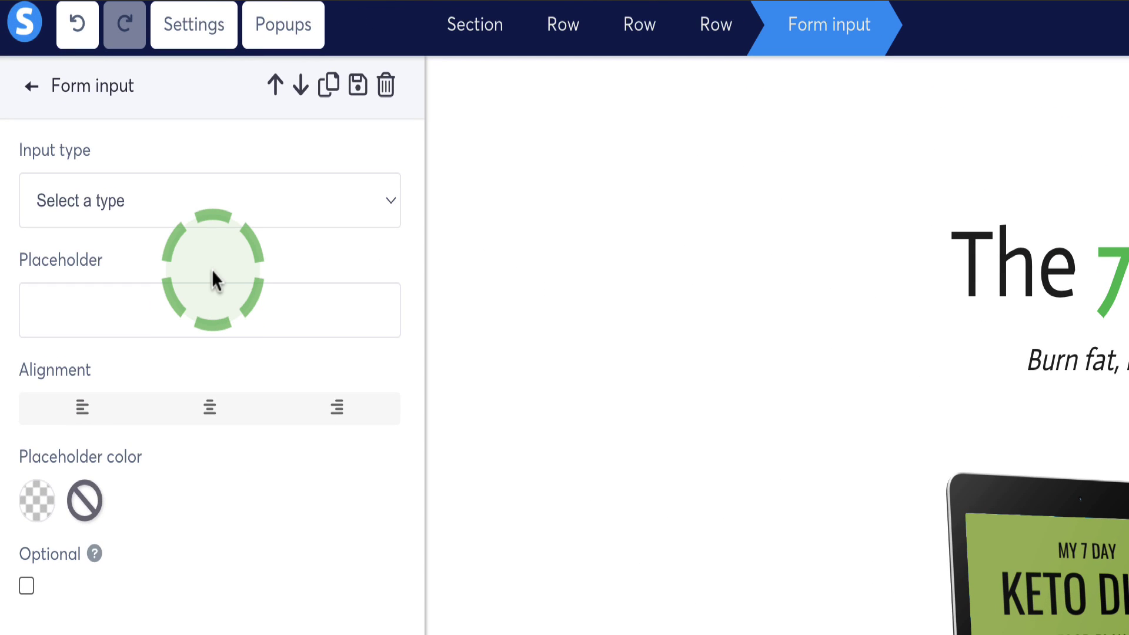
{"action": "left_click_drag", "start_coordinate": [211, 269], "coordinate": [88, 147]}
{"action": "left_click", "coordinate": [390, 202]}
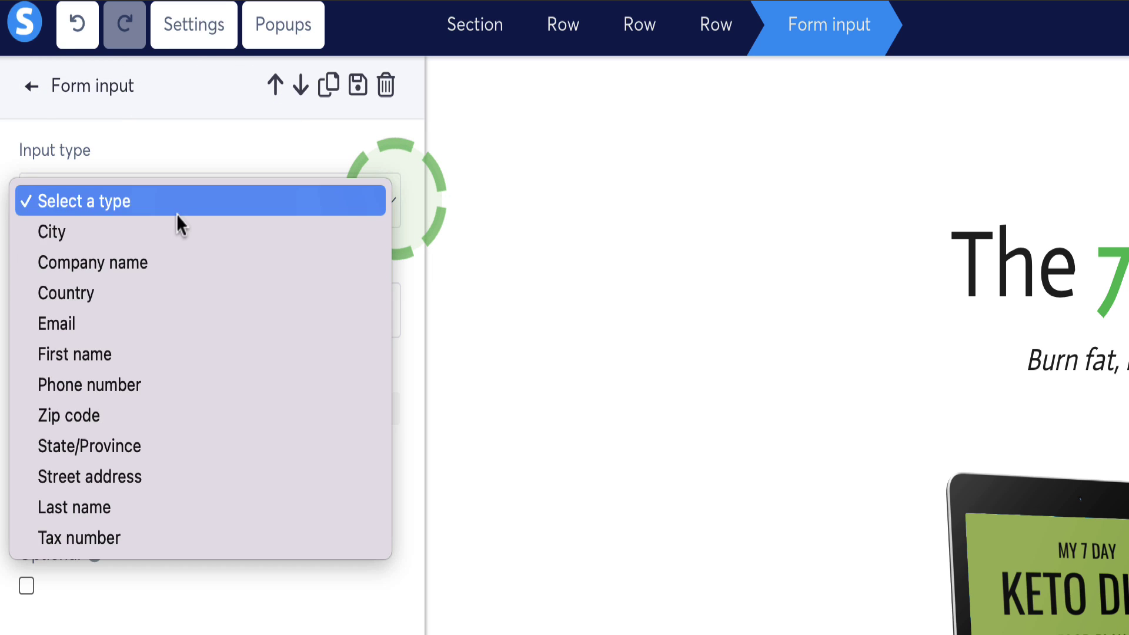
{"action": "left_click", "coordinate": [117, 352]}
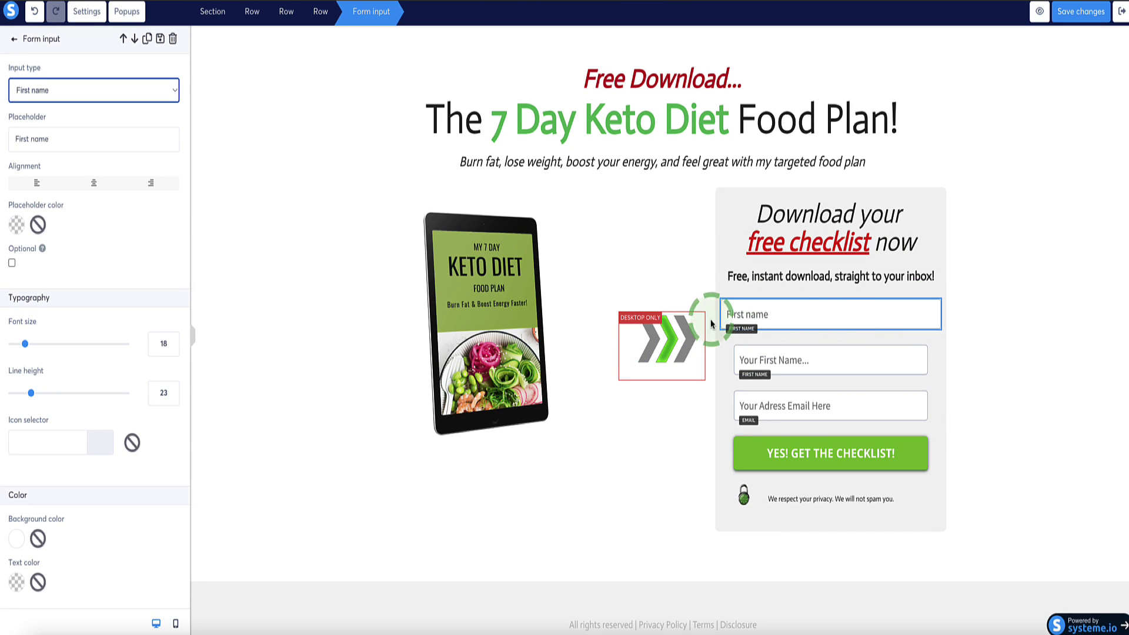
{"action": "scroll", "coordinate": [59, 191], "scroll_direction": "down", "scroll_amount": 6}
{"action": "scroll", "coordinate": [70, 211], "scroll_direction": "down", "scroll_amount": 1}
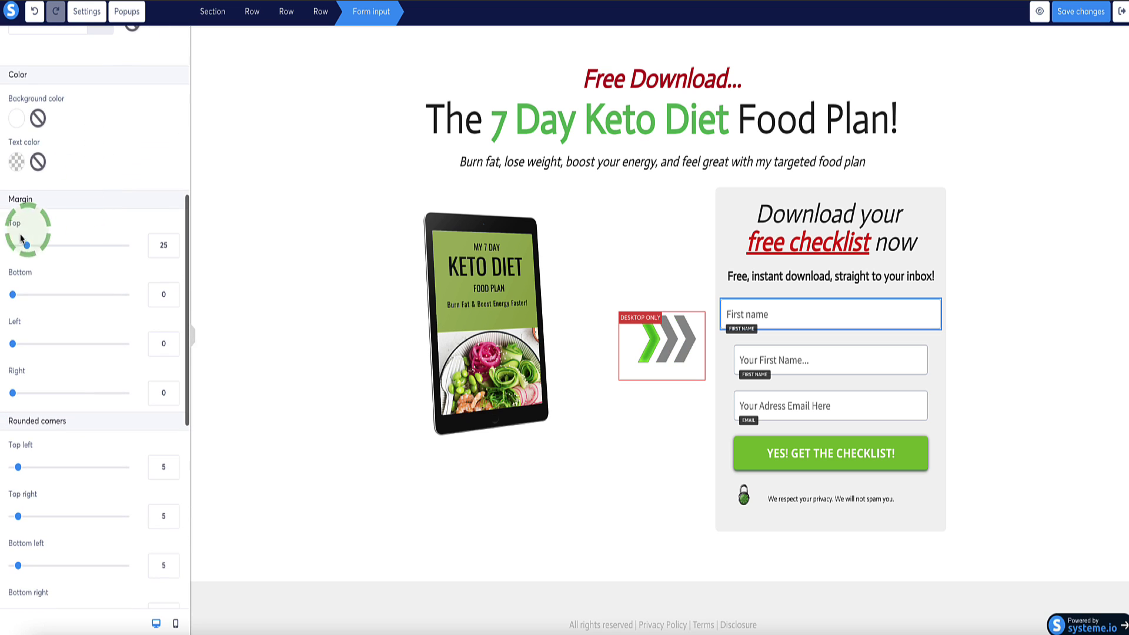
{"action": "left_click_drag", "start_coordinate": [13, 346], "coordinate": [28, 345]}
{"action": "left_click", "coordinate": [11, 392]}
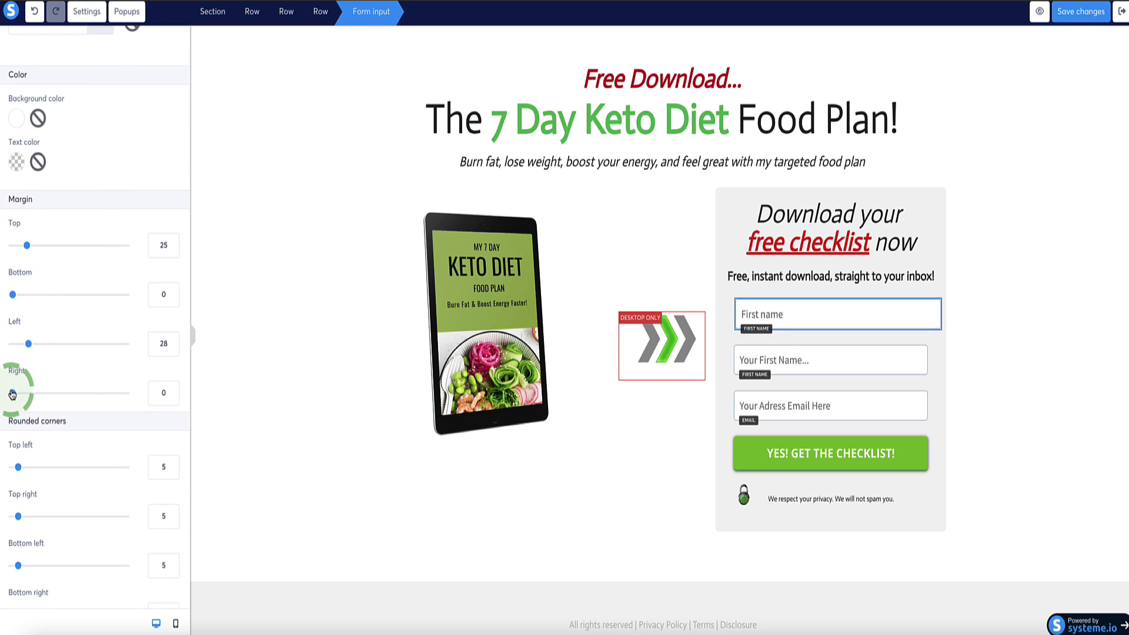
{"action": "left_click_drag", "start_coordinate": [13, 394], "coordinate": [31, 394]}
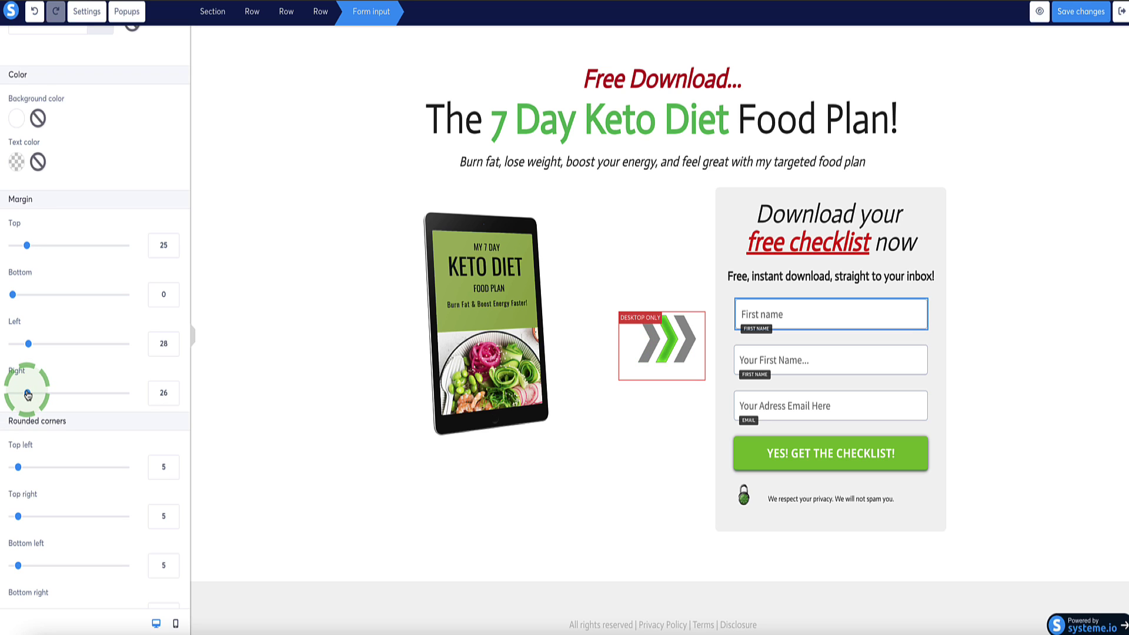
{"action": "left_click", "coordinate": [833, 321]}
{"action": "left_click", "coordinate": [920, 290]}
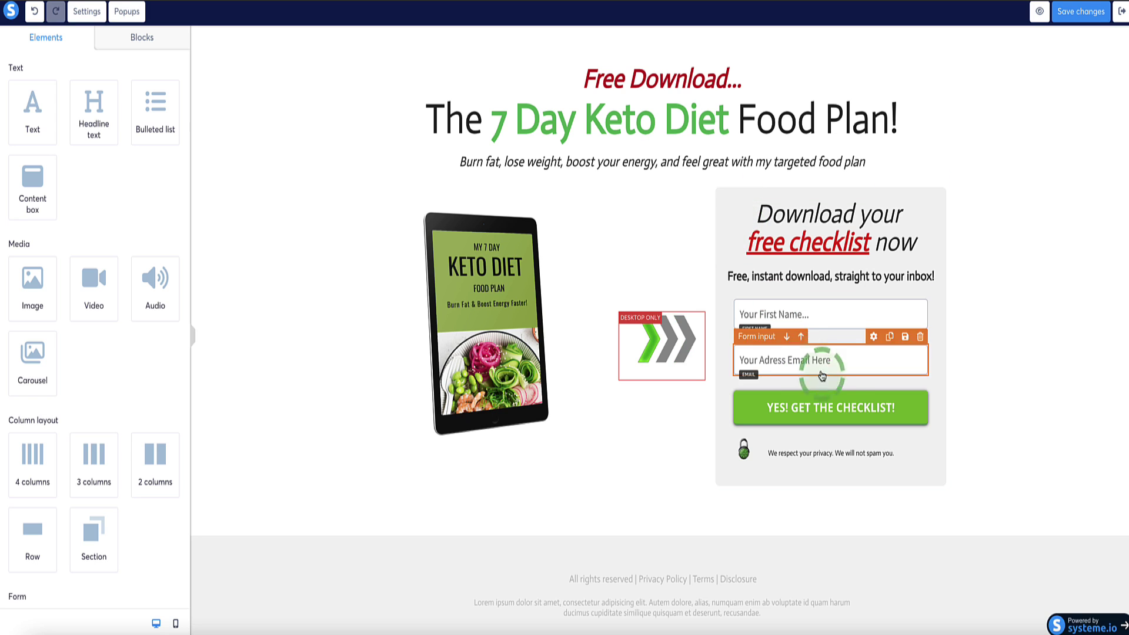
- Keep the YES! GET THE CHECKLIST! button's click action as Submit form
{"action": "left_click", "coordinate": [838, 405]}
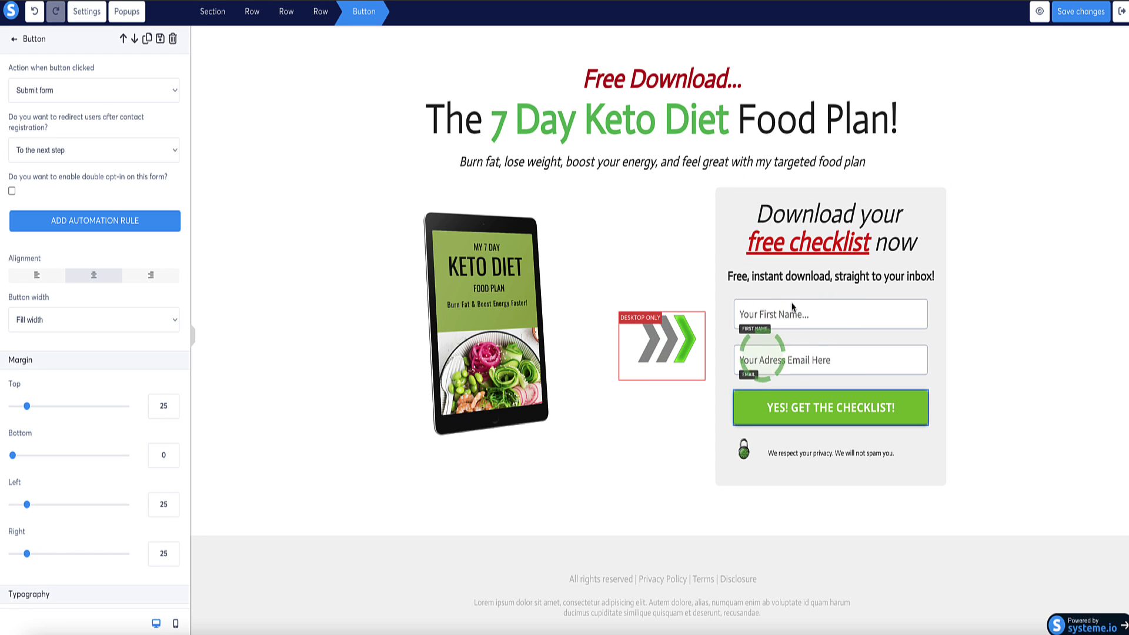
{"action": "left_click", "coordinate": [809, 408]}
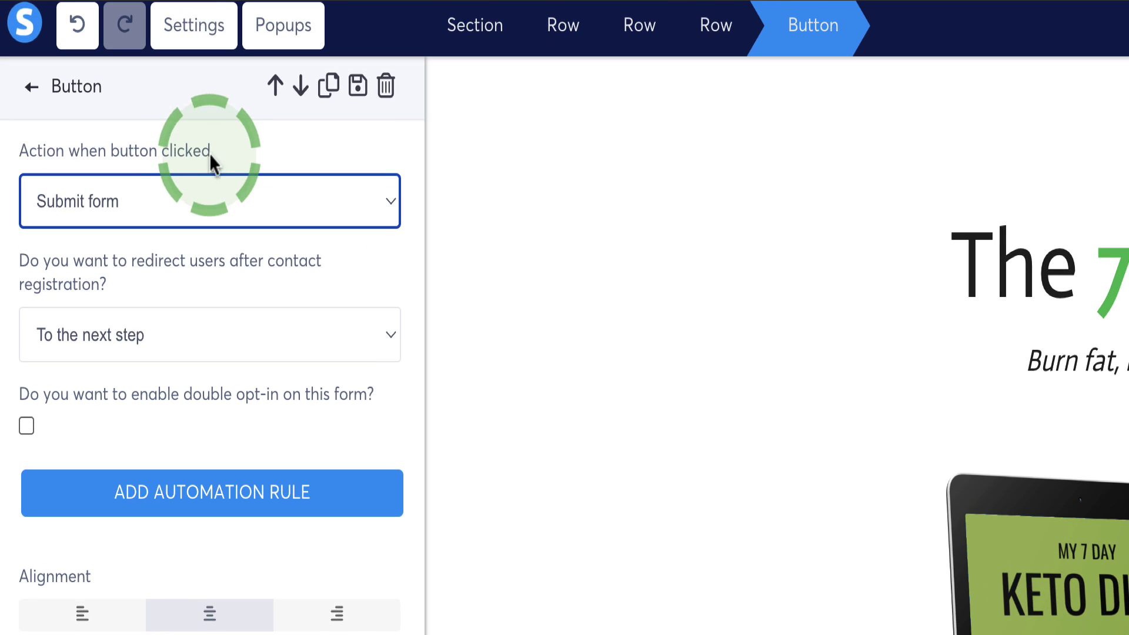
{"action": "left_click_drag", "start_coordinate": [211, 151], "coordinate": [10, 158]}
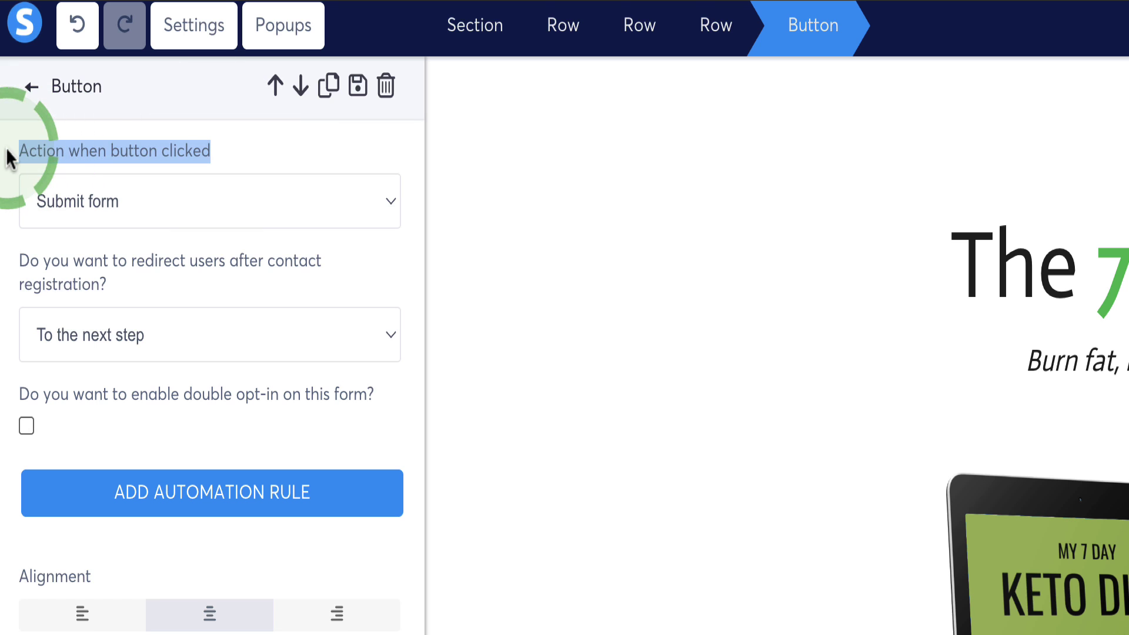
{"action": "left_click", "coordinate": [388, 209]}
{"action": "left_click", "coordinate": [97, 202]}
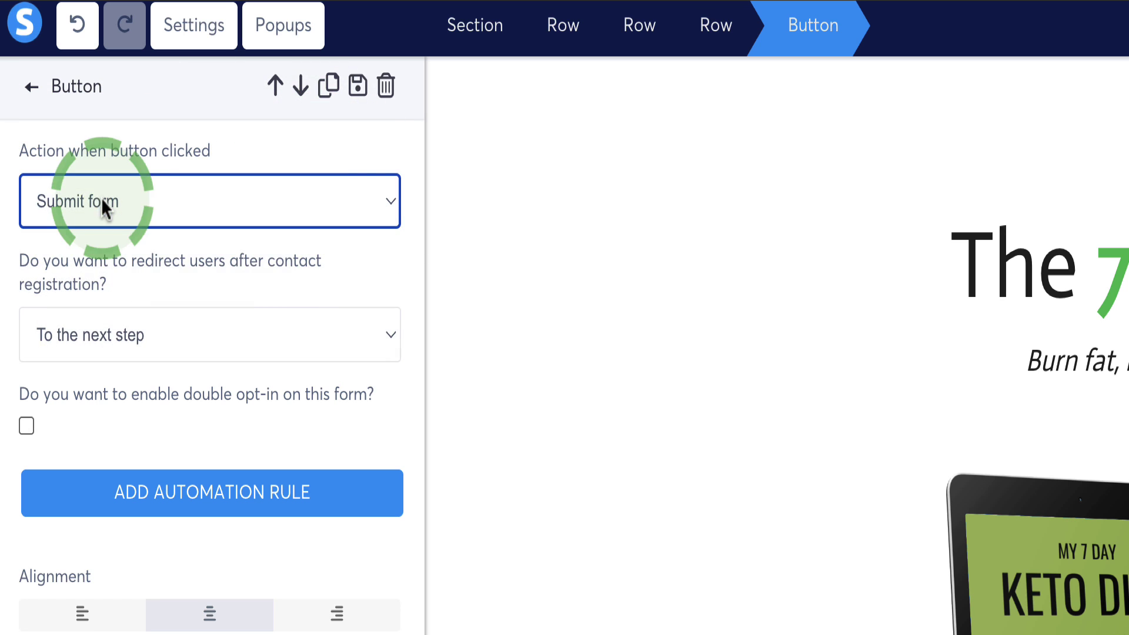
- Keep sign-ups redirecting to the next step, then save the page and exit the editor
{"action": "left_click_drag", "start_coordinate": [129, 276], "coordinate": [12, 265]}
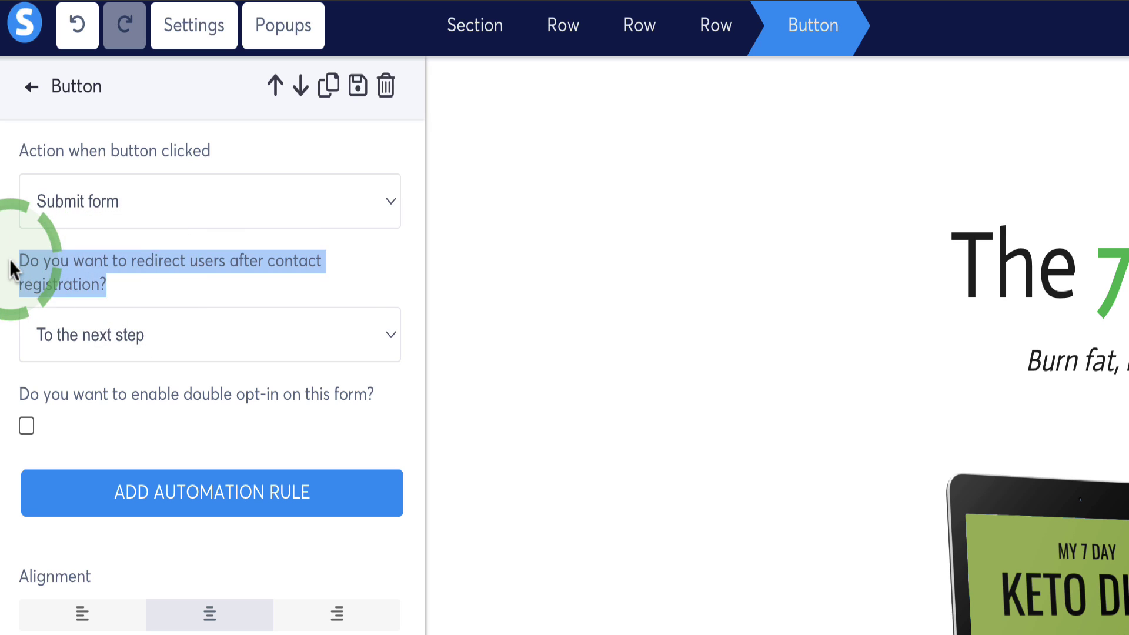
{"action": "left_click", "coordinate": [125, 301]}
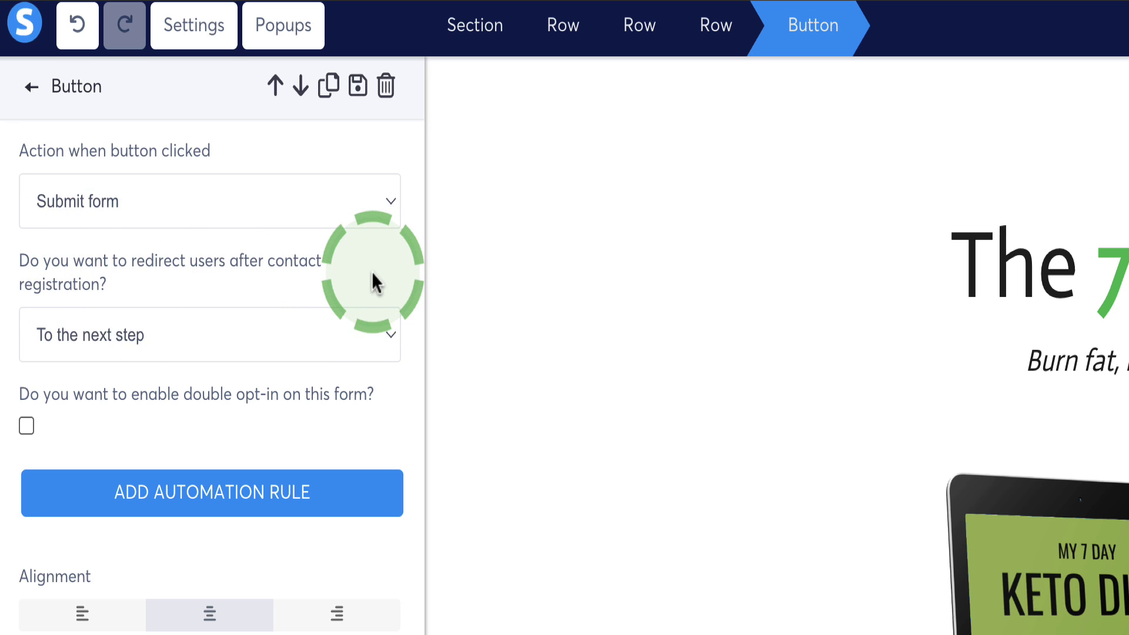
{"action": "left_click", "coordinate": [365, 336]}
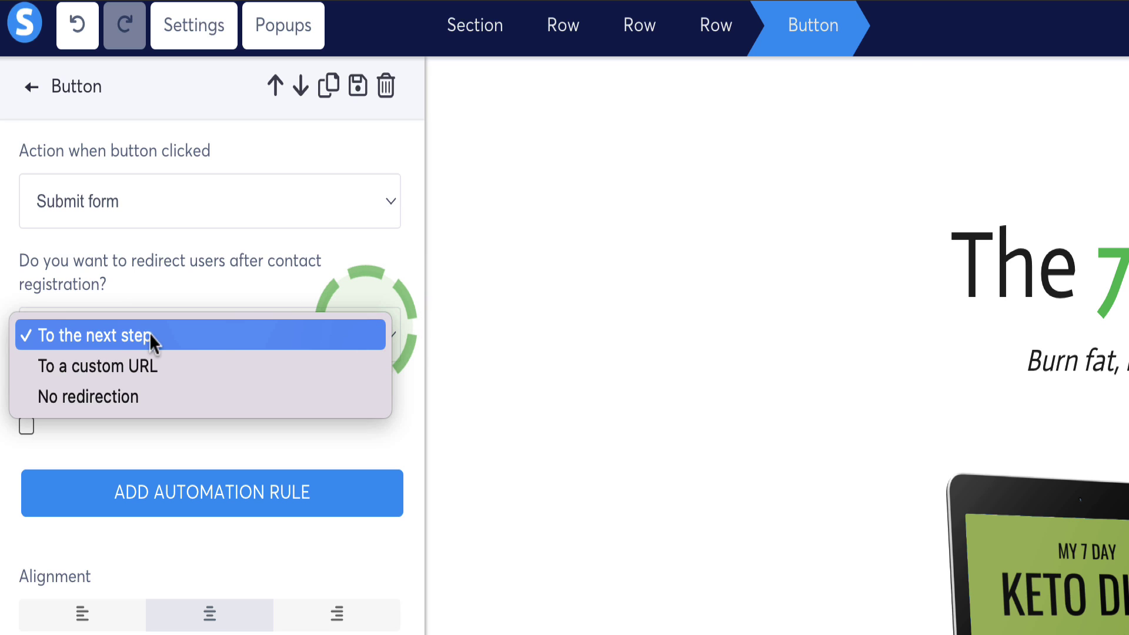
{"action": "left_click", "coordinate": [152, 335]}
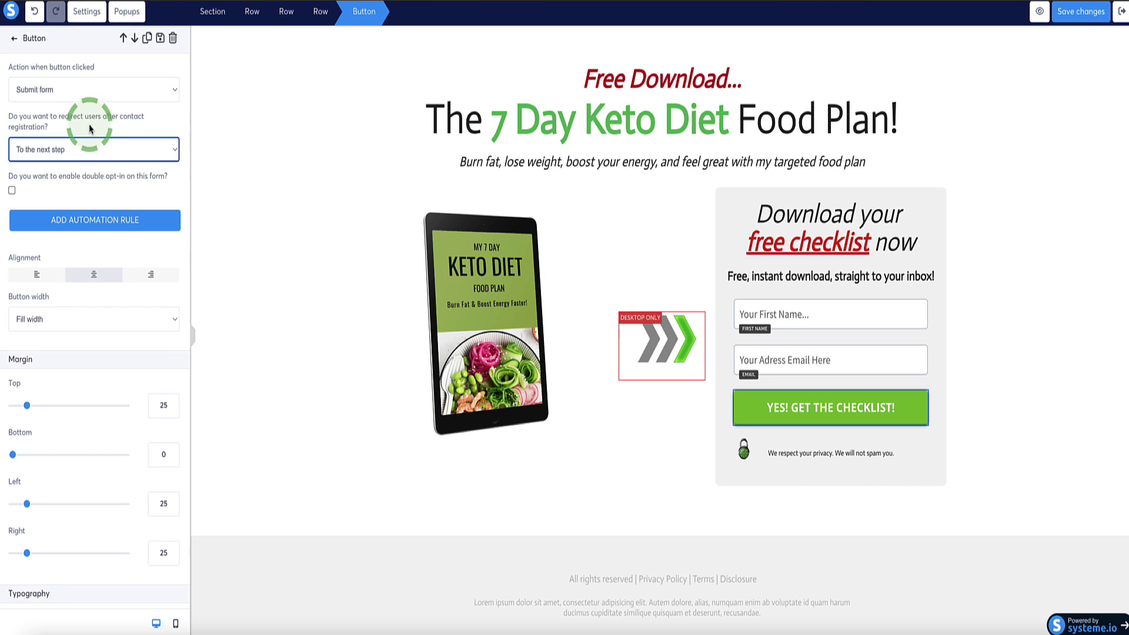
{"action": "left_click", "coordinate": [1080, 15]}
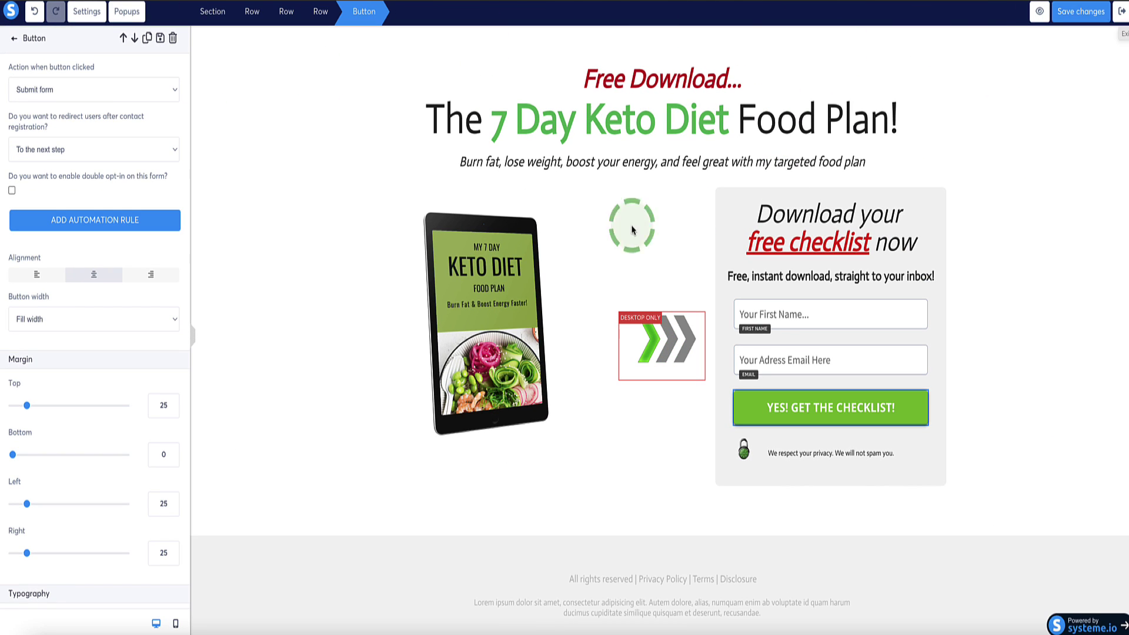
{"action": "left_click", "coordinate": [1119, 21]}
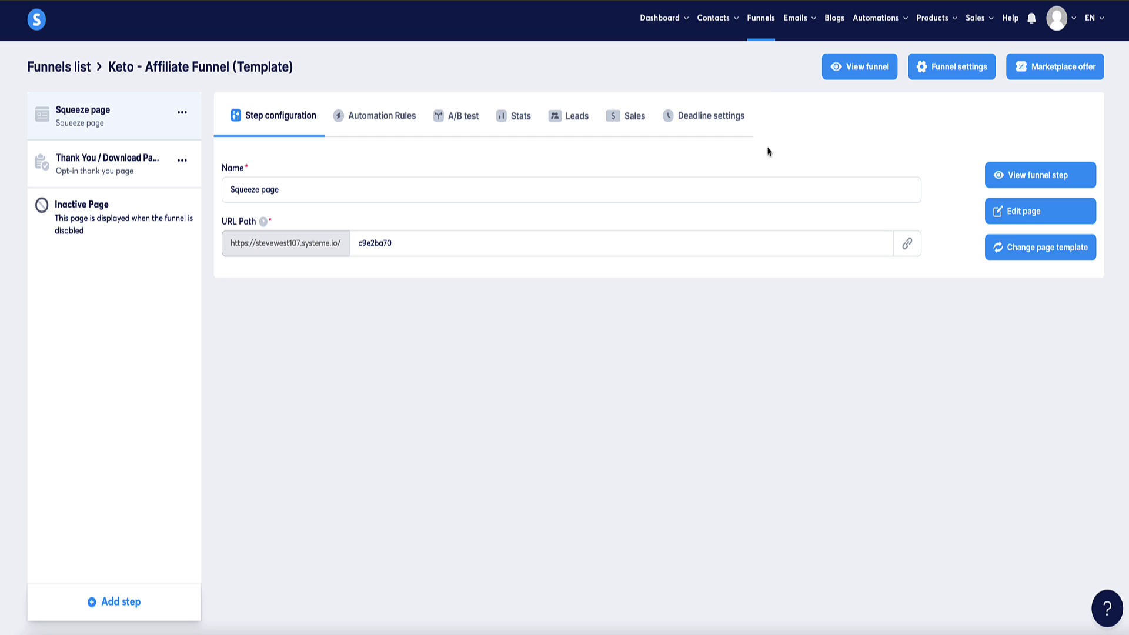
- From the email Campaigns list, create a new campaign named 'Keto campaign'
{"action": "mouse_move", "coordinate": [795, 18]}
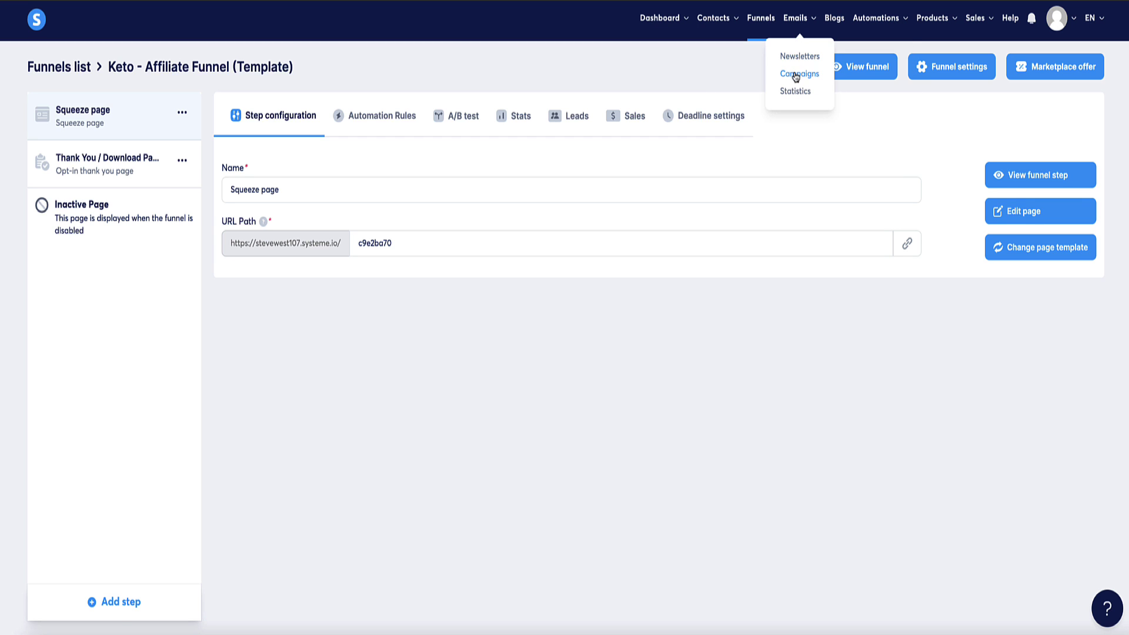
{"action": "left_click", "coordinate": [794, 74]}
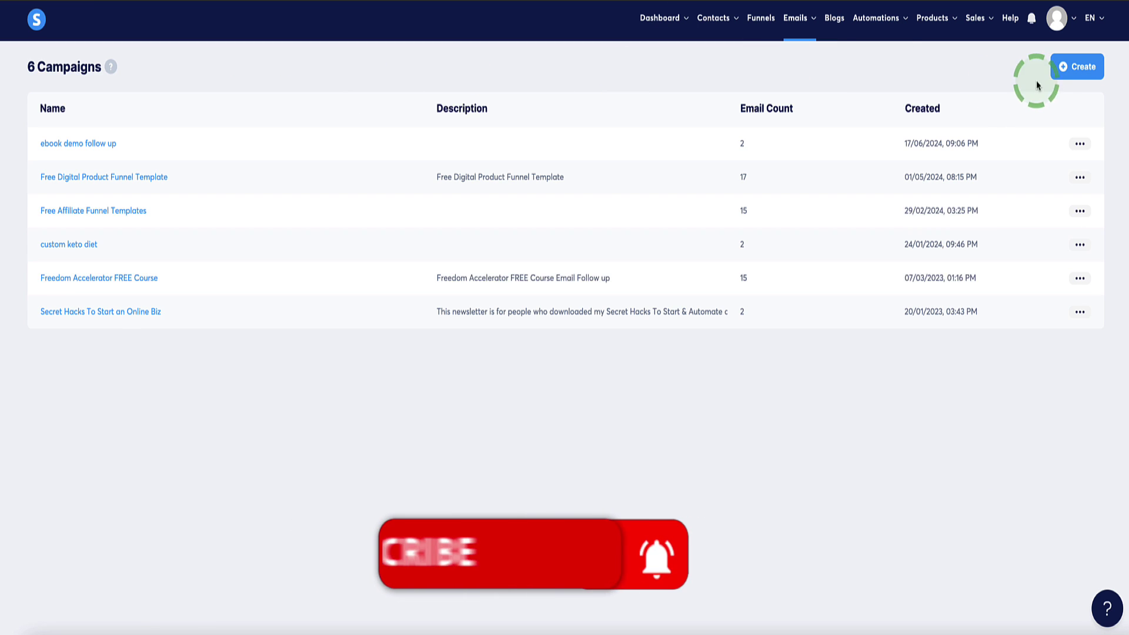
{"action": "left_click", "coordinate": [1087, 66]}
{"action": "left_click", "coordinate": [521, 271]}
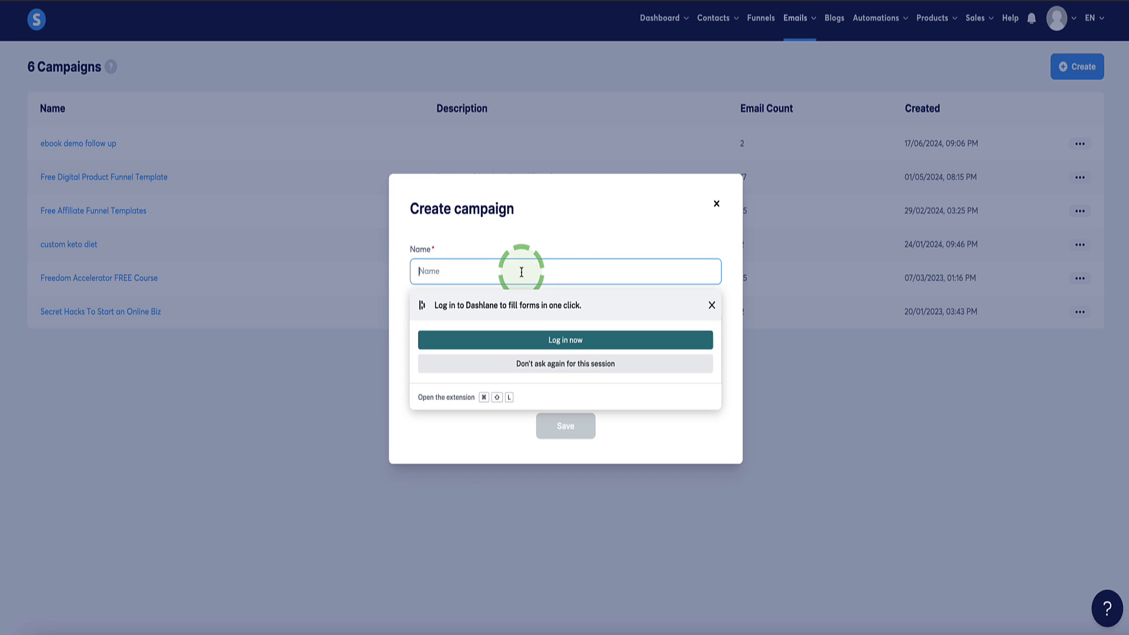
{"action": "type", "text": "Keto"}
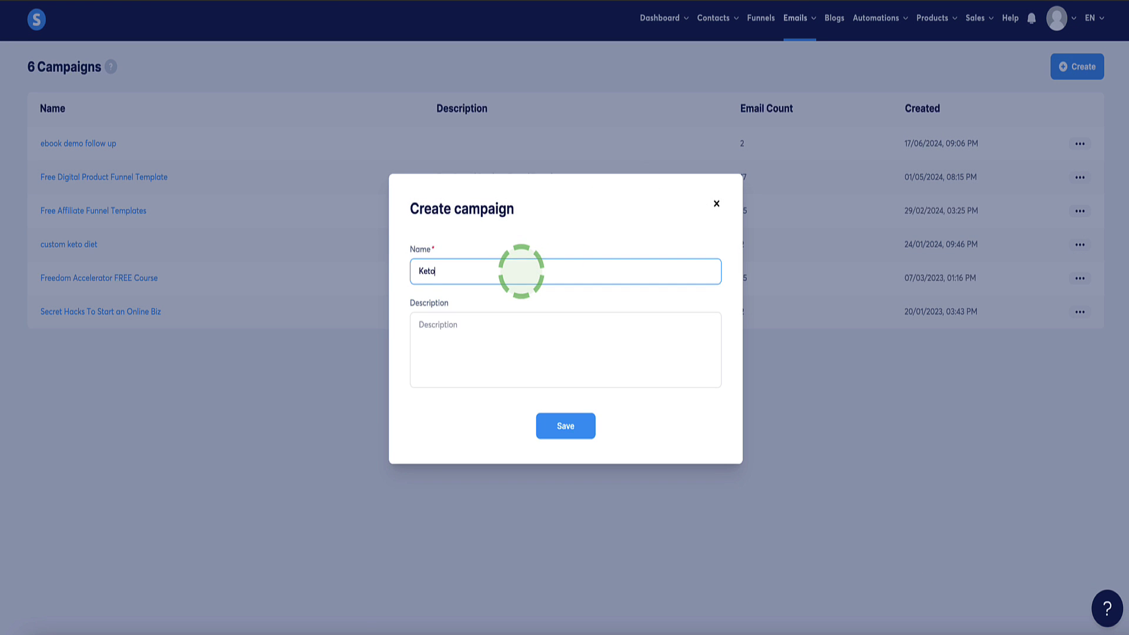
{"action": "type", "text": " campaign"}
{"action": "left_click", "coordinate": [566, 425]}
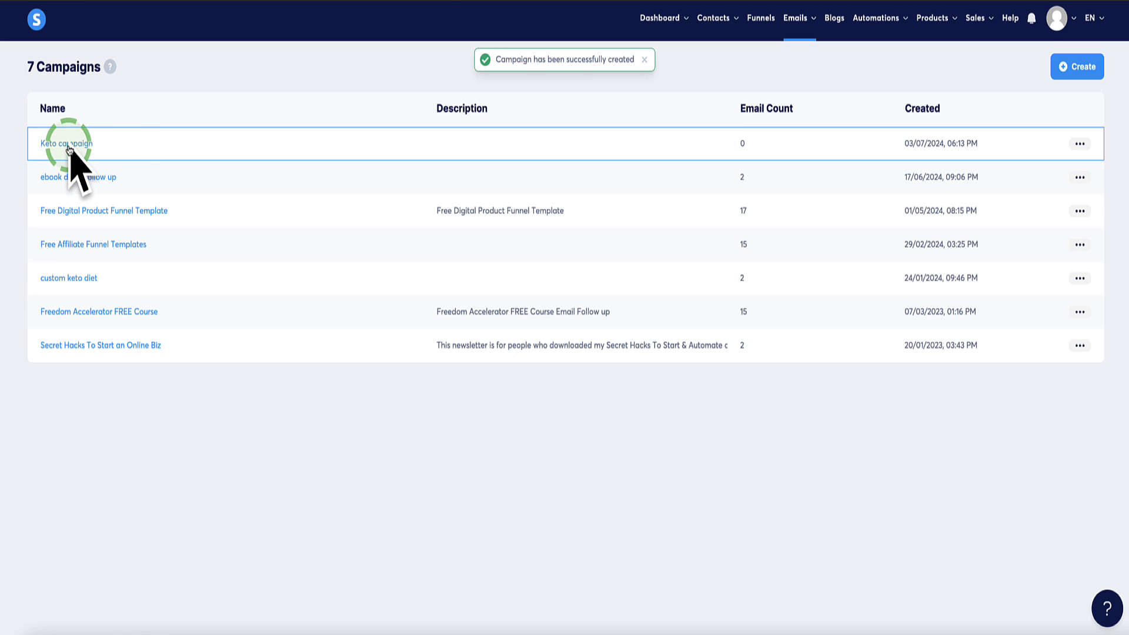
- In Keto campaign, create an email with subject 'Welcome! Here's your free ebook' and open its preview field
{"action": "left_click", "coordinate": [67, 145]}
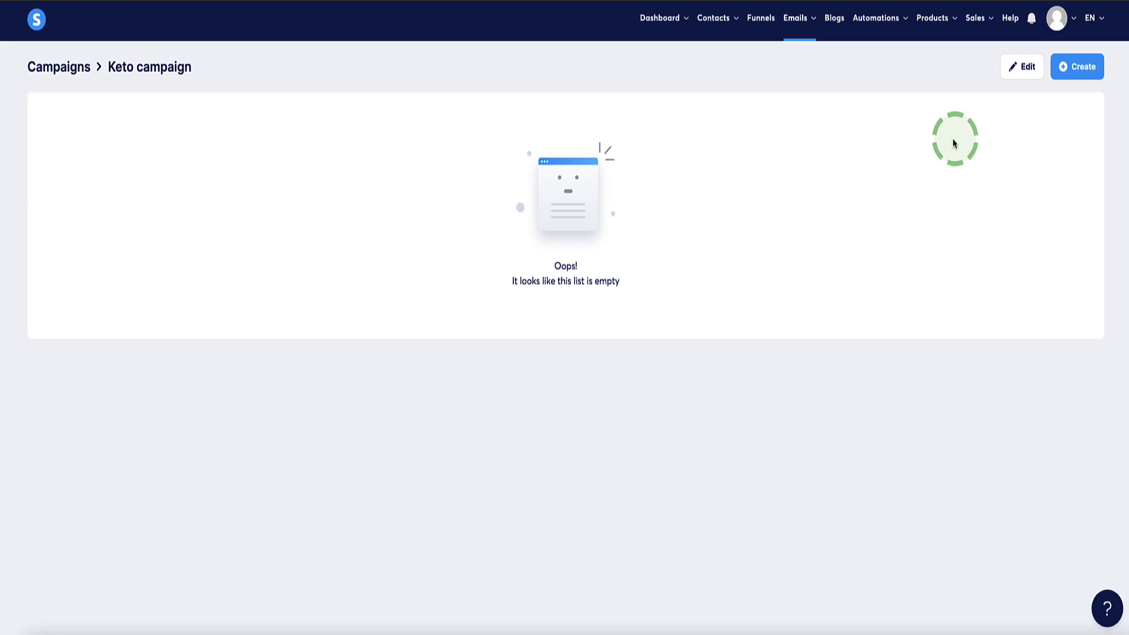
{"action": "left_click", "coordinate": [1077, 71]}
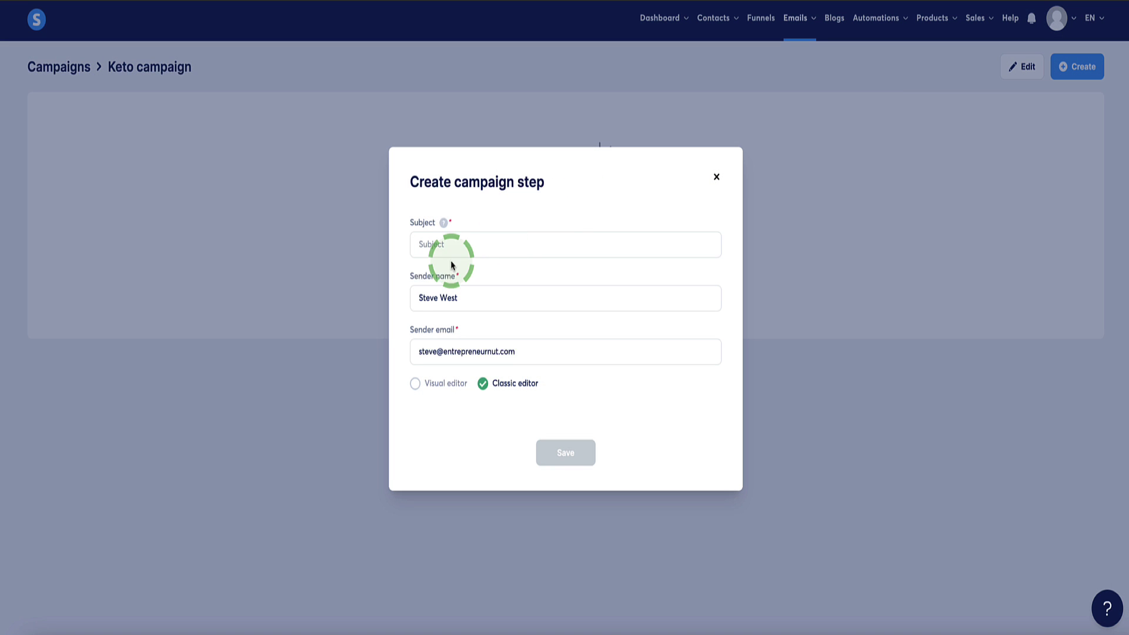
{"action": "left_click", "coordinate": [476, 244]}
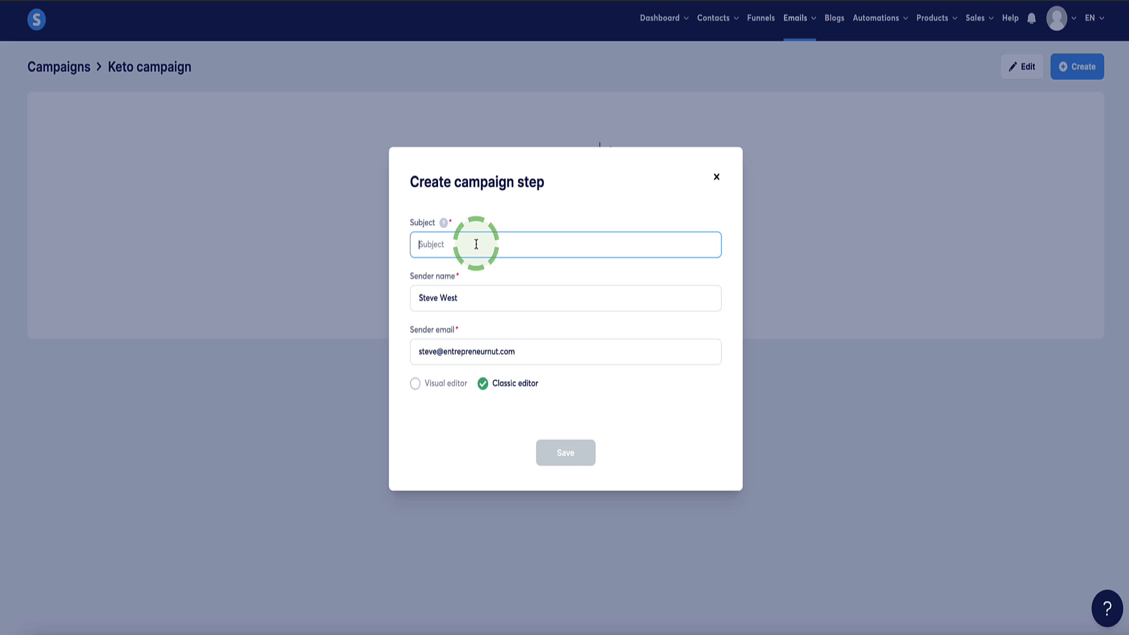
{"action": "type", "text": "Welcome! Here's your free ebook"}
{"action": "left_click", "coordinate": [566, 452]}
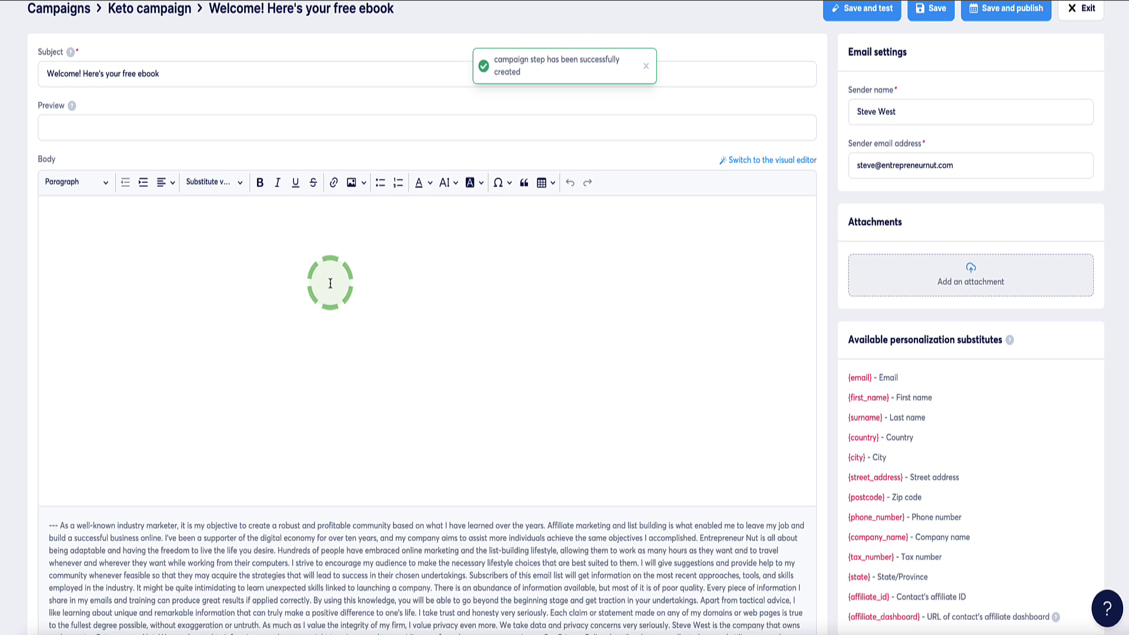
{"action": "left_click", "coordinate": [150, 127]}
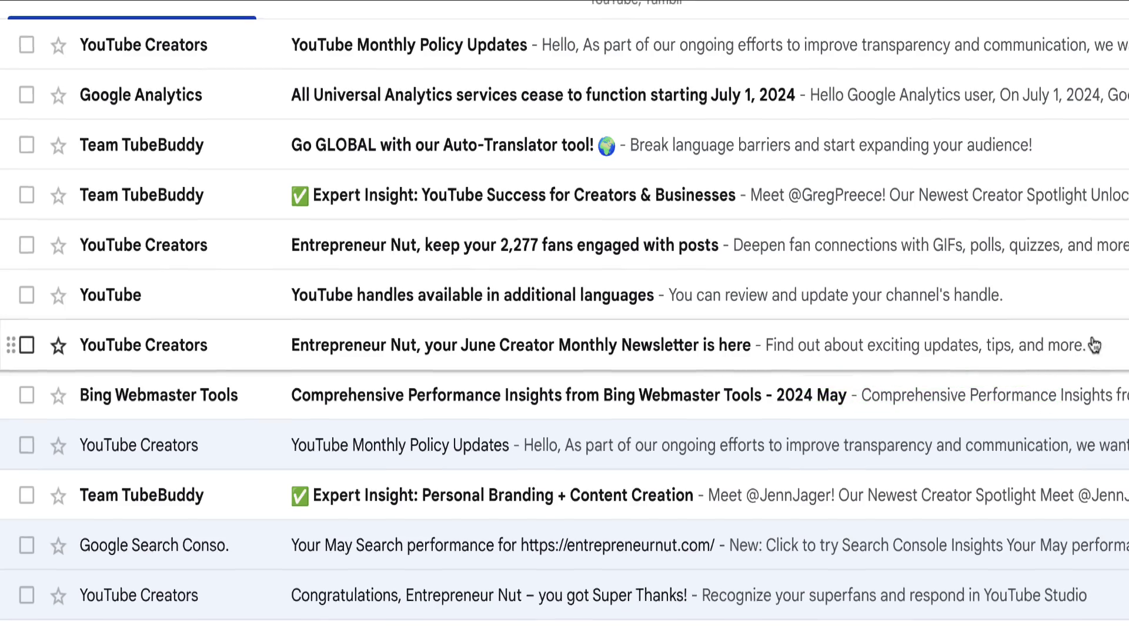
- Set preview text 'Download now and access immediately' and paste the welcome message into the body
{"action": "left_click", "coordinate": [204, 137]}
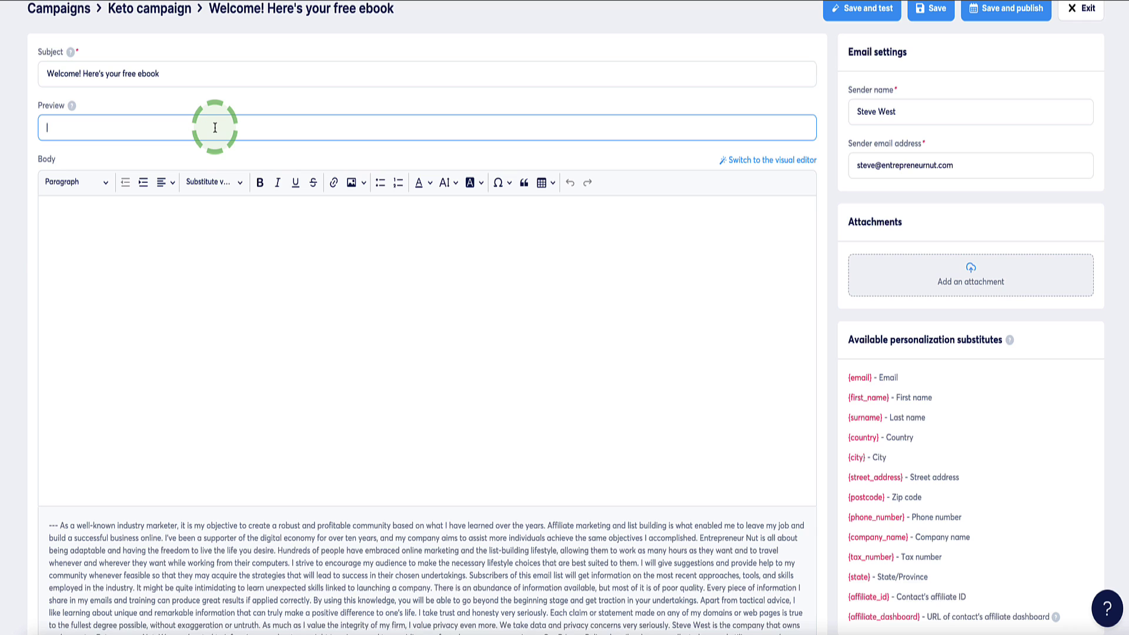
{"action": "type", "text": "Download now and access immediately"}
{"action": "left_click", "coordinate": [208, 271]}
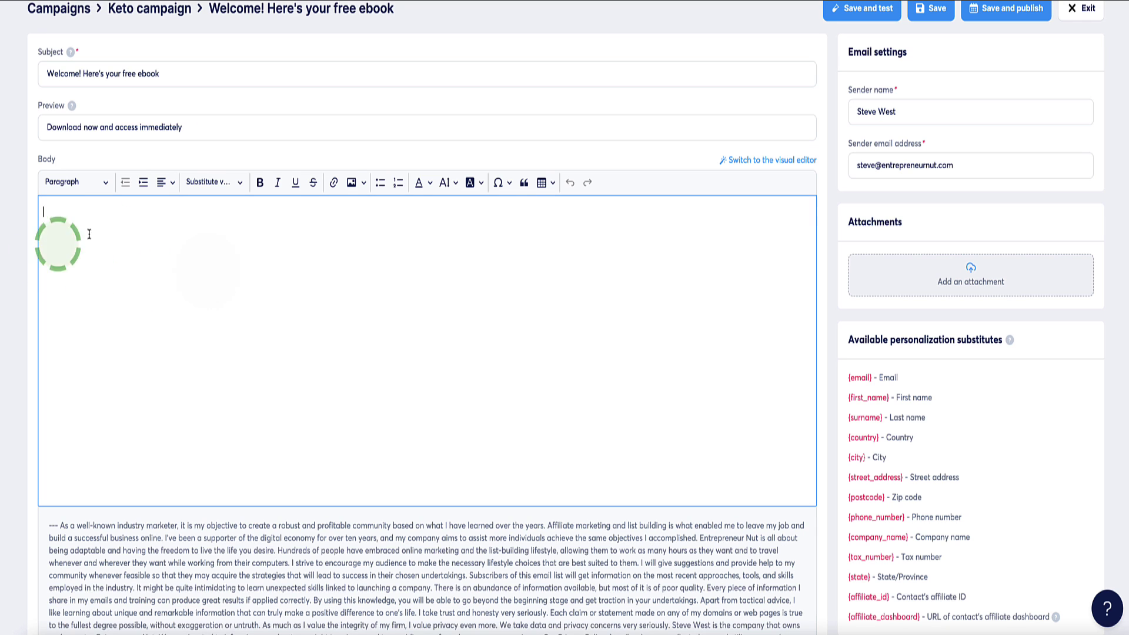
{"action": "type", "text": "Hey {first_name},  Thanks for your interest in my 7 day keto diet plan ebook!  Download your ebook here.  Bla, bla, bla…  Best, Steve"}
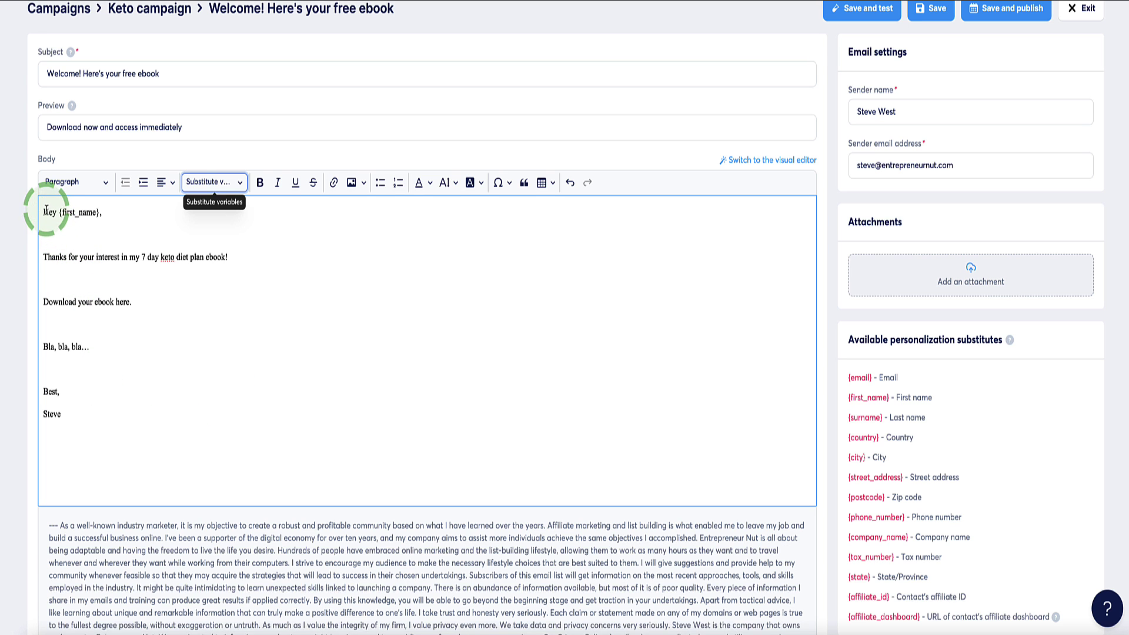
- Replace the pasted {first_name} after 'Hey' with the First name substitute variable
{"action": "left_click_drag", "start_coordinate": [100, 211], "coordinate": [62, 217]}
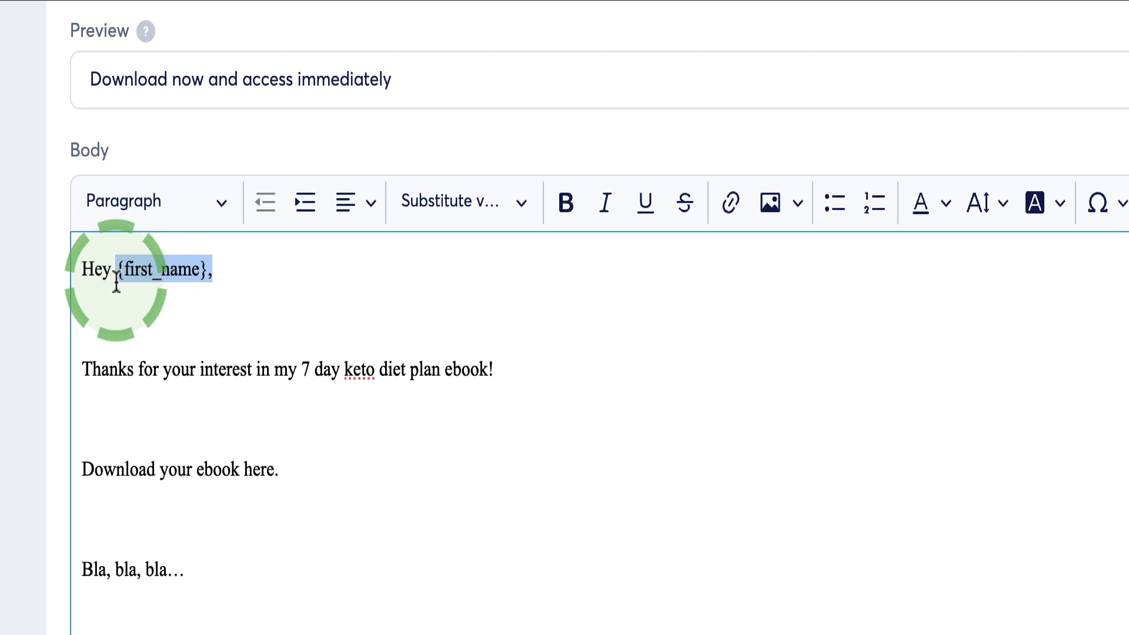
{"action": "left_click", "coordinate": [150, 281]}
{"action": "left_click_drag", "start_coordinate": [196, 276], "coordinate": [219, 280]}
{"action": "left_click", "coordinate": [114, 263]}
{"action": "key", "text": "BackSpace"}
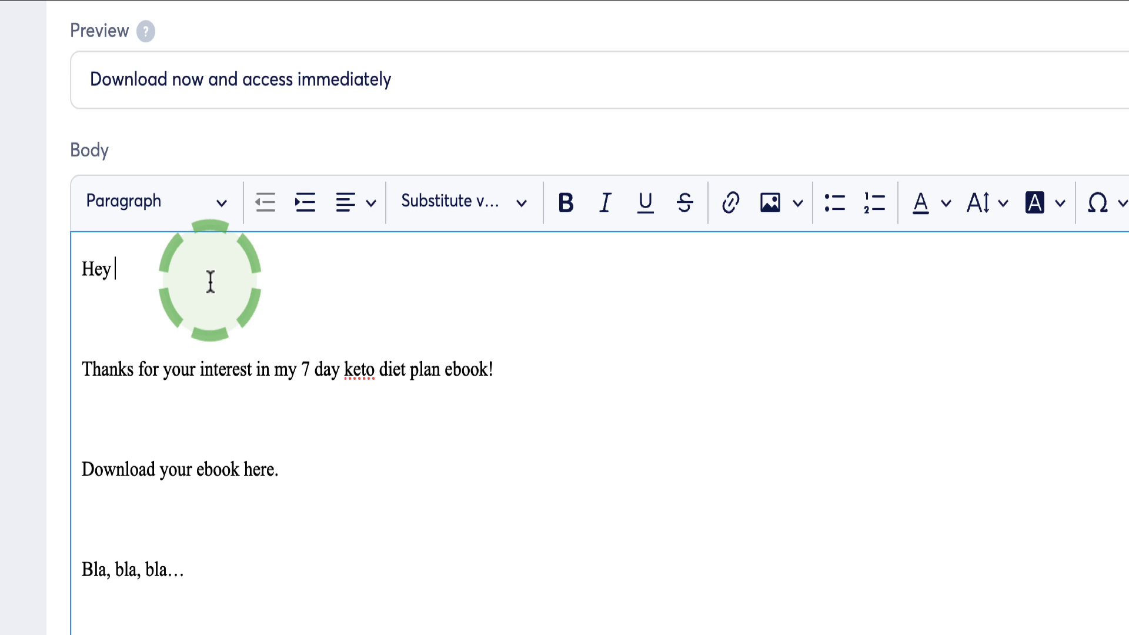
{"action": "left_click", "coordinate": [524, 209]}
{"action": "left_click", "coordinate": [453, 307]}
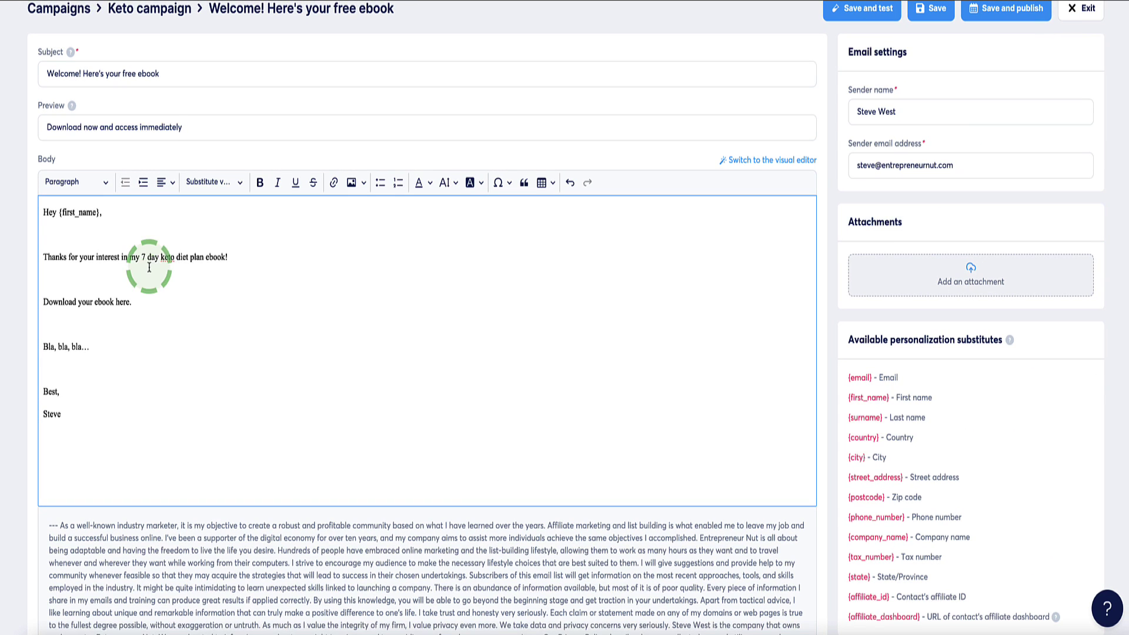
- Turn the 'Download your ebook here.' line into a link to the ebook
{"action": "left_click_drag", "start_coordinate": [149, 302], "coordinate": [43, 302]}
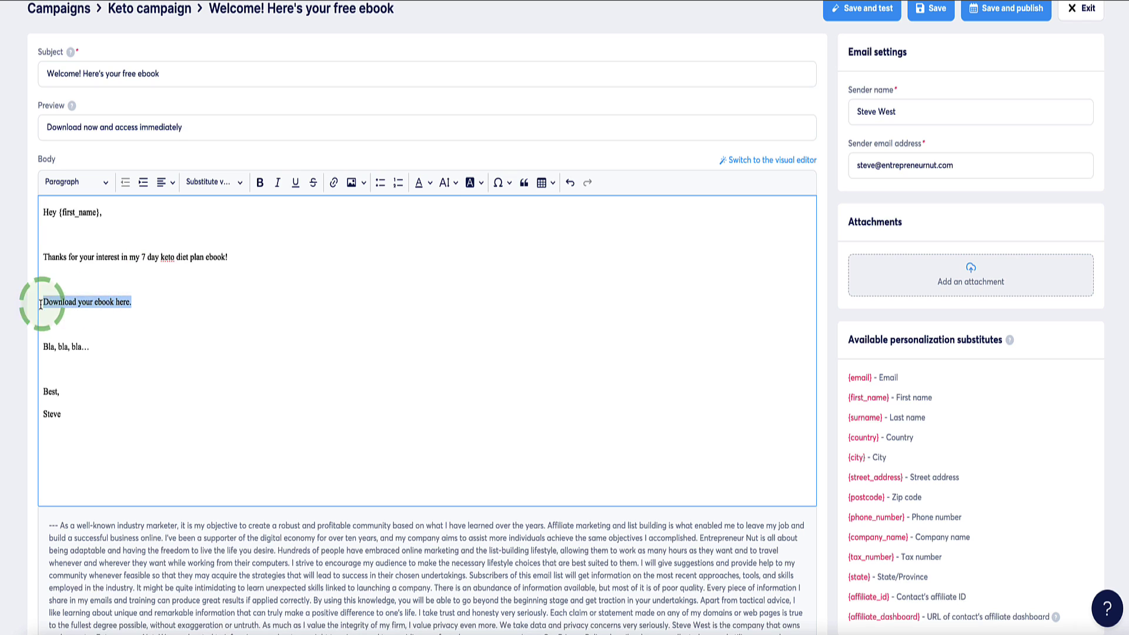
{"action": "left_click", "coordinate": [333, 182]}
{"action": "left_click", "coordinate": [171, 330]}
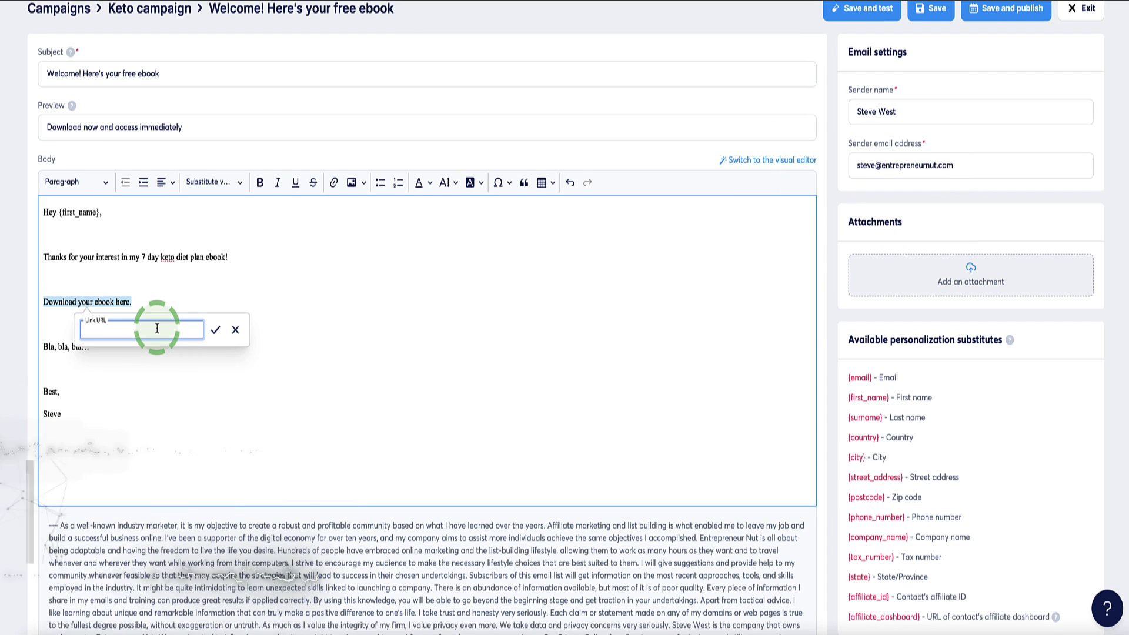
{"action": "left_click", "coordinate": [167, 302]}
{"action": "scroll", "coordinate": [170, 300], "scroll_direction": "up", "scroll_amount": 1}
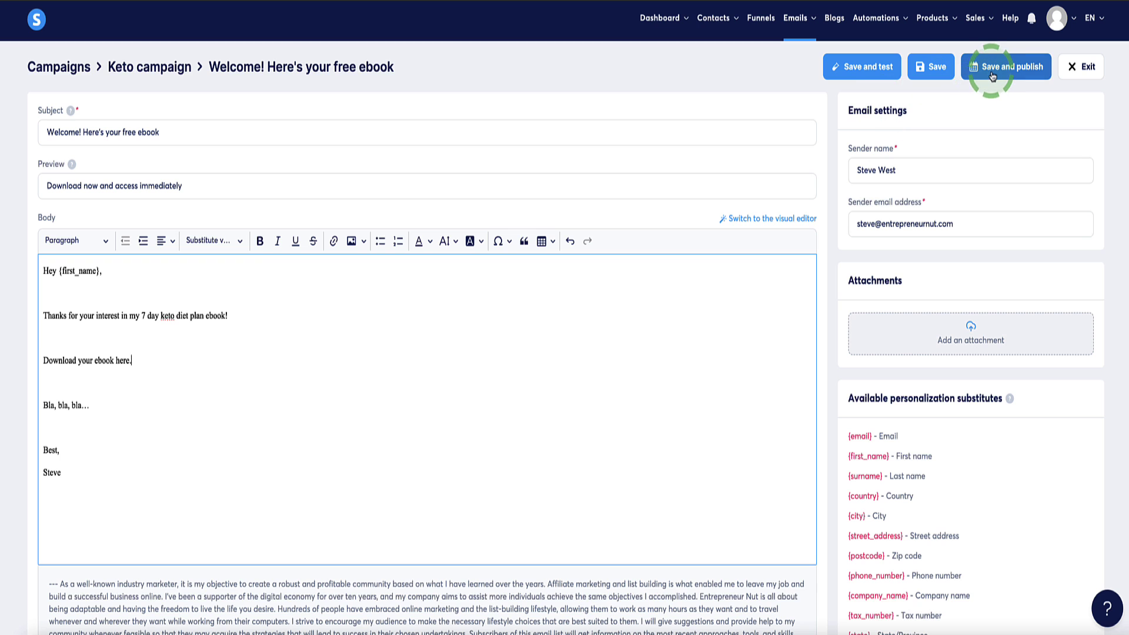
- Save the welcome email and open its activation settings, reviewing the preceding-email and delay options
{"action": "left_click", "coordinate": [993, 75]}
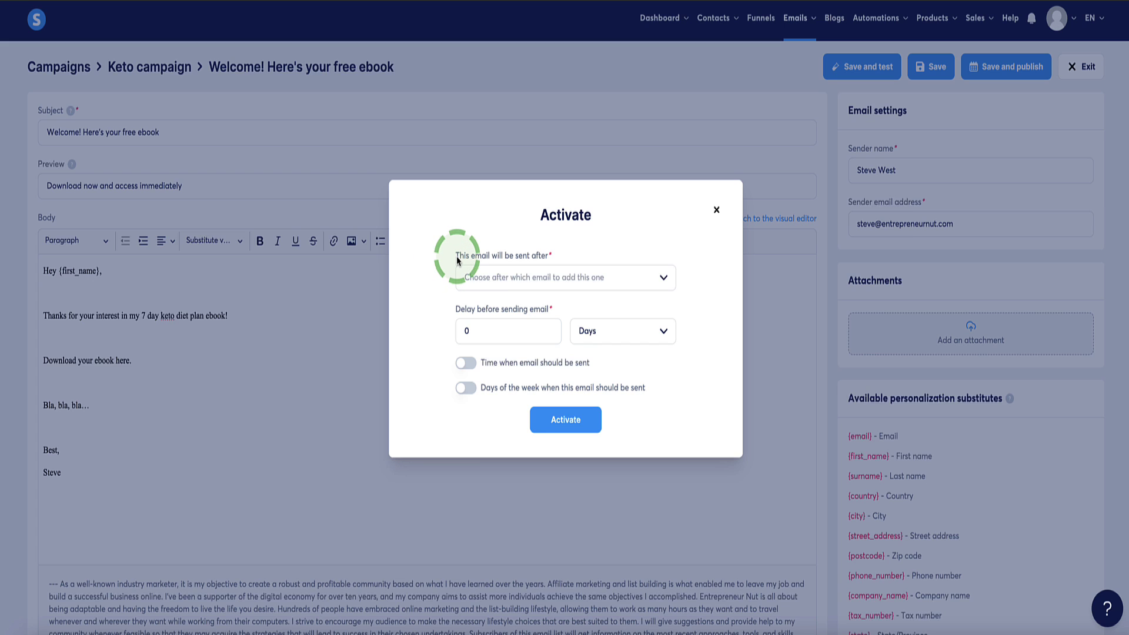
{"action": "left_click_drag", "start_coordinate": [458, 257], "coordinate": [552, 255]}
{"action": "left_click", "coordinate": [634, 281]}
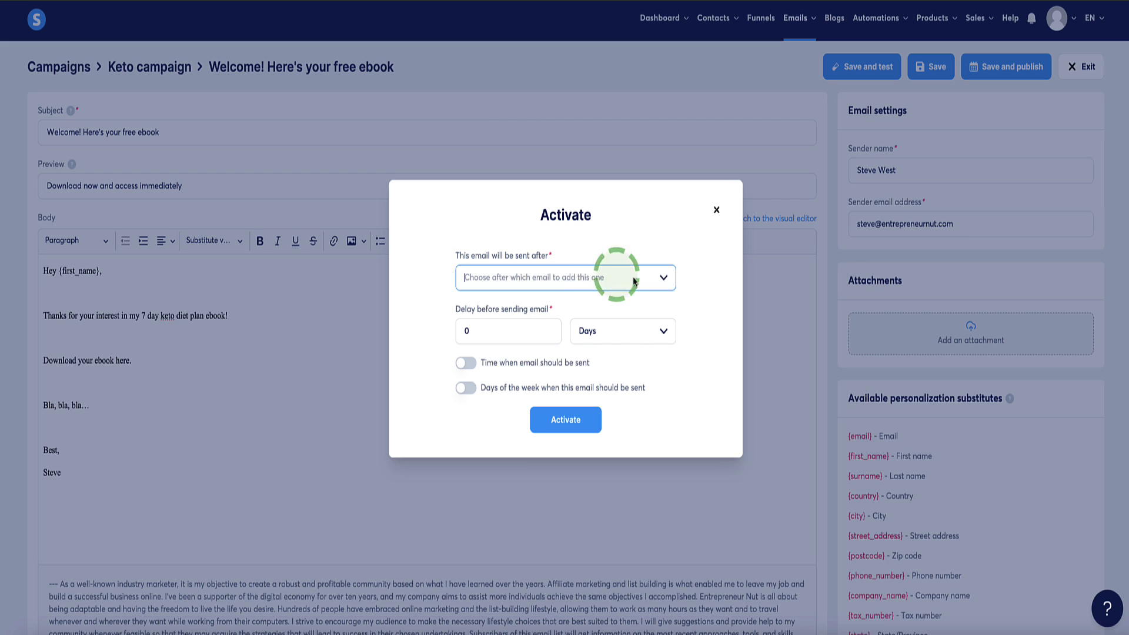
{"action": "left_click", "coordinate": [663, 279]}
{"action": "left_click", "coordinate": [664, 280]}
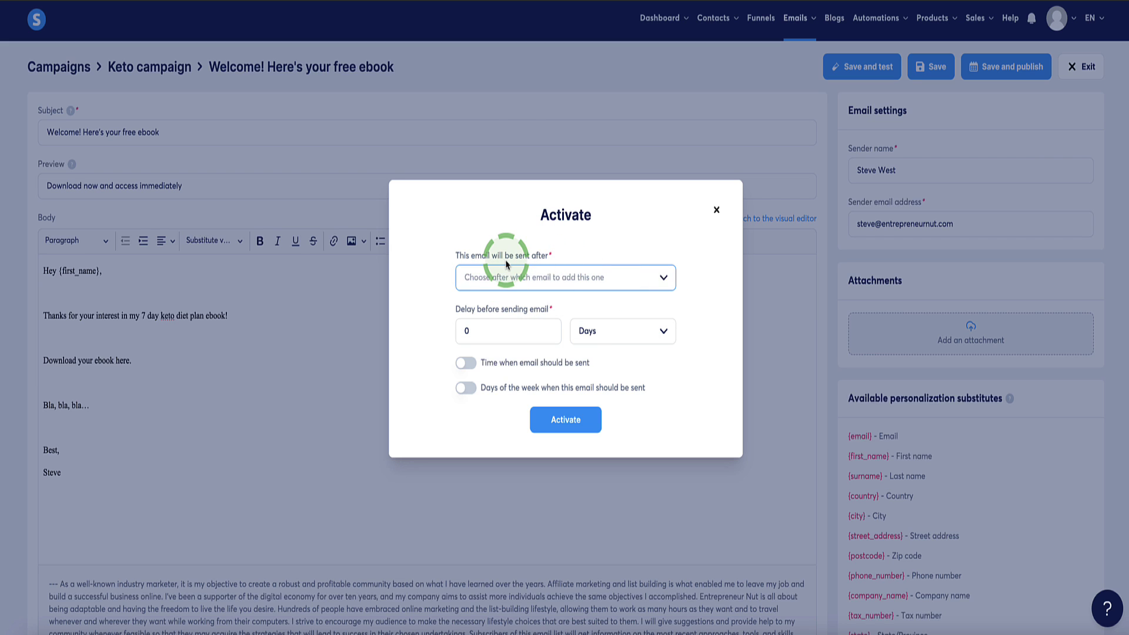
{"action": "left_click", "coordinate": [488, 319]}
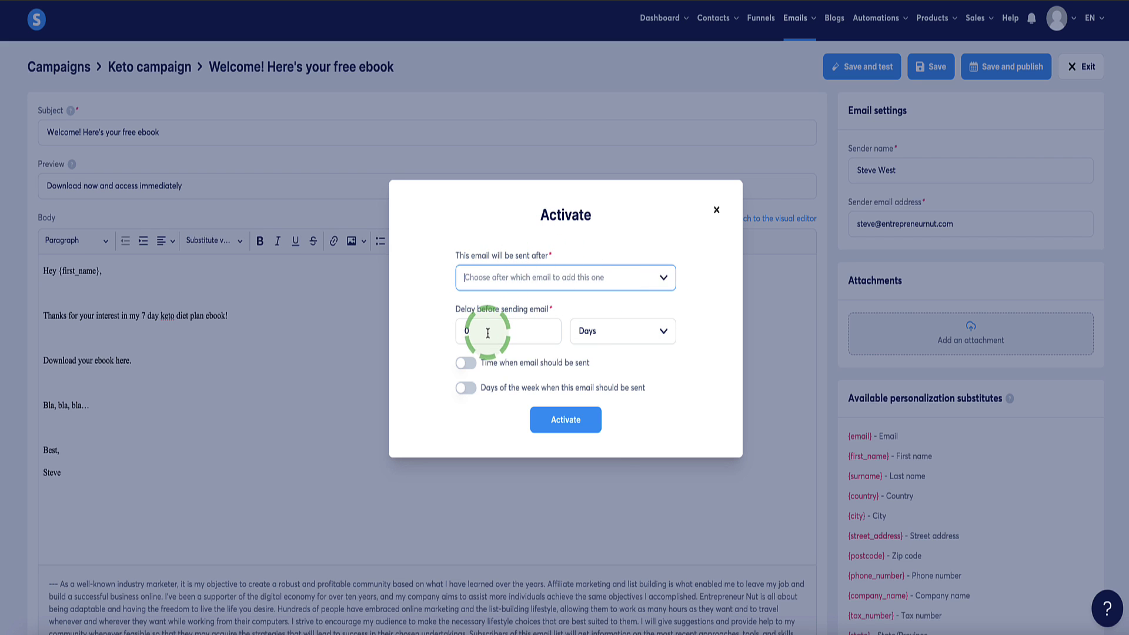
{"action": "left_click", "coordinate": [487, 333]}
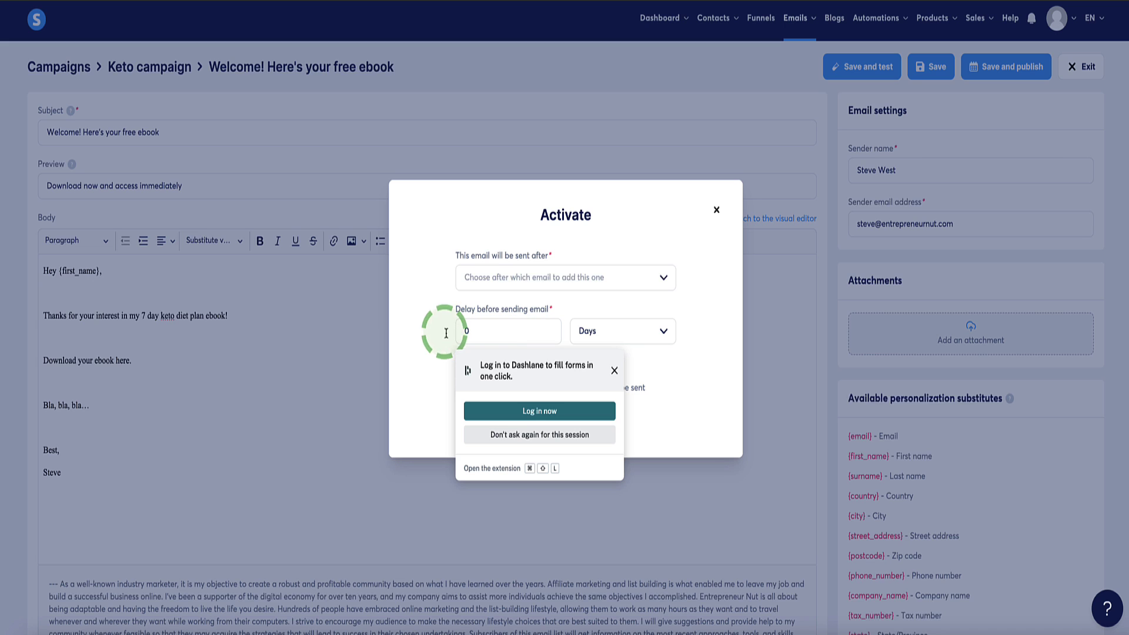
{"action": "left_click", "coordinate": [614, 370]}
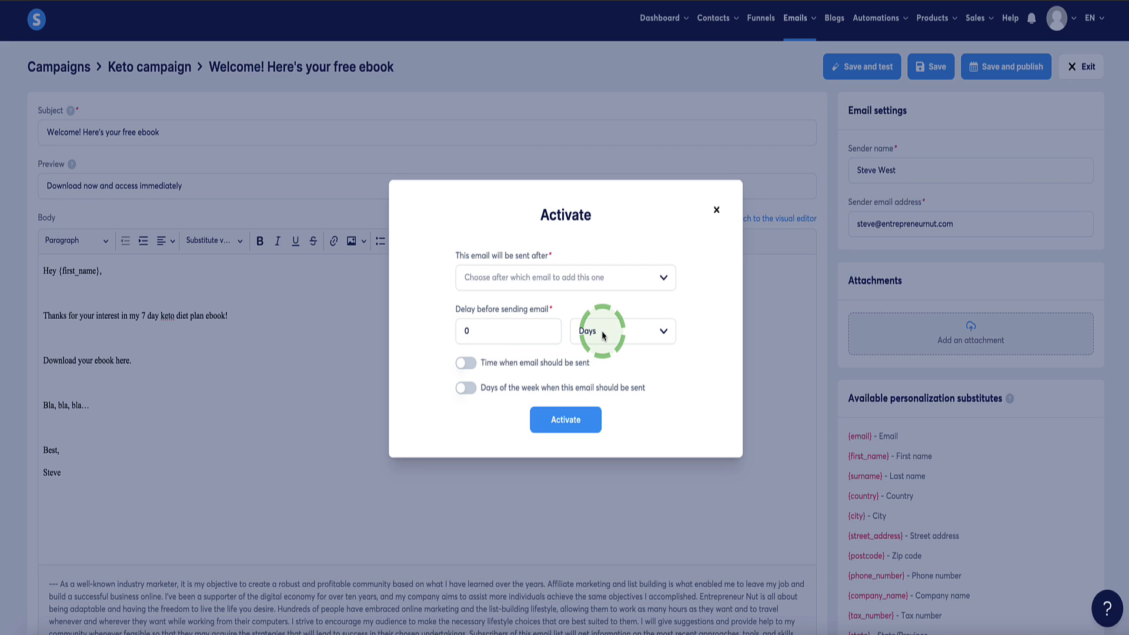
- Set the sending delay to 0 days and activate the welcome email
{"action": "left_click", "coordinate": [659, 331]}
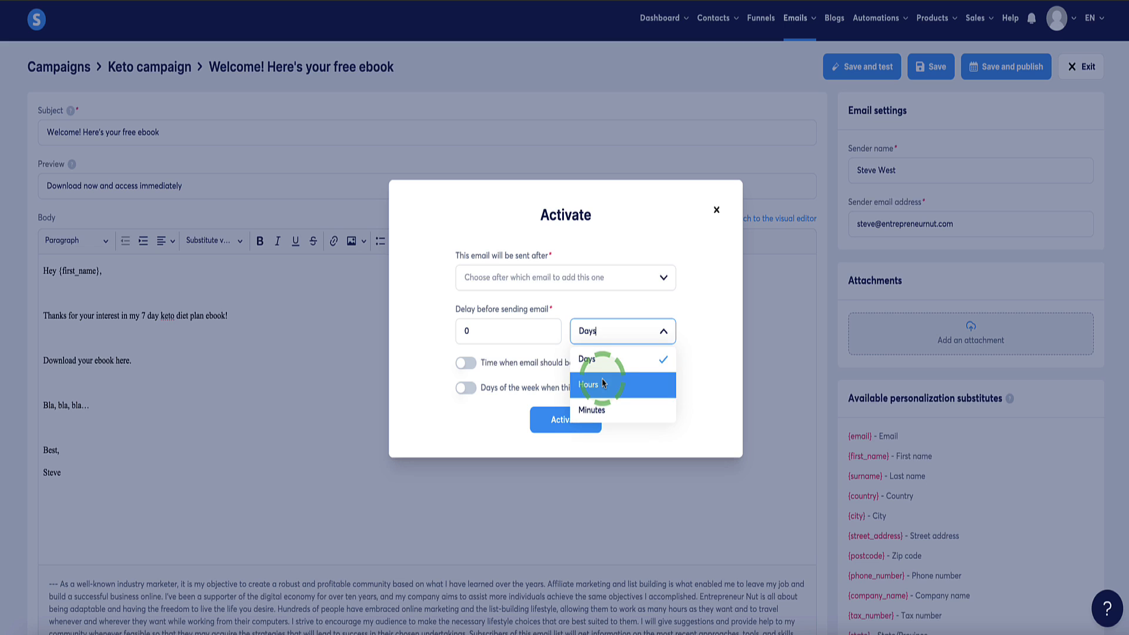
{"action": "left_click", "coordinate": [602, 385]}
{"action": "left_click", "coordinate": [463, 330]}
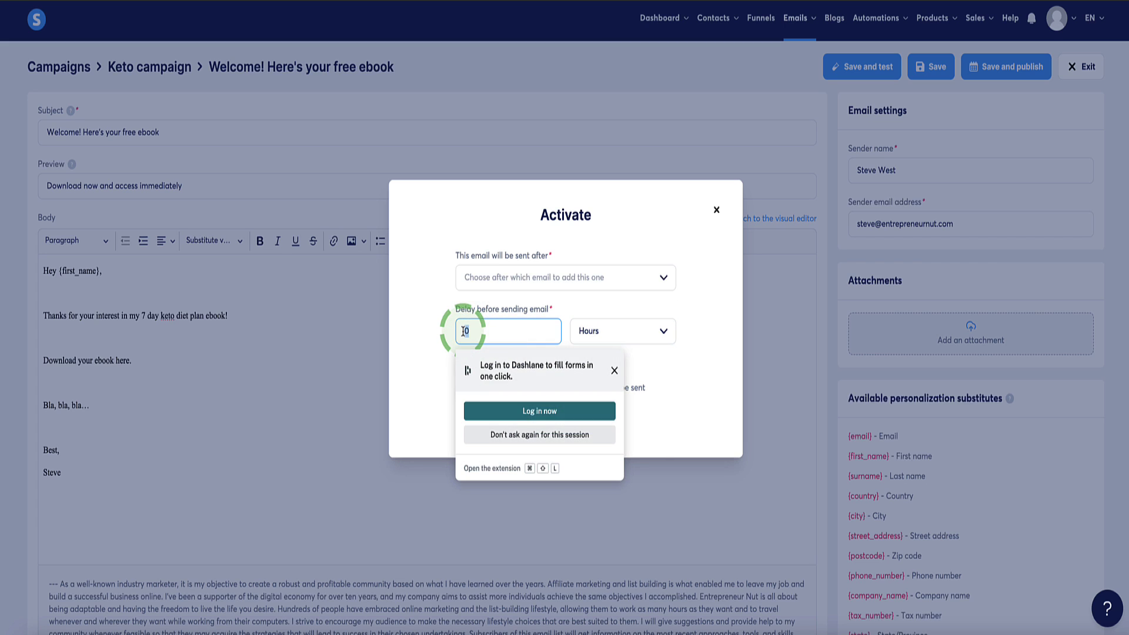
{"action": "type", "text": "2"}
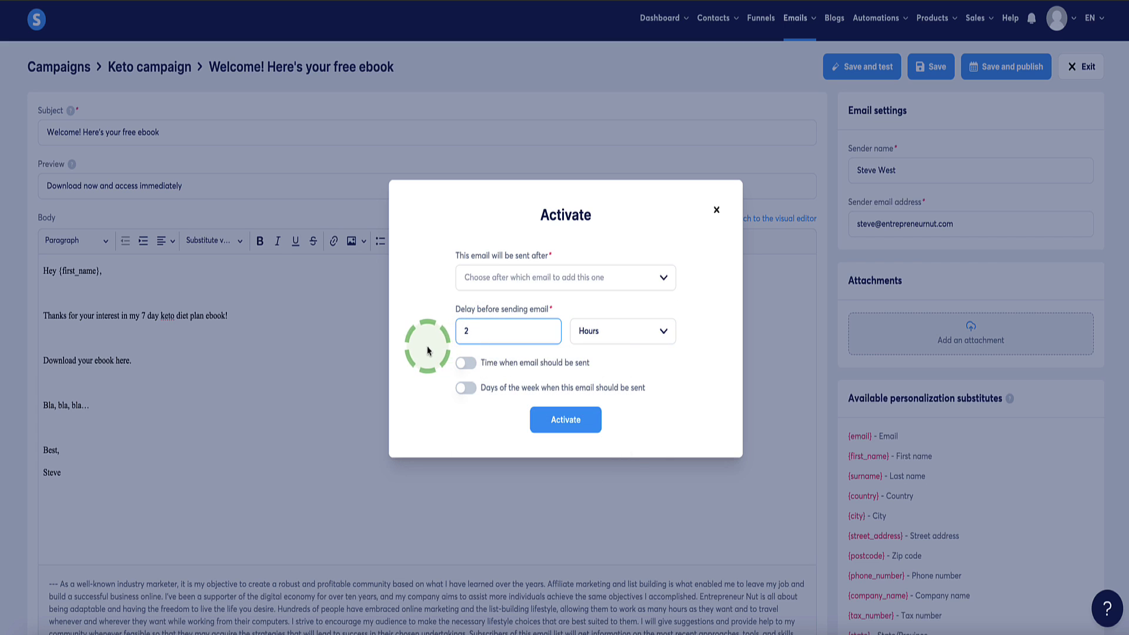
{"action": "left_click", "coordinate": [427, 350]}
{"action": "left_click", "coordinate": [611, 337]}
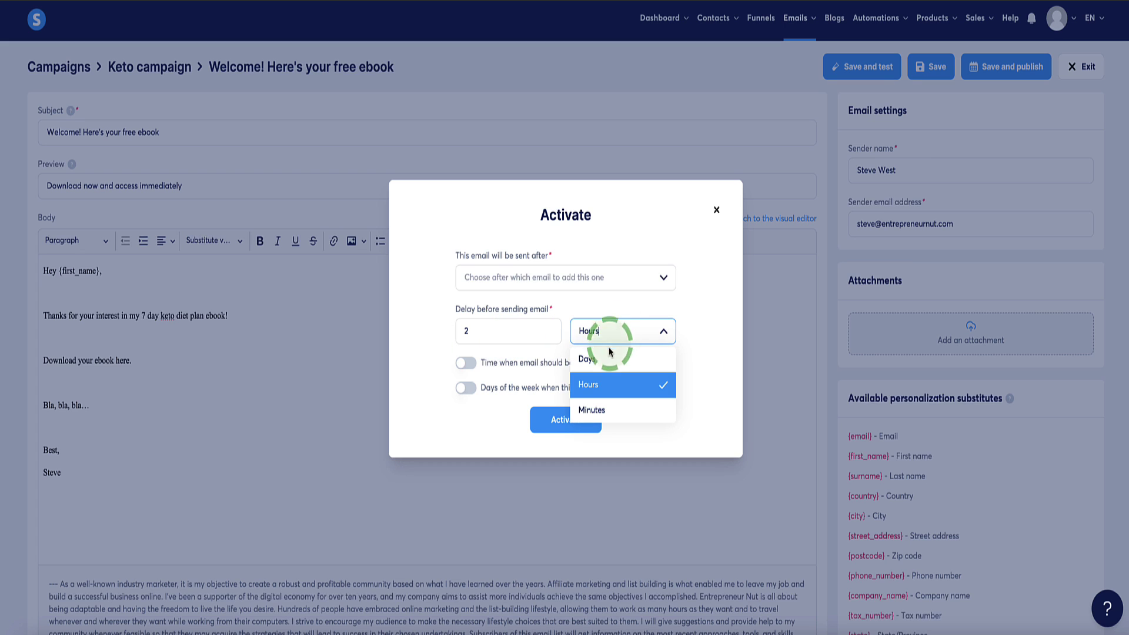
{"action": "left_click", "coordinate": [606, 355]}
{"action": "left_click", "coordinate": [460, 332]}
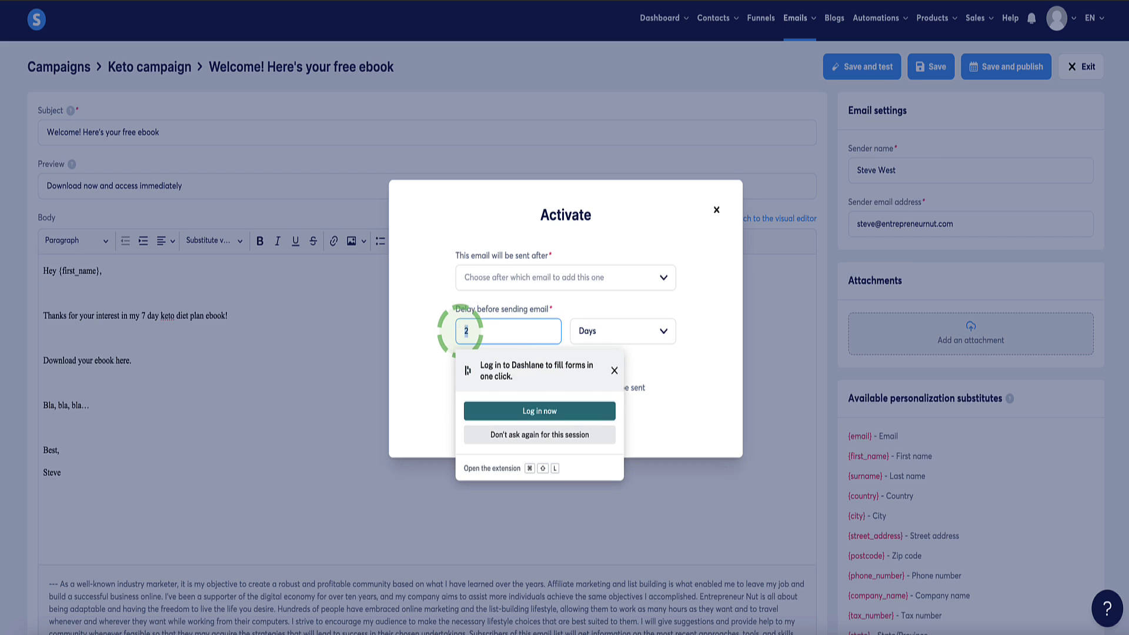
{"action": "key", "text": "BackSpace"}
{"action": "type", "text": "0"}
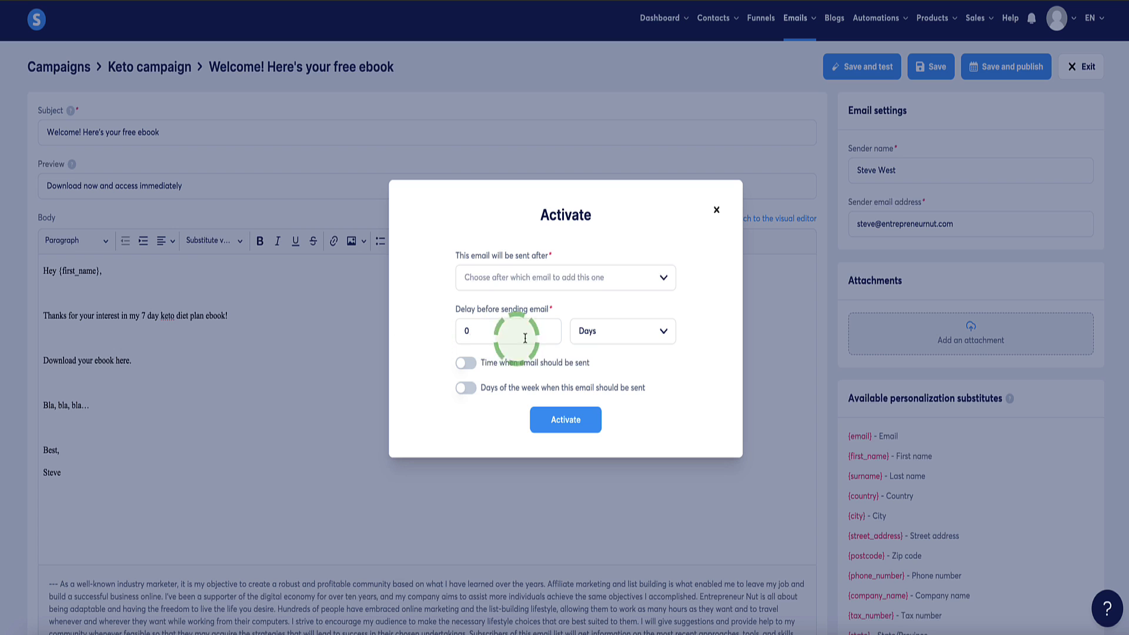
{"action": "left_click", "coordinate": [556, 410]}
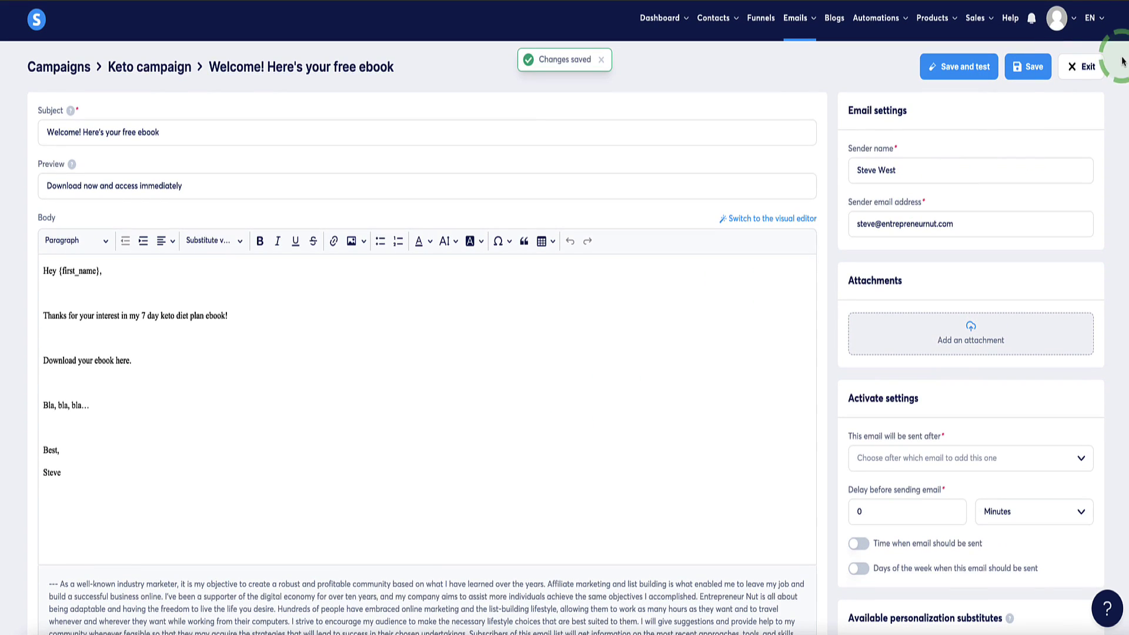
- Exit the email editor back to the Keto campaign's email list
{"action": "left_click", "coordinate": [1084, 66]}
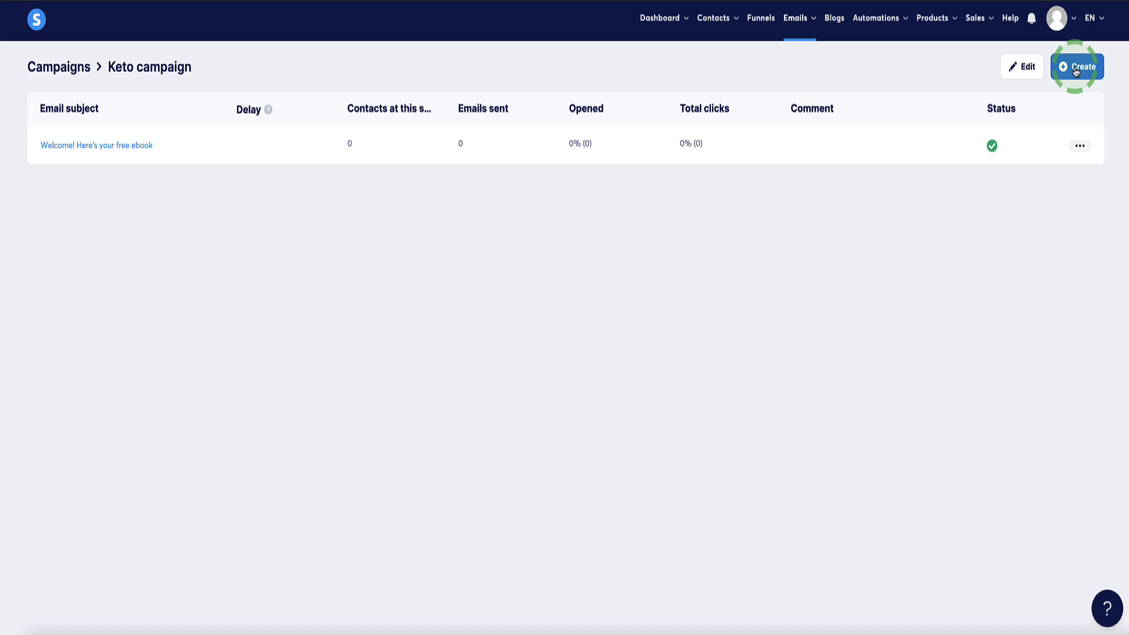
- Create a new Keto campaign email with subject 'Email 2'
{"action": "left_click", "coordinate": [1076, 68]}
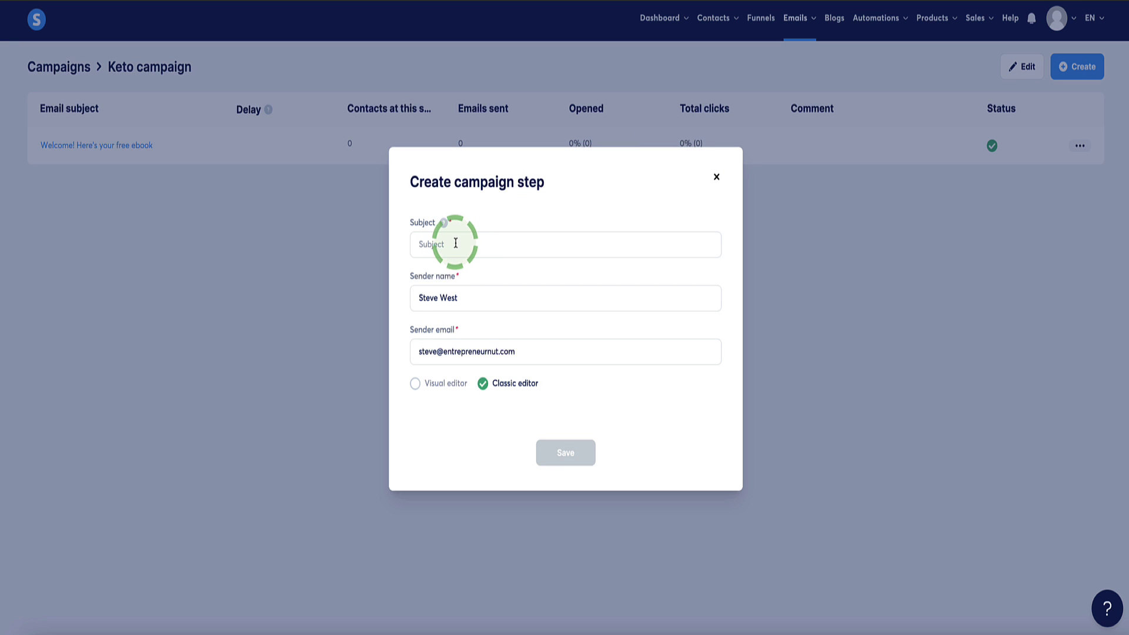
{"action": "left_click", "coordinate": [463, 244]}
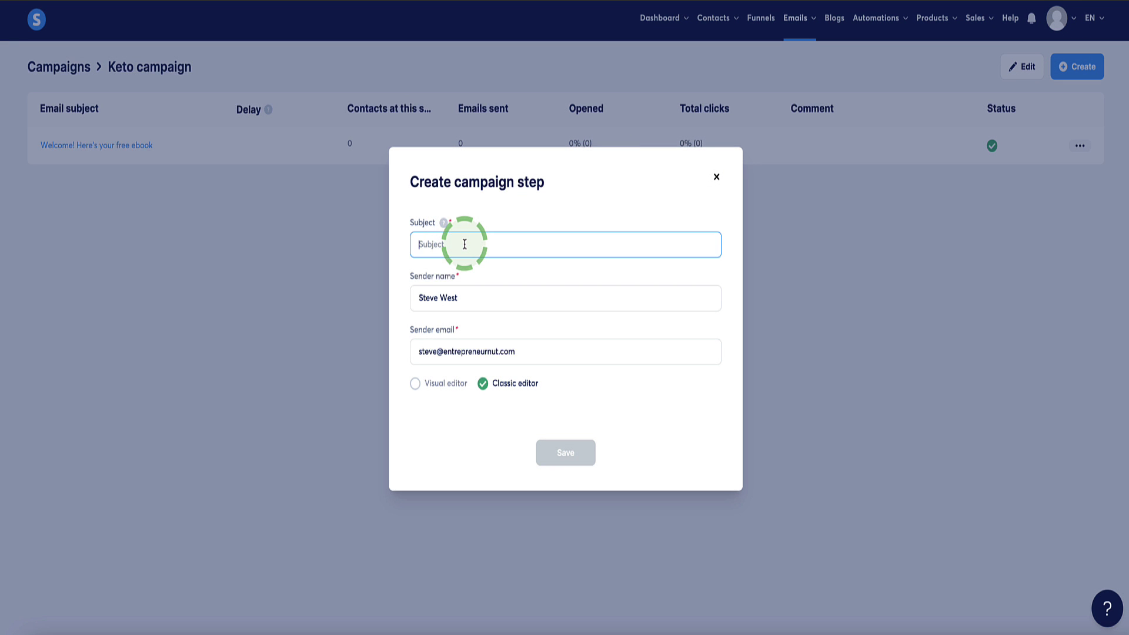
{"action": "type", "text": "Emo"}
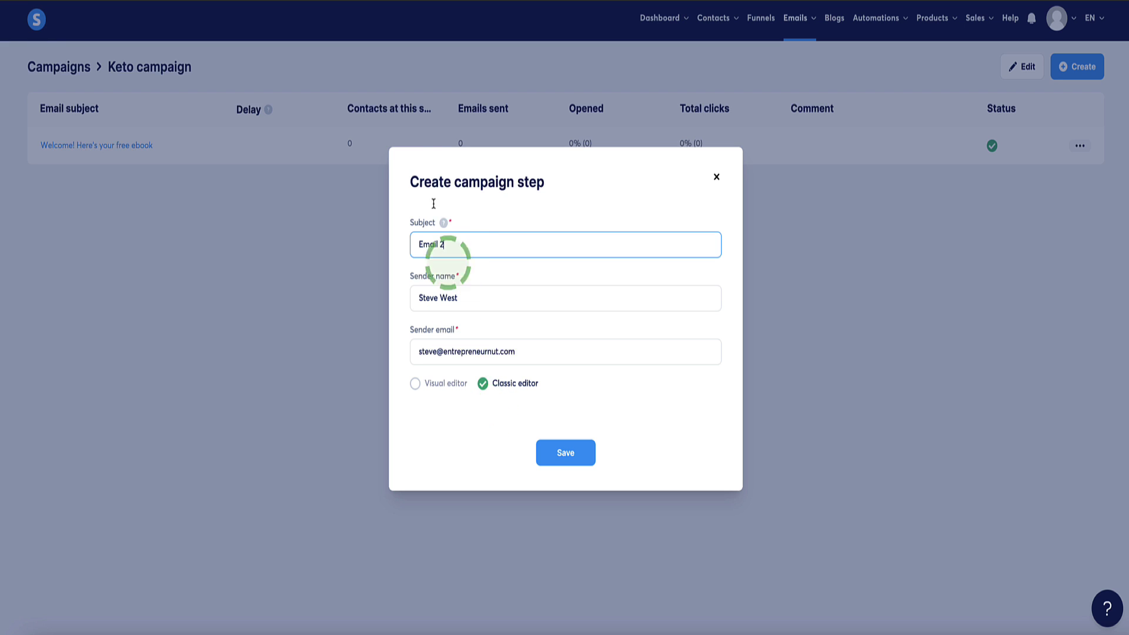
{"action": "left_click", "coordinate": [556, 452]}
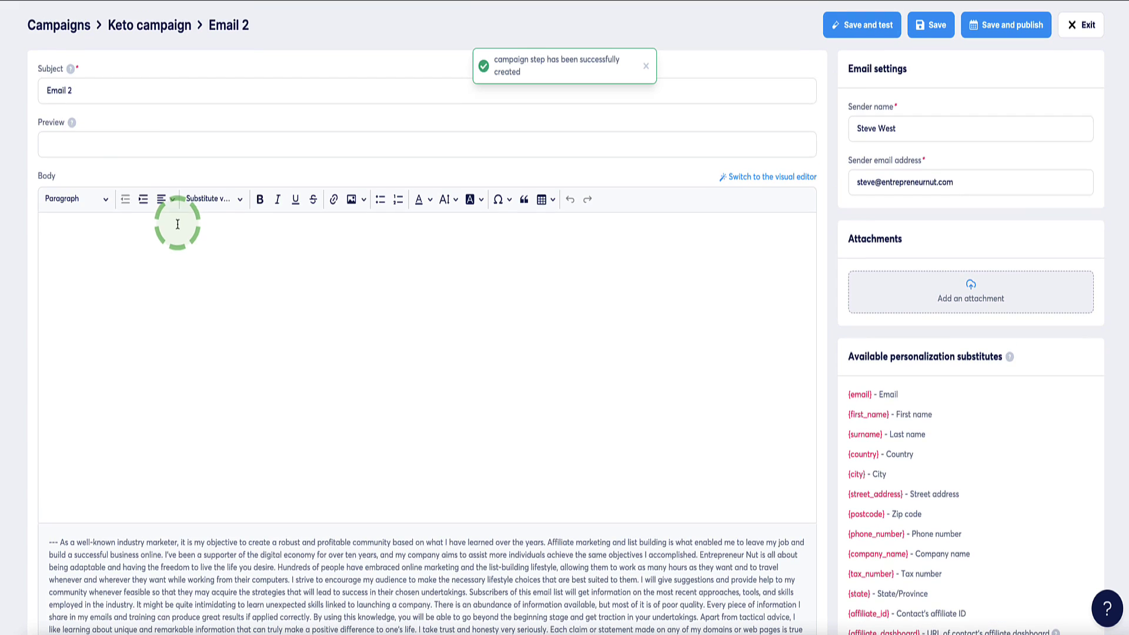
- Give Email 2 preview 'lehflsefdv' and body 'Hey {first_name},' followed by 'bla, bla bla...'
{"action": "left_click", "coordinate": [146, 147]}
{"action": "type", "text": "lehflsefdv"}
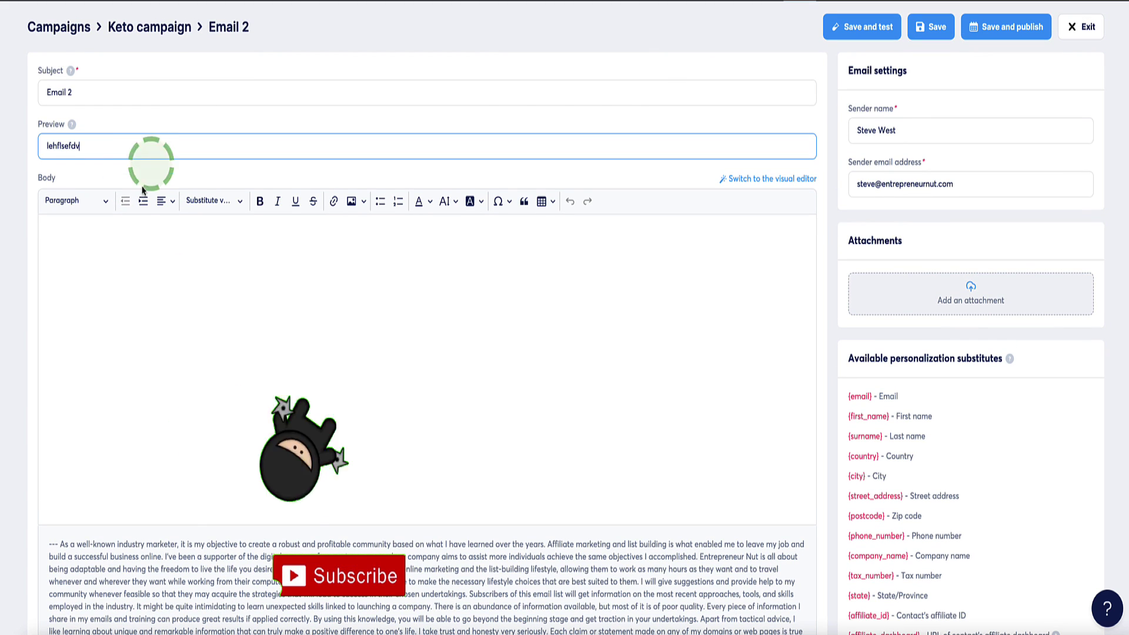
{"action": "left_click", "coordinate": [123, 260]}
{"action": "type", "text": "Hey"}
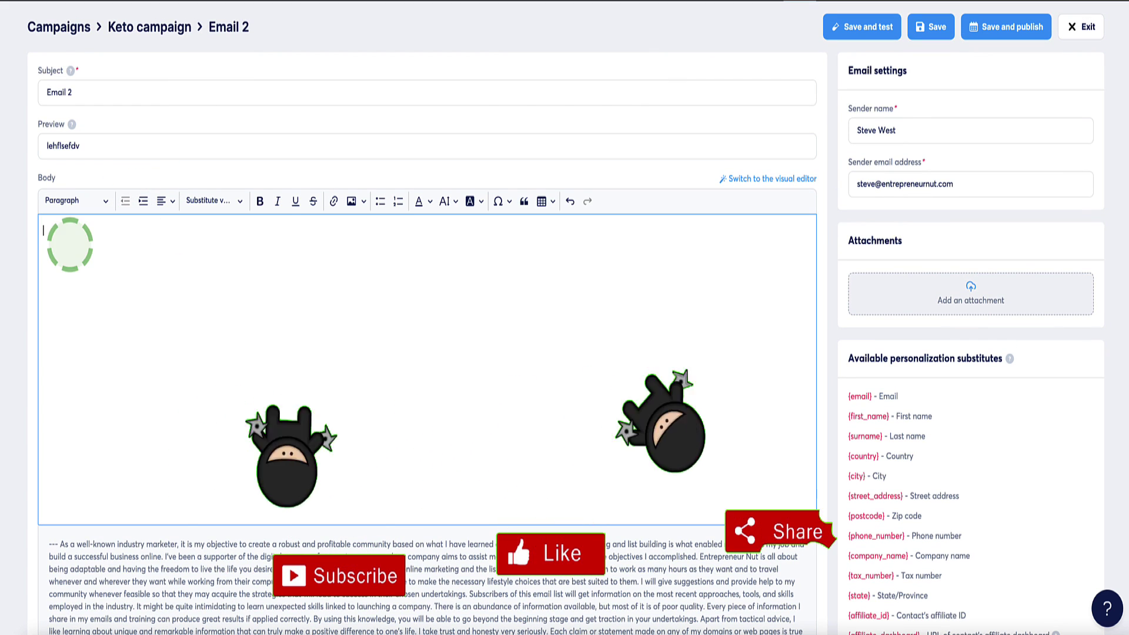
{"action": "left_click", "coordinate": [212, 202]}
{"action": "left_click", "coordinate": [217, 248]}
{"action": "type", "text": ","}
{"action": "key", "text": "Return"}
{"action": "key", "text": "Return"}
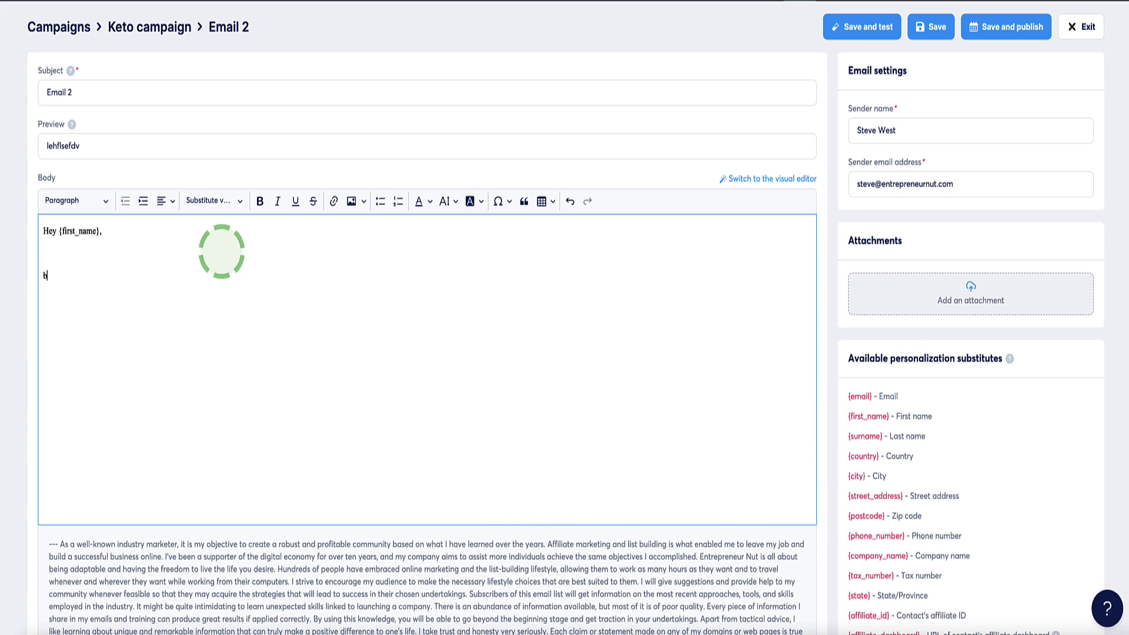
{"action": "type", "text": "bla, bla bla..."}
{"action": "key", "text": "Return"}
{"action": "key", "text": "Return"}
{"action": "key", "text": "Return"}
{"action": "scroll", "coordinate": [411, 259], "scroll_direction": "up", "scroll_amount": 1}
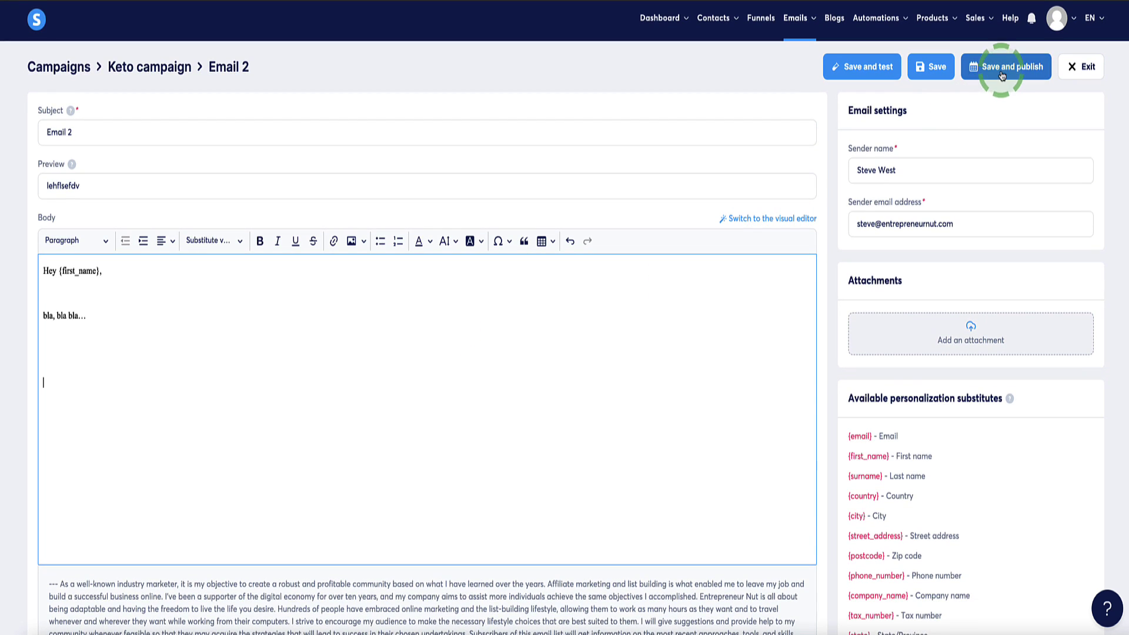
- Start publishing Email 2 and set it to be sent after the welcome ebook email
{"action": "left_click", "coordinate": [1002, 71]}
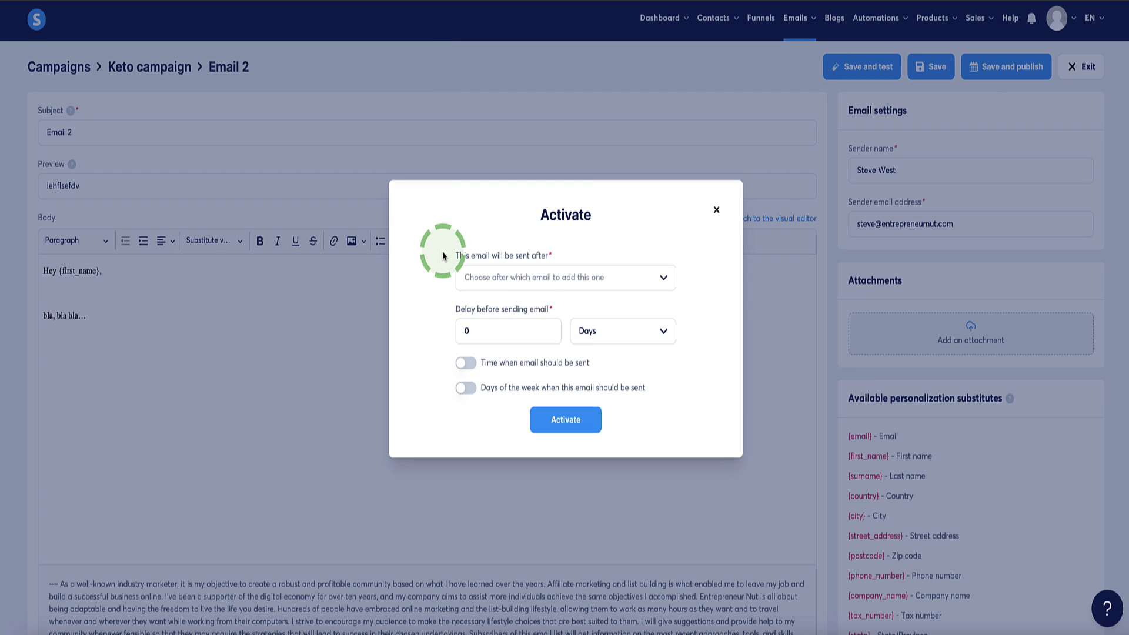
{"action": "left_click_drag", "start_coordinate": [453, 257], "coordinate": [545, 262]}
{"action": "left_click", "coordinate": [647, 277]}
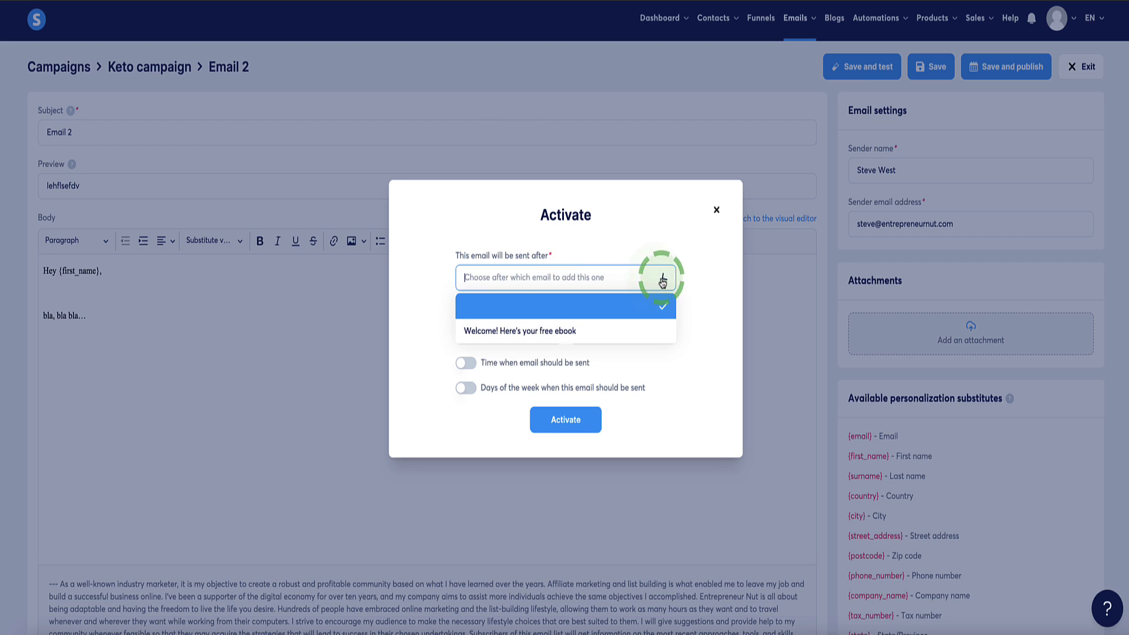
{"action": "left_click", "coordinate": [509, 330]}
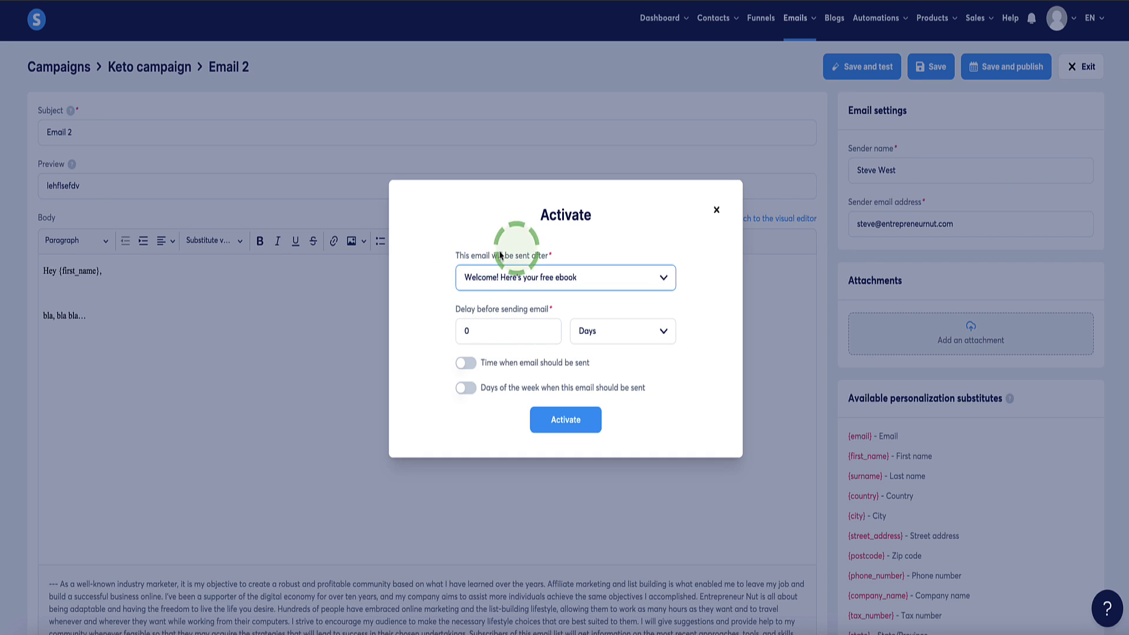
- Set the sending delay to 2 days and activate Email 2
{"action": "double_click", "coordinate": [478, 330]}
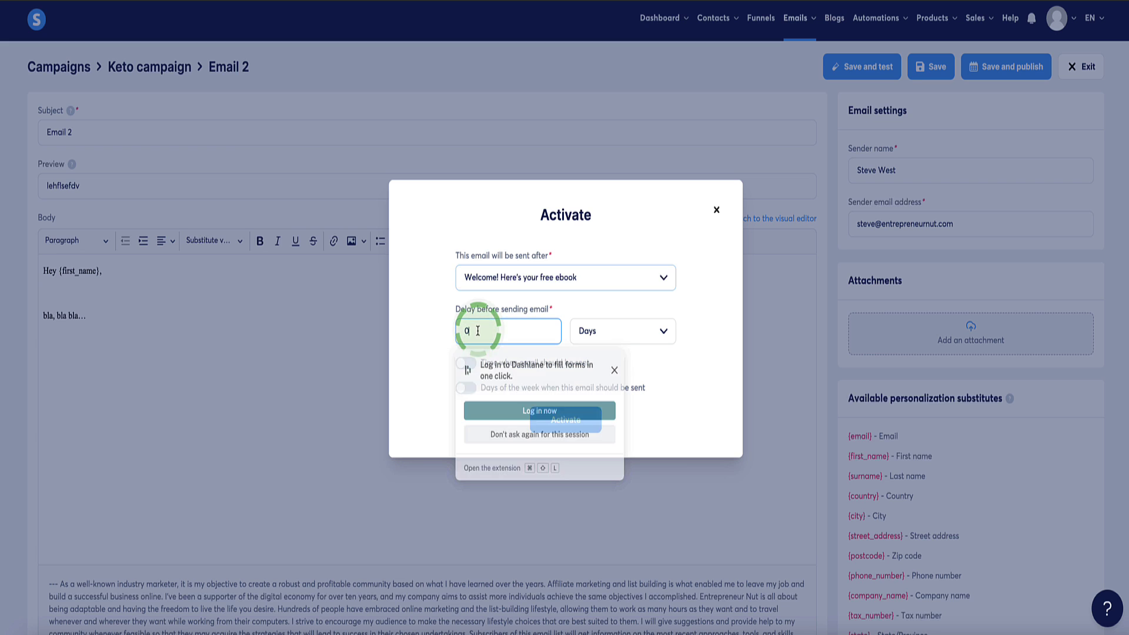
{"action": "left_click", "coordinate": [614, 370]}
{"action": "double_click", "coordinate": [463, 332]}
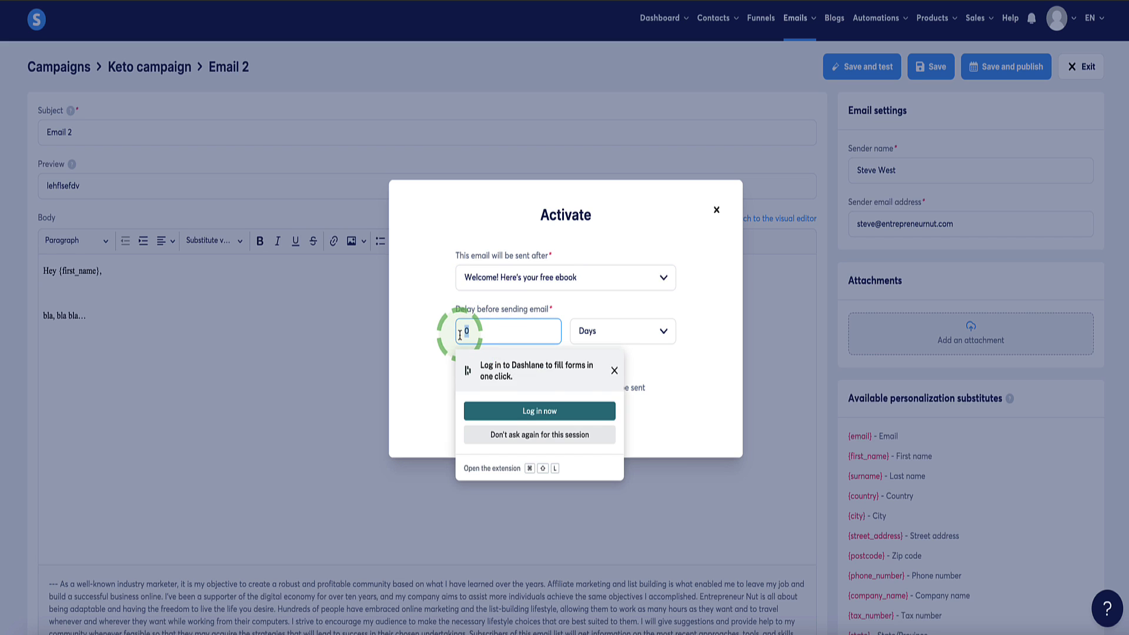
{"action": "type", "text": "1"}
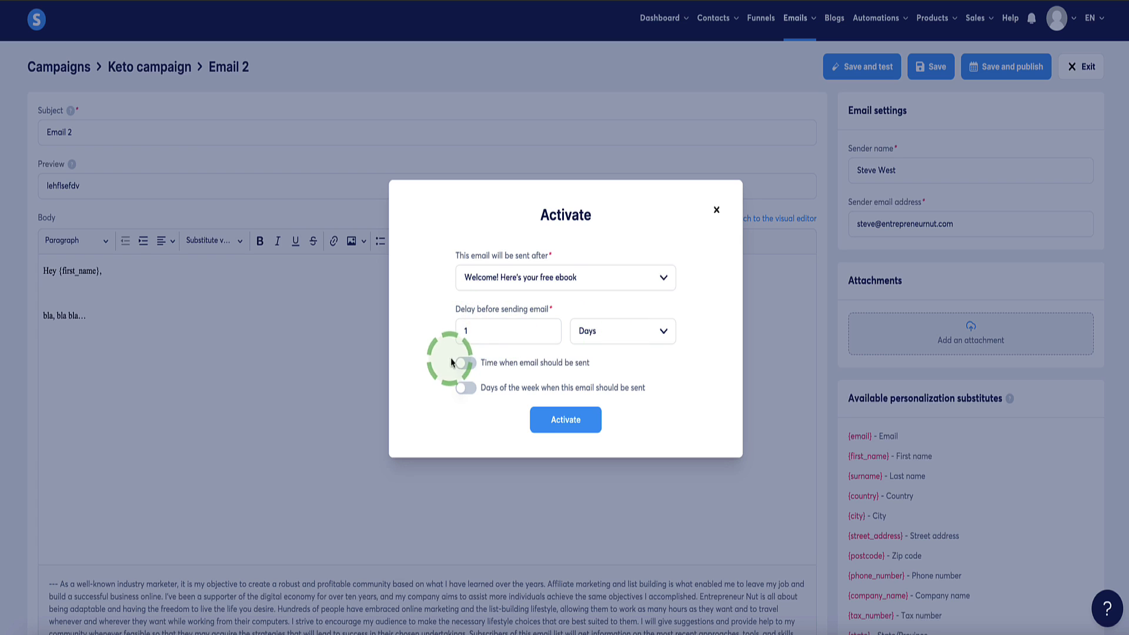
{"action": "double_click", "coordinate": [465, 331]}
{"action": "type", "text": "2"}
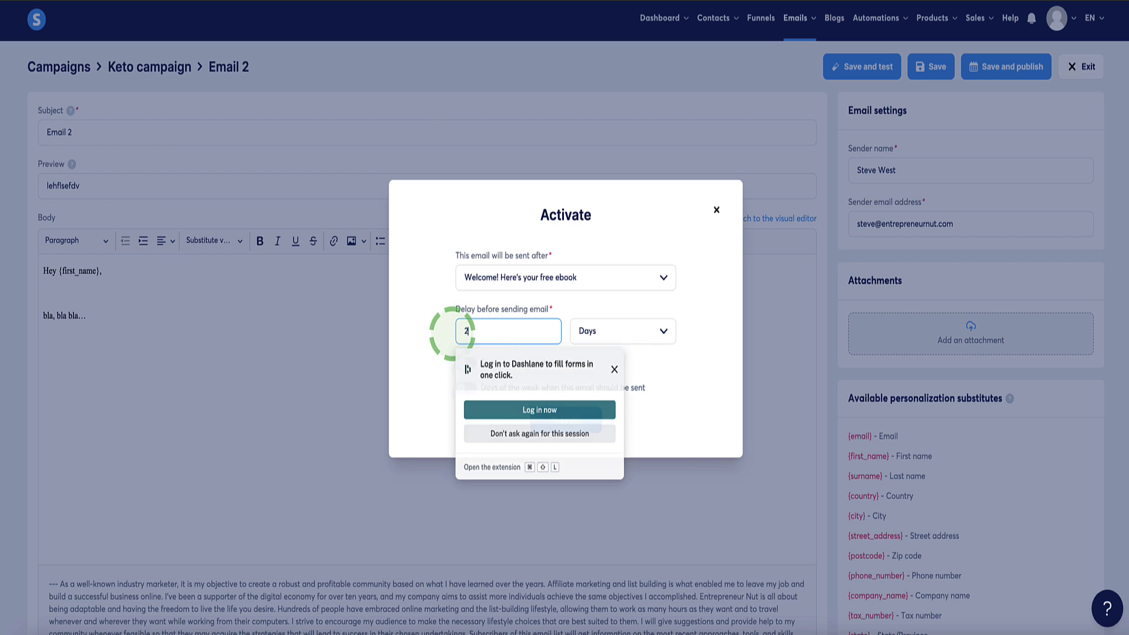
{"action": "left_click", "coordinate": [567, 420]}
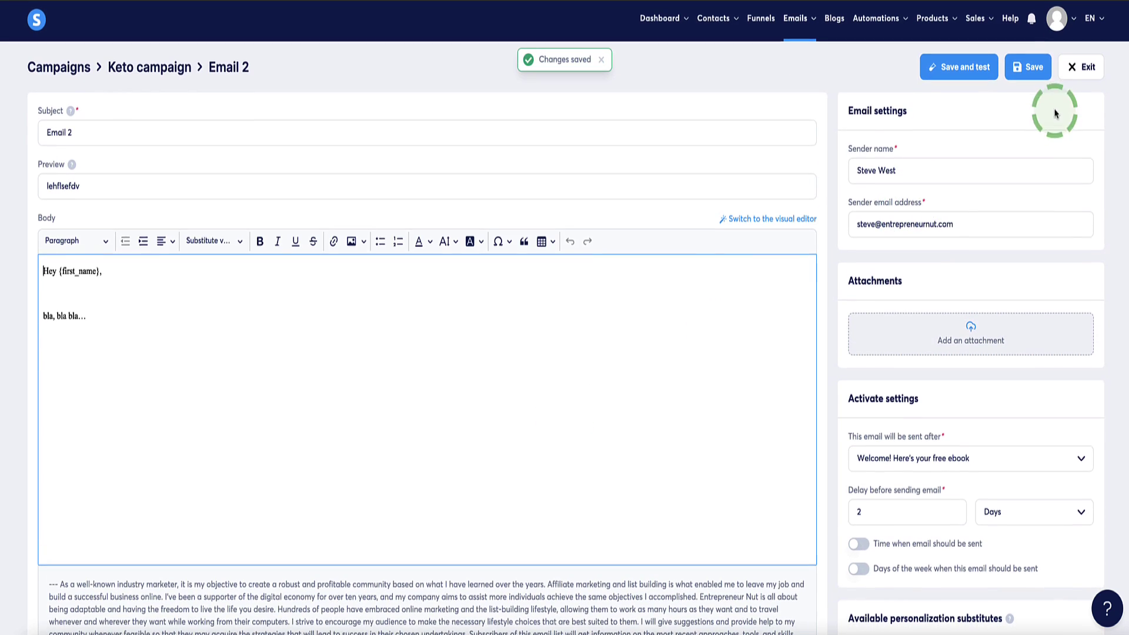
{"action": "left_click", "coordinate": [1082, 67]}
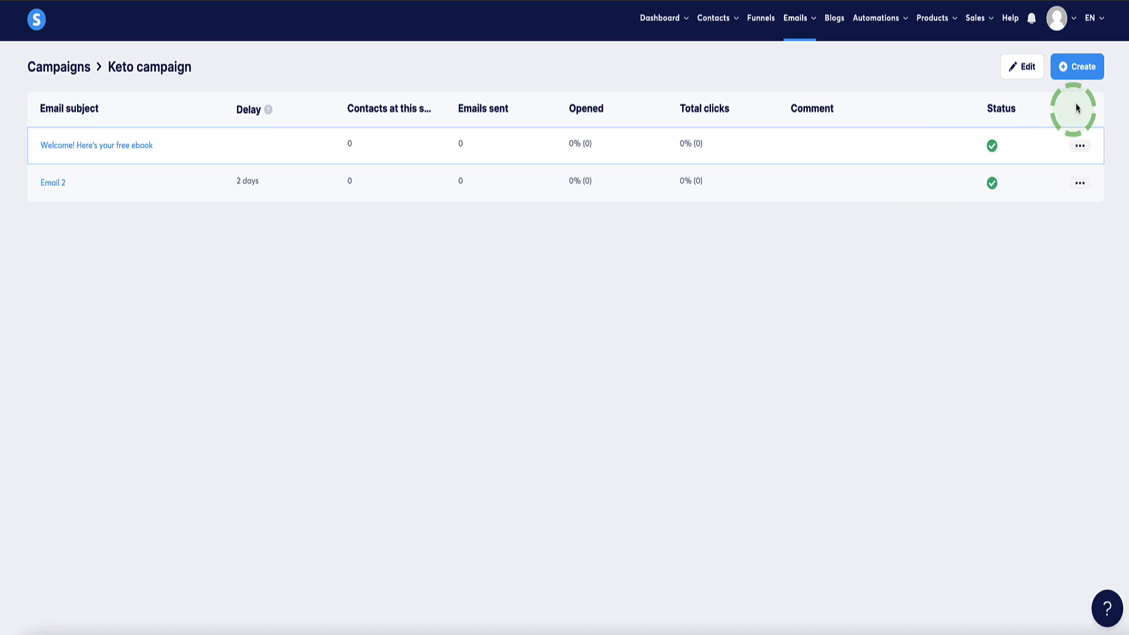
- Create a new campaign email titled 'Email 3' and add body text
{"action": "left_click", "coordinate": [1078, 68]}
{"action": "left_click", "coordinate": [474, 238]}
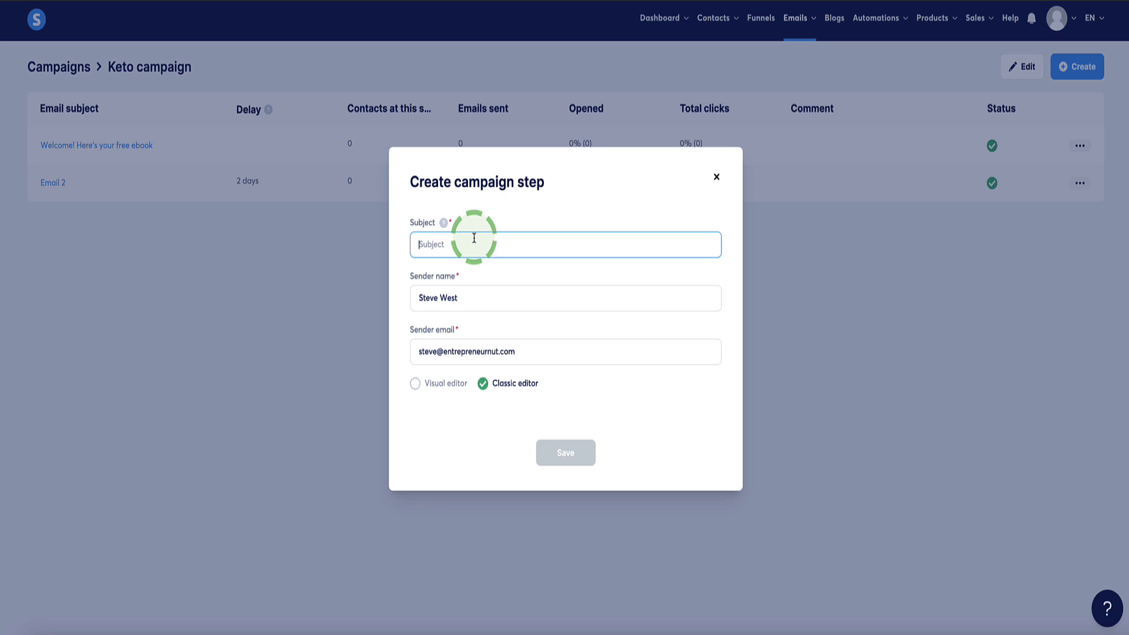
{"action": "type", "text": "Email 3"}
{"action": "left_click", "coordinate": [565, 453]}
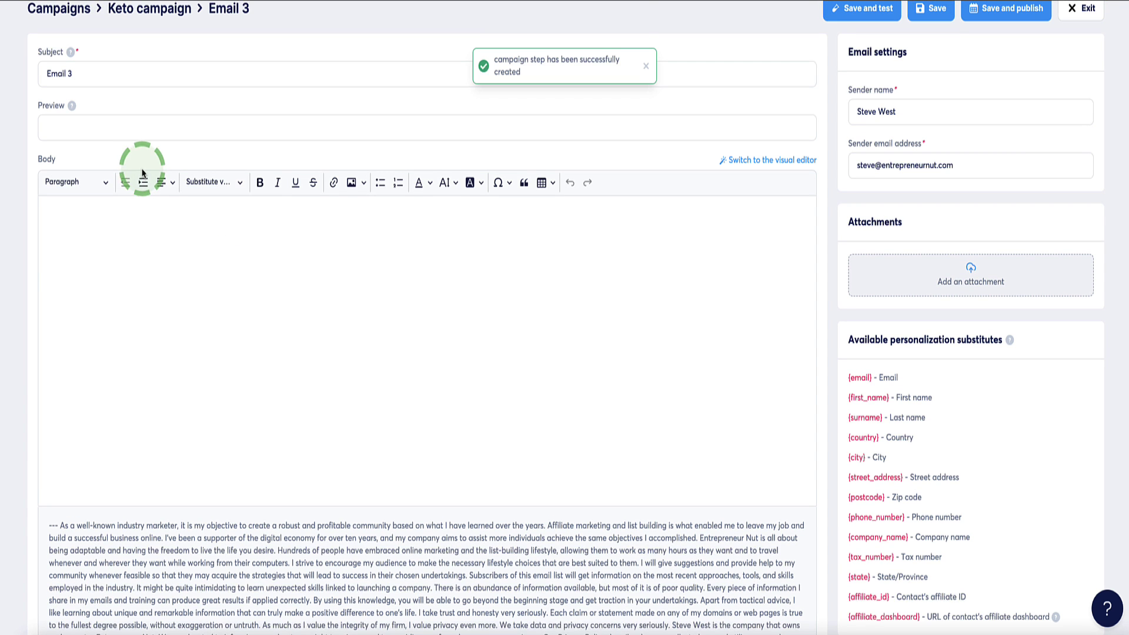
{"action": "left_click", "coordinate": [145, 251]}
{"action": "type", "text": "c"}
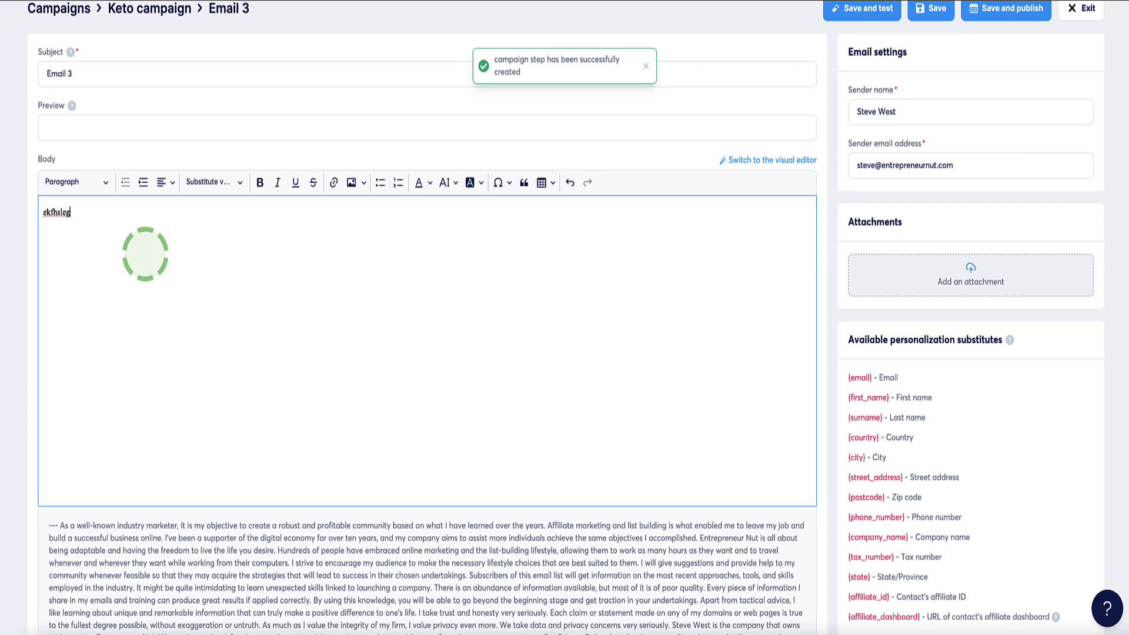
- Publish Email 3 to send 2 days after Email 2 and activate it
{"action": "scroll", "coordinate": [350, 256], "scroll_direction": "up", "scroll_amount": 1}
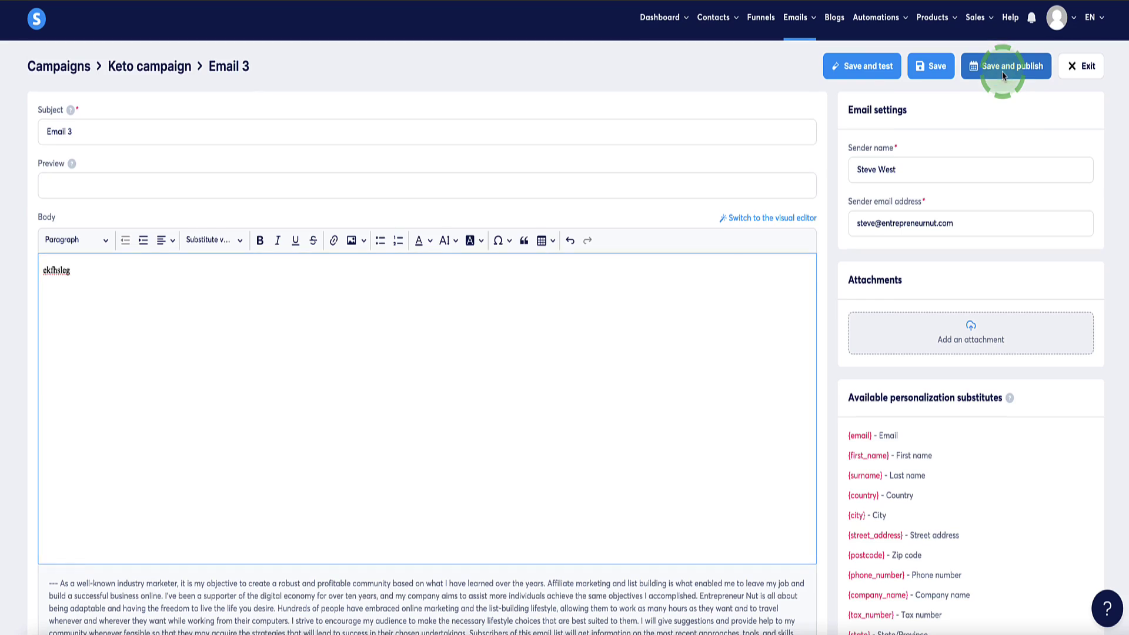
{"action": "left_click", "coordinate": [1002, 76]}
{"action": "left_click", "coordinate": [610, 280]}
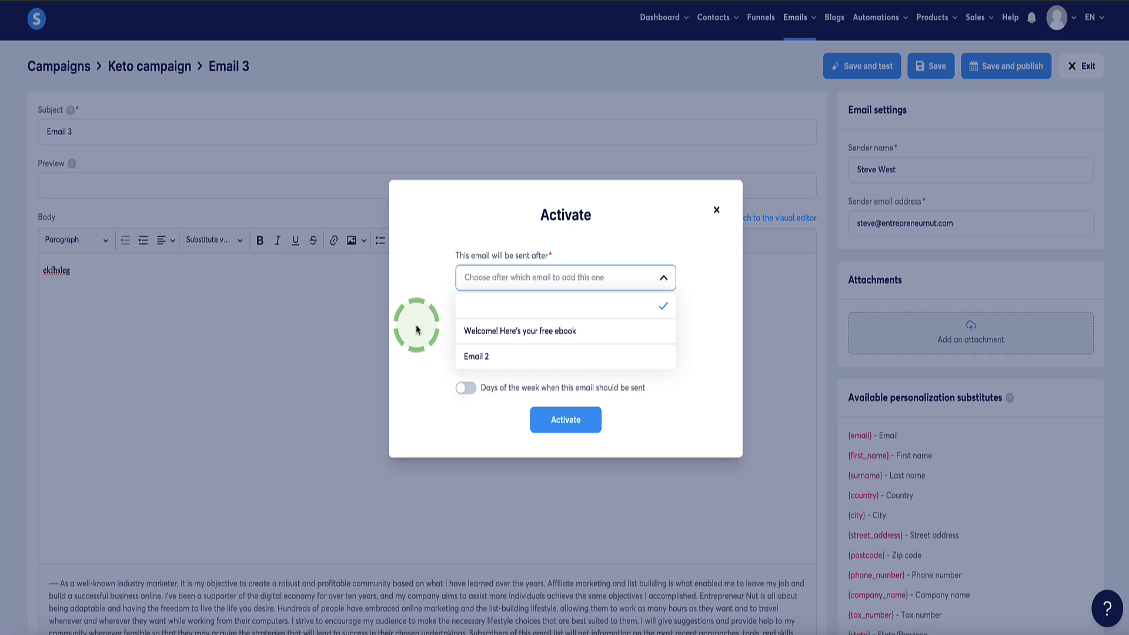
{"action": "left_click", "coordinate": [481, 358]}
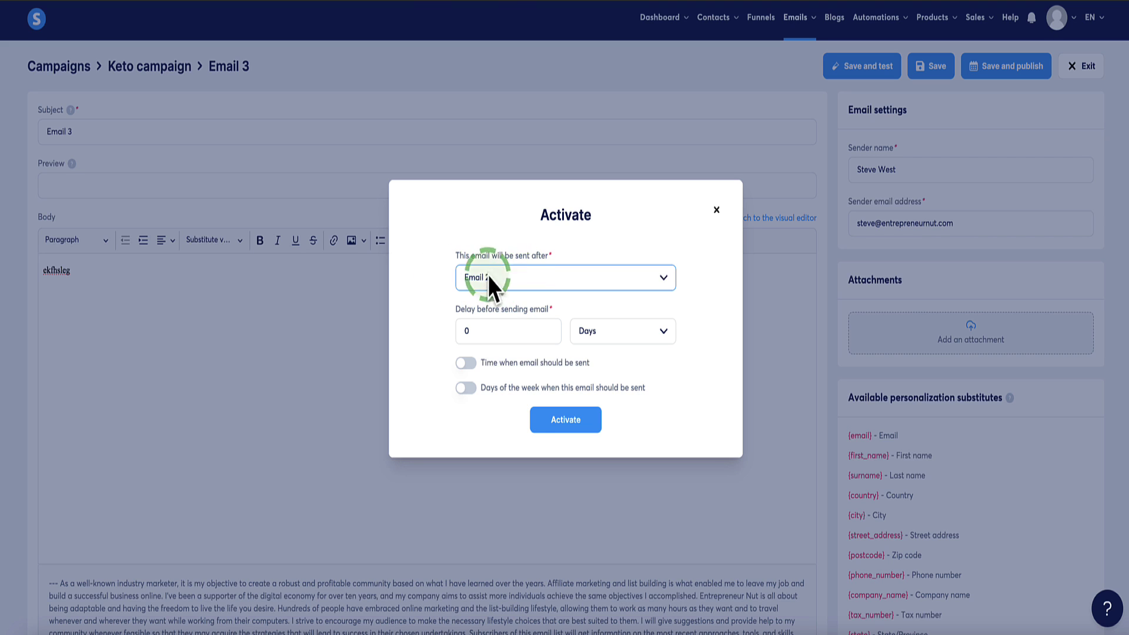
{"action": "double_click", "coordinate": [471, 331]}
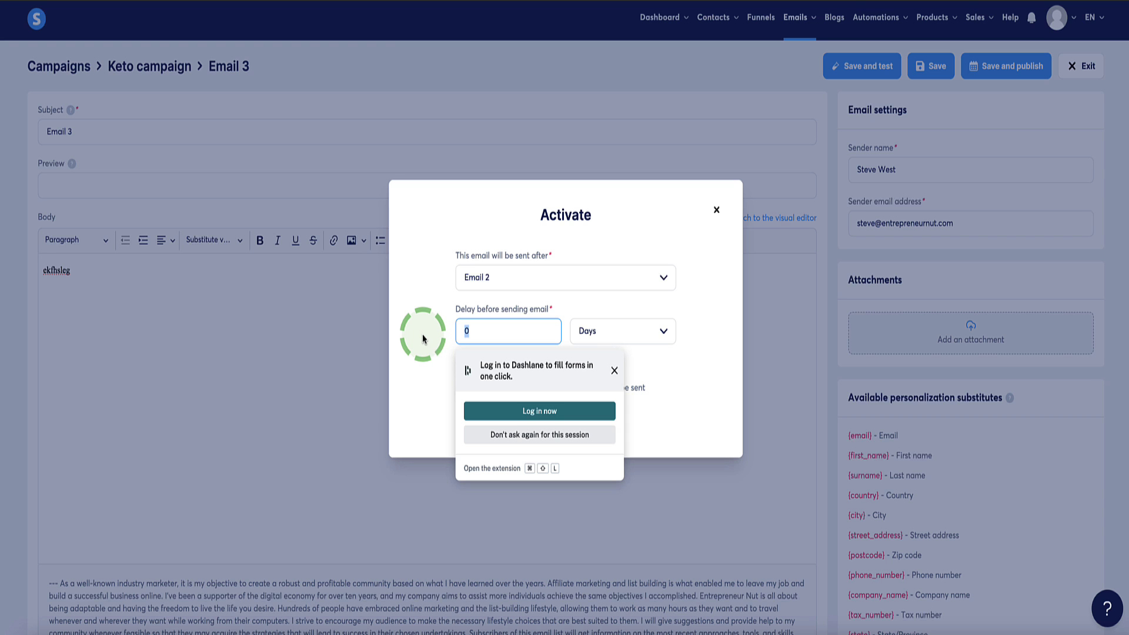
{"action": "type", "text": "2"}
{"action": "left_click", "coordinate": [563, 417]}
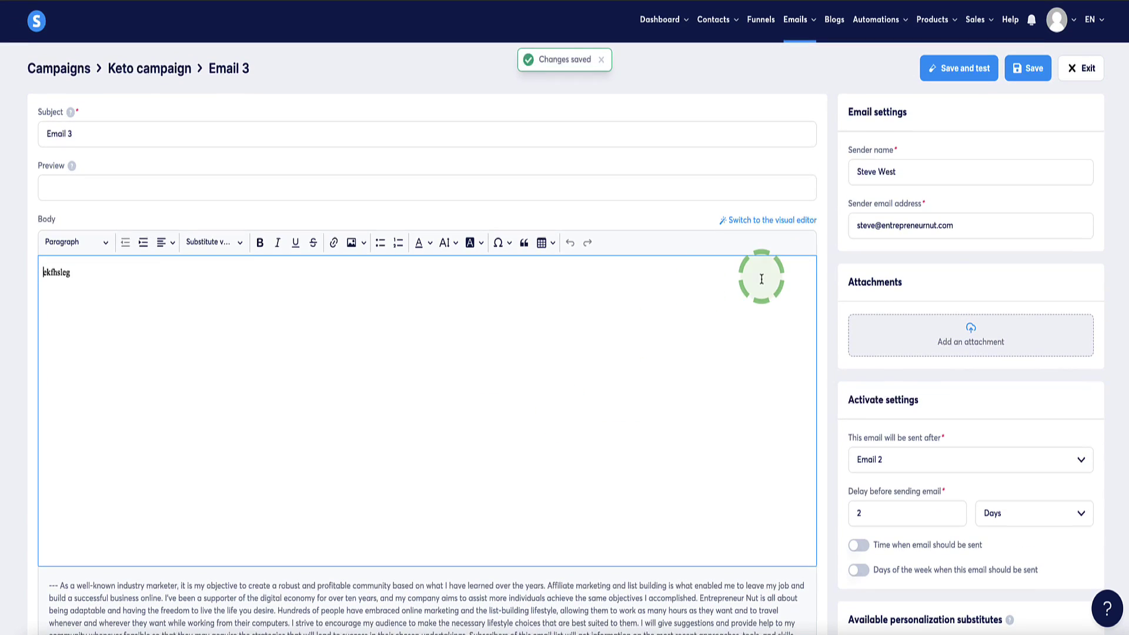
- Exit the Email 3 editor back to the Keto campaign's email list
{"action": "left_click", "coordinate": [1081, 68]}
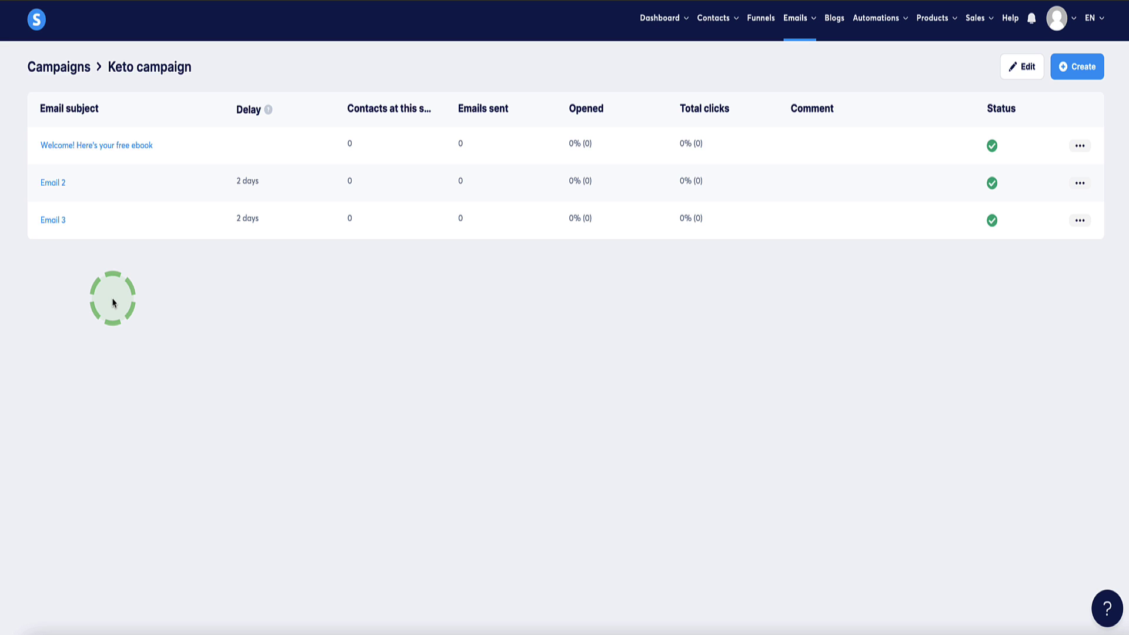
- Under Contacts > Tags, create and save a new tag named 'Keto ebook'
{"action": "mouse_move", "coordinate": [717, 29]}
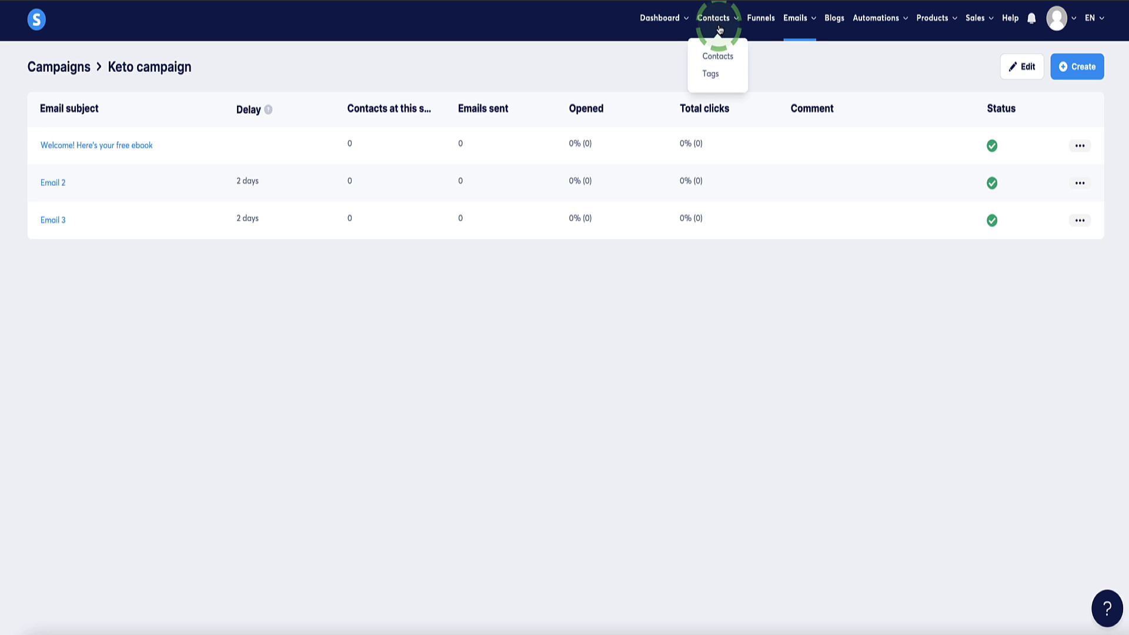
{"action": "left_click", "coordinate": [712, 77]}
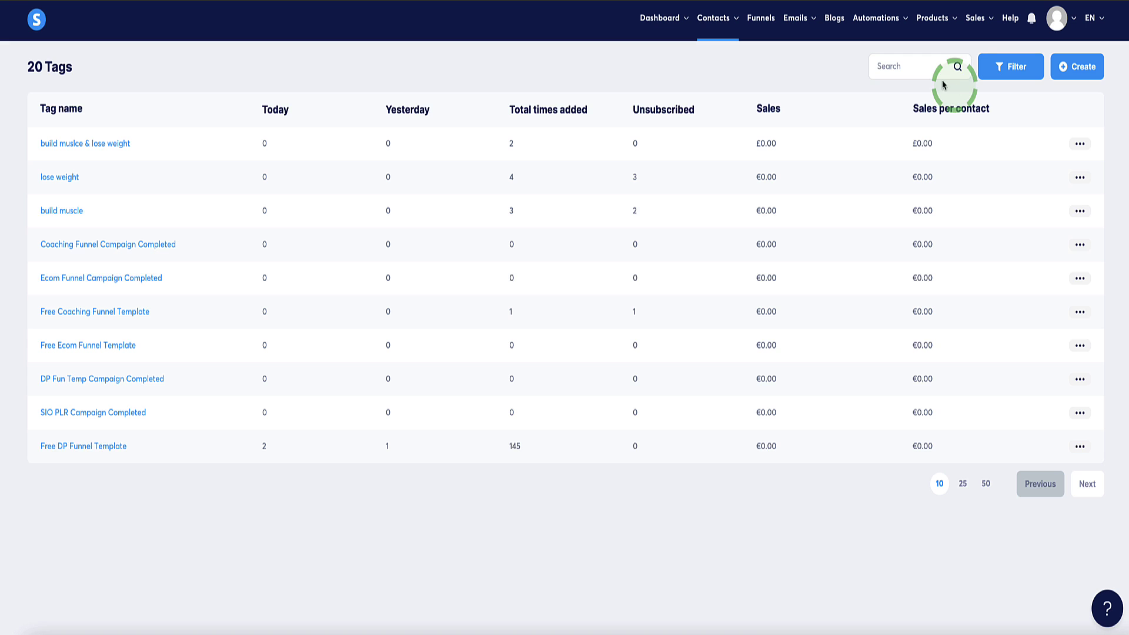
{"action": "left_click", "coordinate": [1079, 68]}
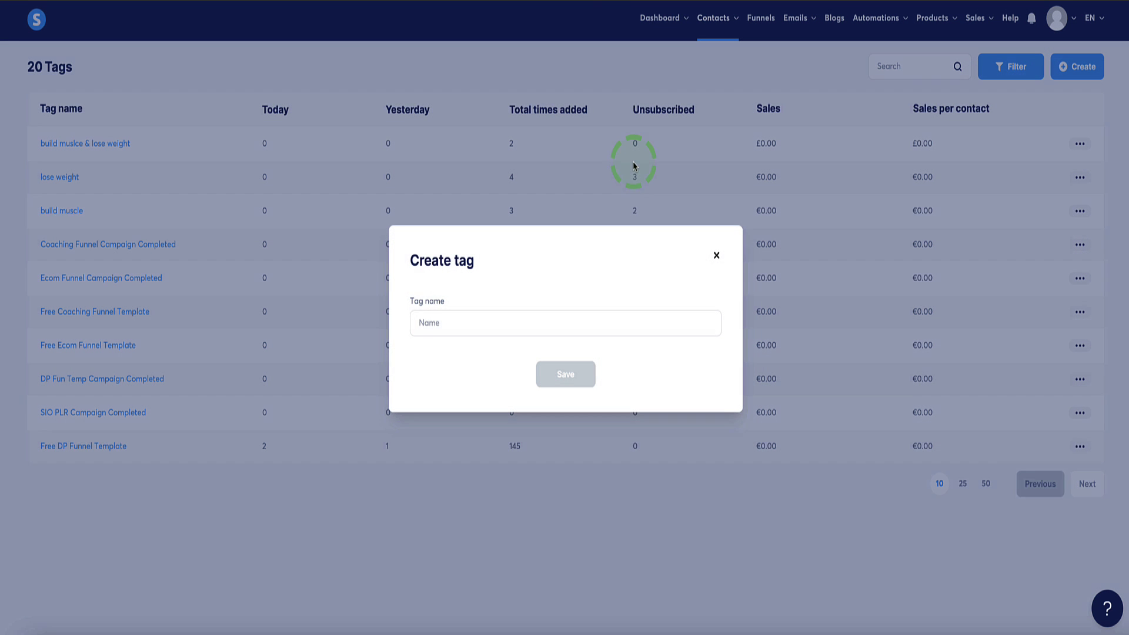
{"action": "left_click", "coordinate": [453, 323]}
{"action": "left_click", "coordinate": [434, 319]}
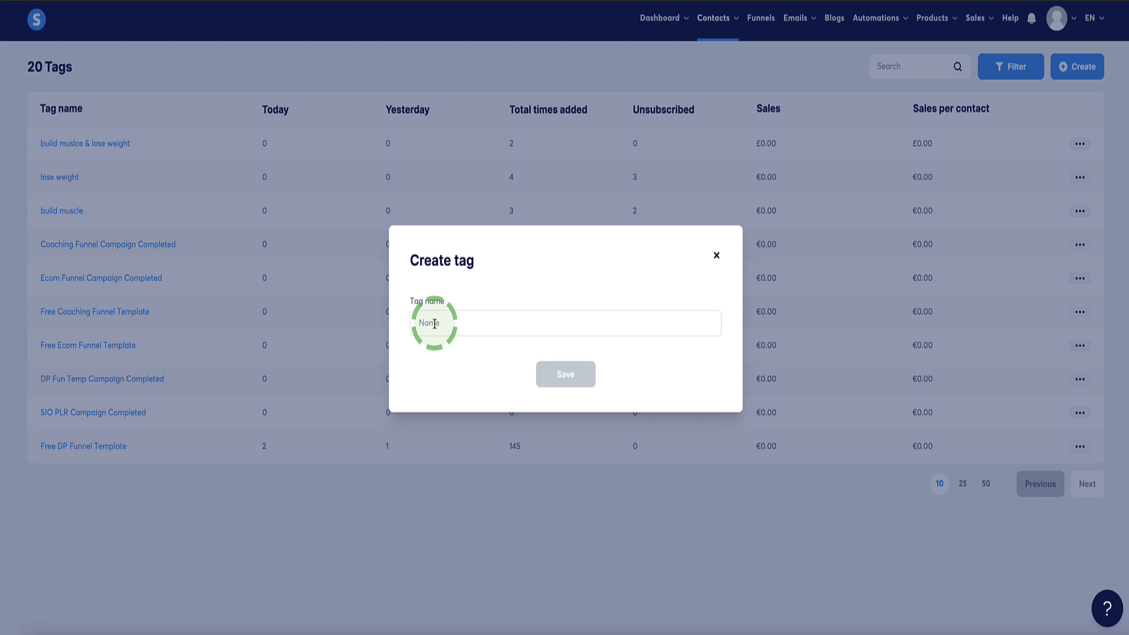
{"action": "left_click", "coordinate": [435, 323]}
{"action": "type", "text": "Keto ebook"}
{"action": "left_click", "coordinate": [552, 374]}
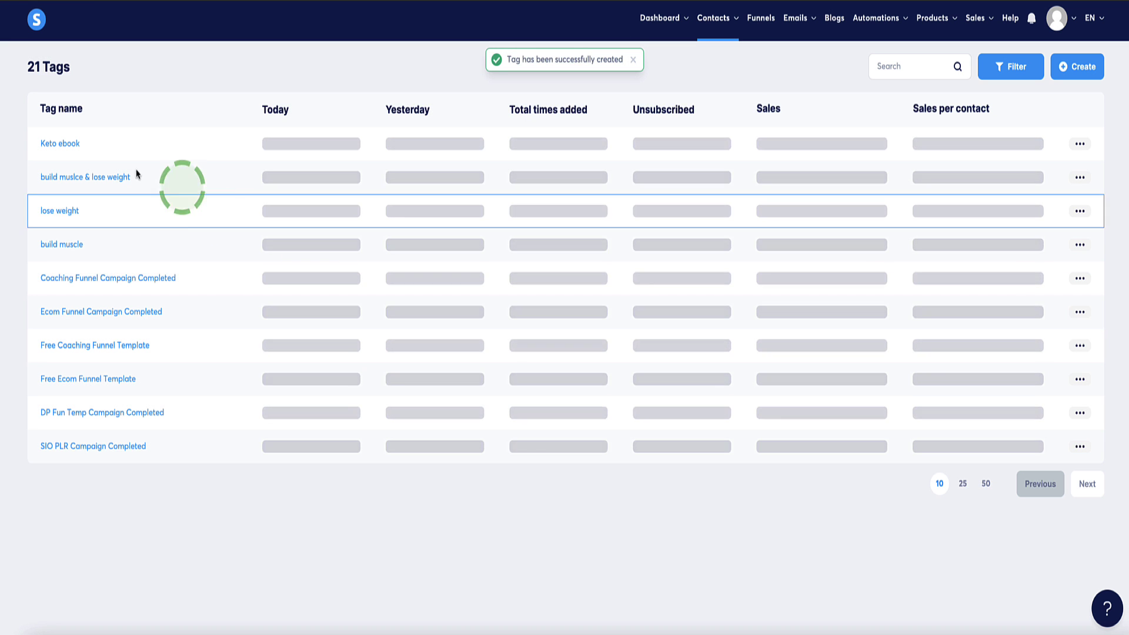
{"action": "left_click_drag", "start_coordinate": [154, 147], "coordinate": [20, 147]}
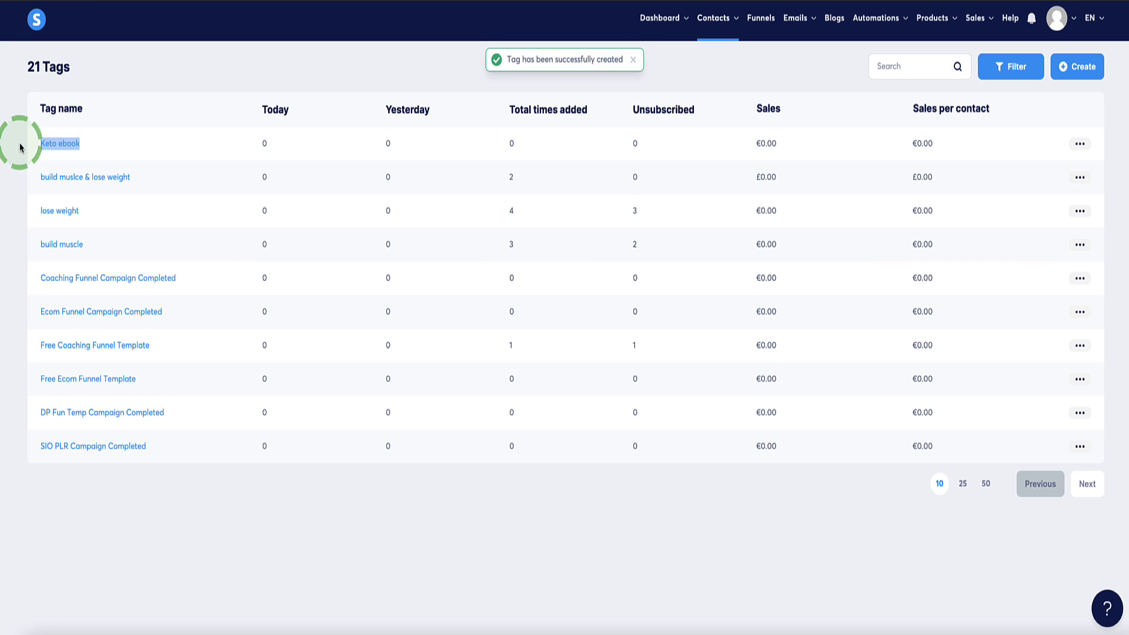
{"action": "left_click", "coordinate": [177, 70]}
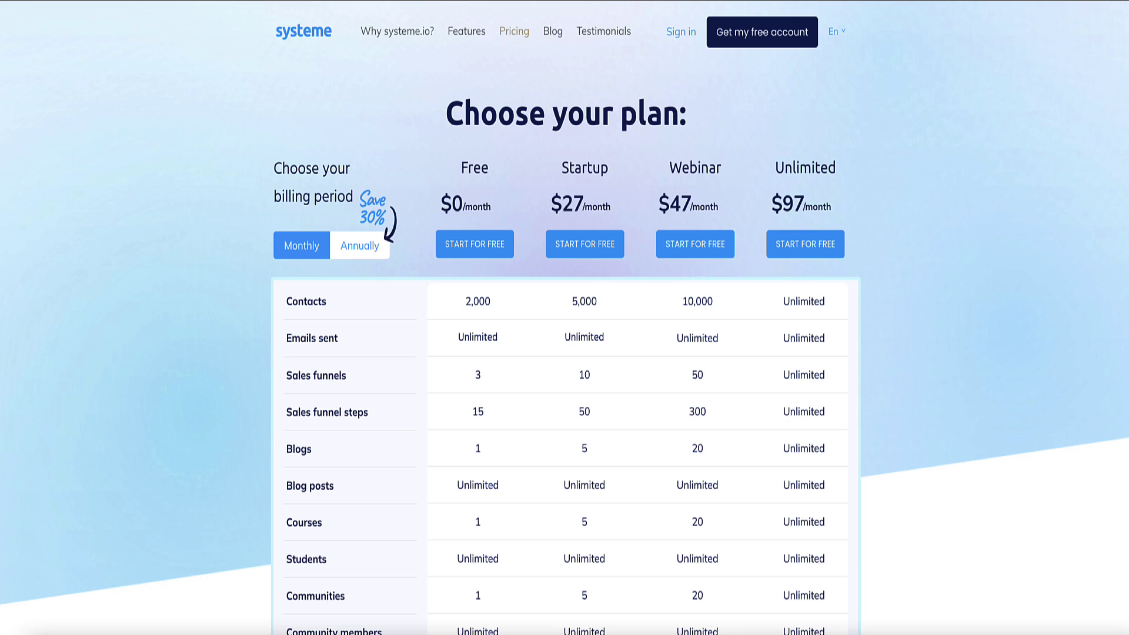
{"action": "scroll", "coordinate": [345, 202], "scroll_direction": "down", "scroll_amount": 7}
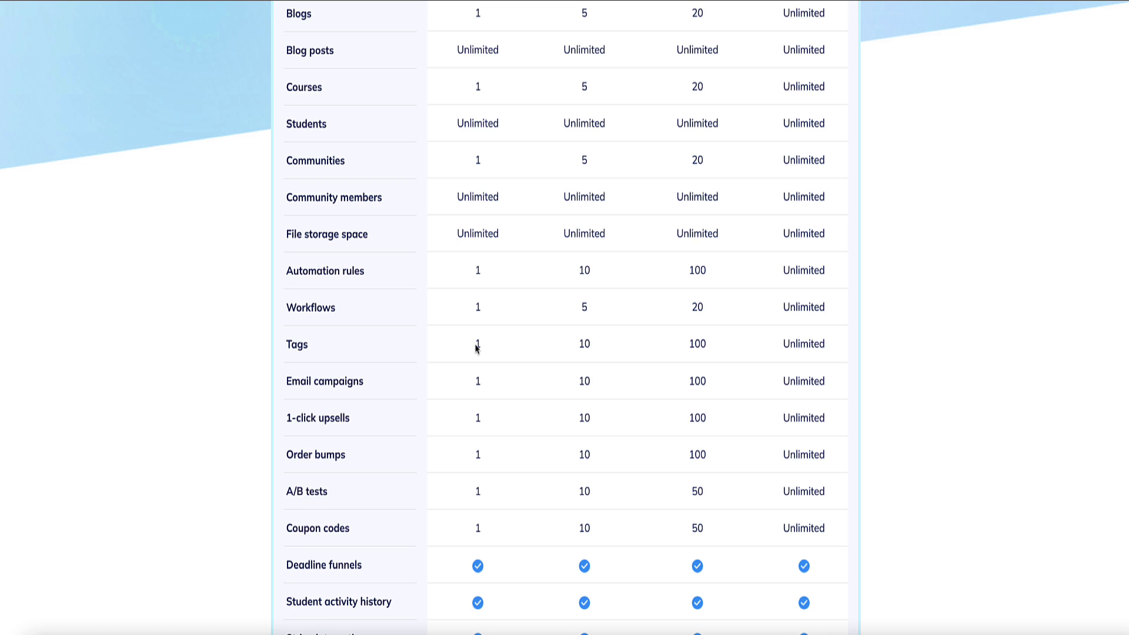
{"action": "scroll", "coordinate": [504, 347], "scroll_direction": "up", "scroll_amount": 7}
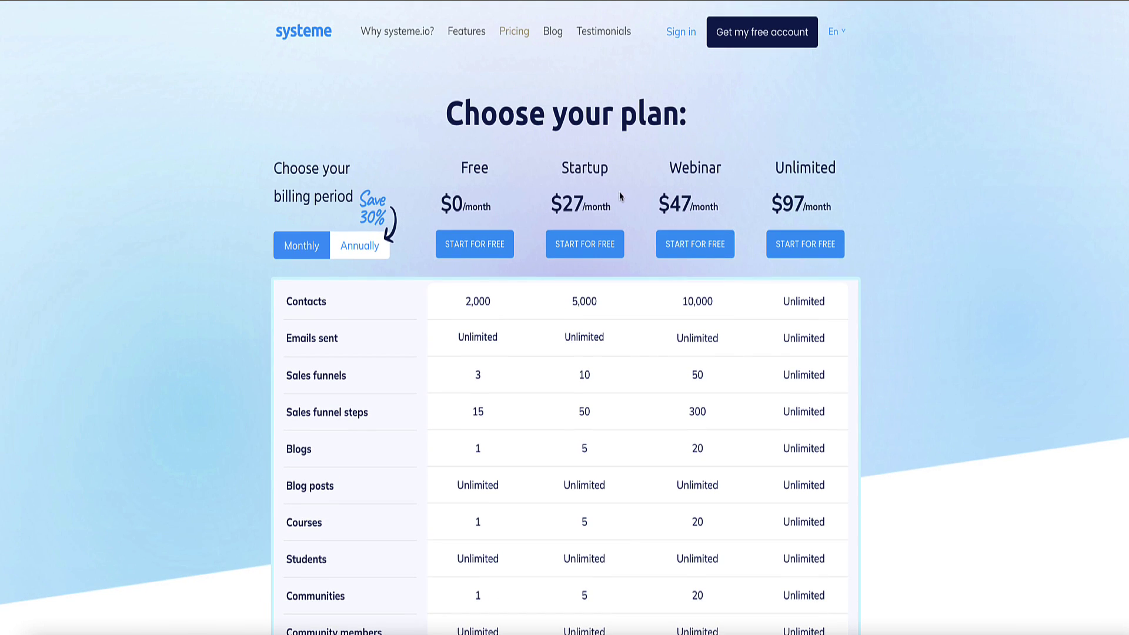
{"action": "left_click_drag", "start_coordinate": [619, 204], "coordinate": [528, 167]}
{"action": "left_click", "coordinate": [528, 167]}
{"action": "scroll", "coordinate": [528, 167], "scroll_direction": "down", "scroll_amount": 4}
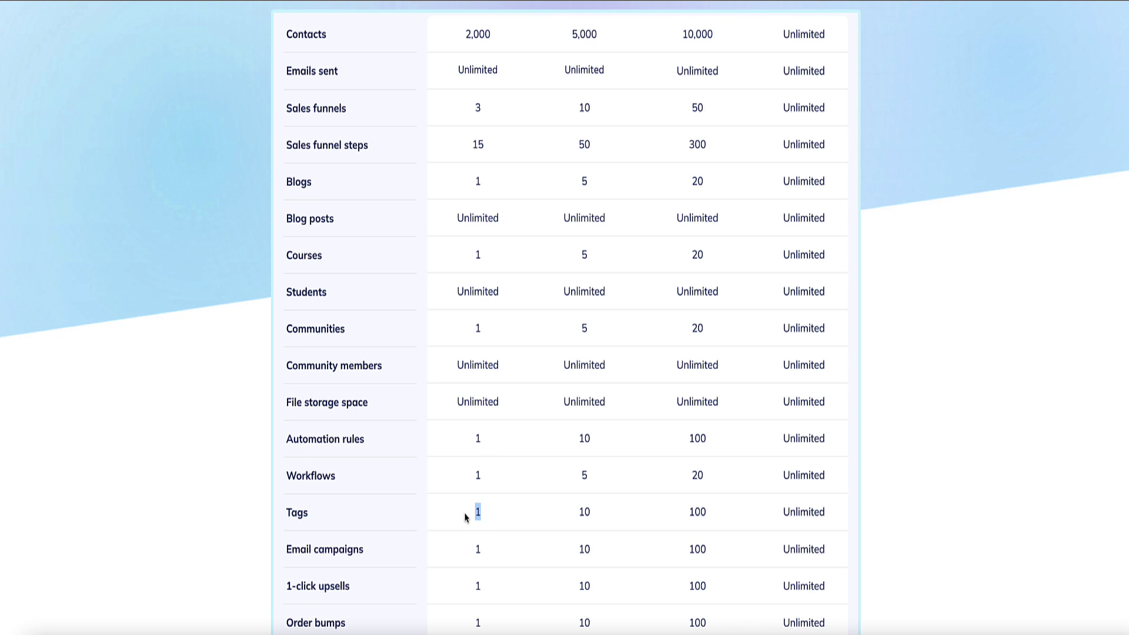
{"action": "scroll", "coordinate": [467, 517], "scroll_direction": "up", "scroll_amount": 4}
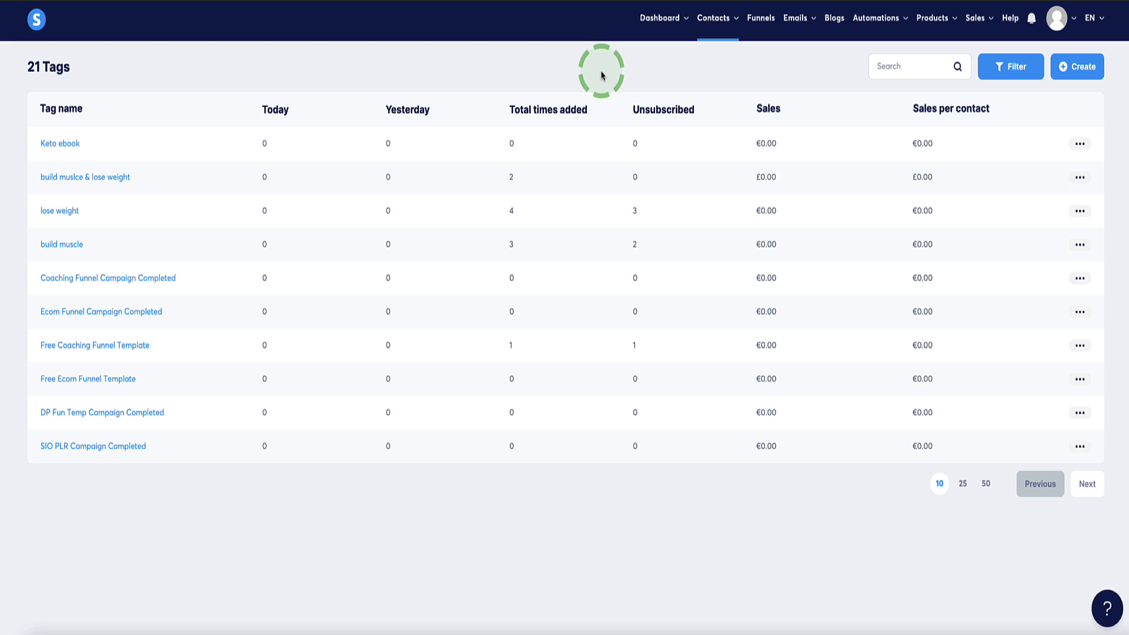
- In Keto - Affiliate Funnel (Template), add a Funnel step form subscribed rule to the squeeze page
{"action": "left_click", "coordinate": [761, 18]}
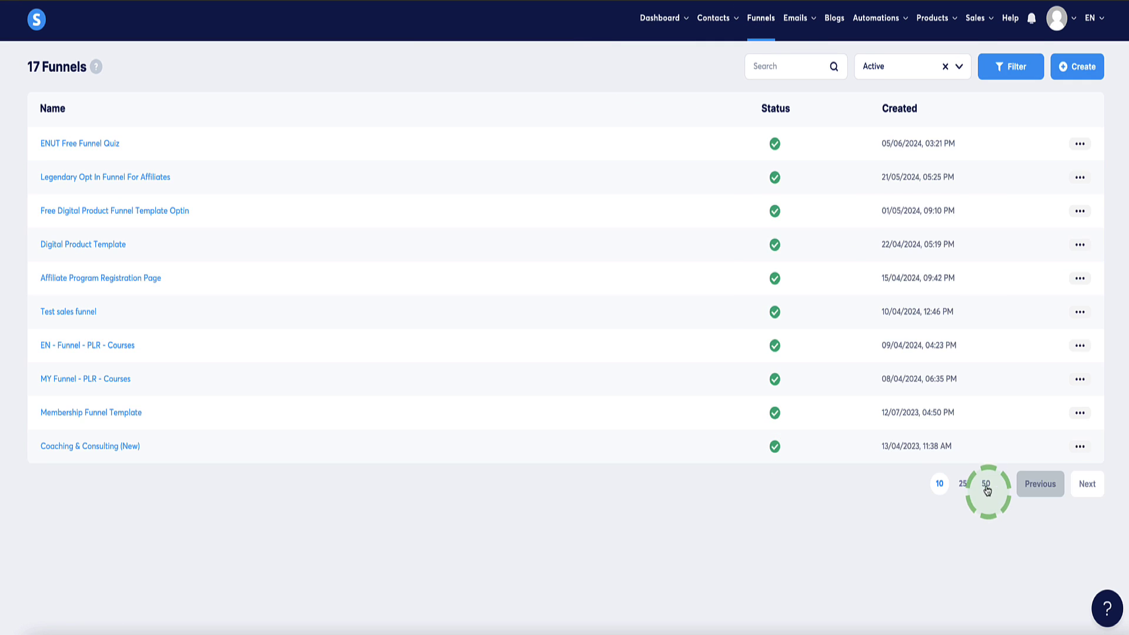
{"action": "left_click", "coordinate": [985, 482]}
{"action": "scroll", "coordinate": [466, 365], "scroll_direction": "down", "scroll_amount": 2}
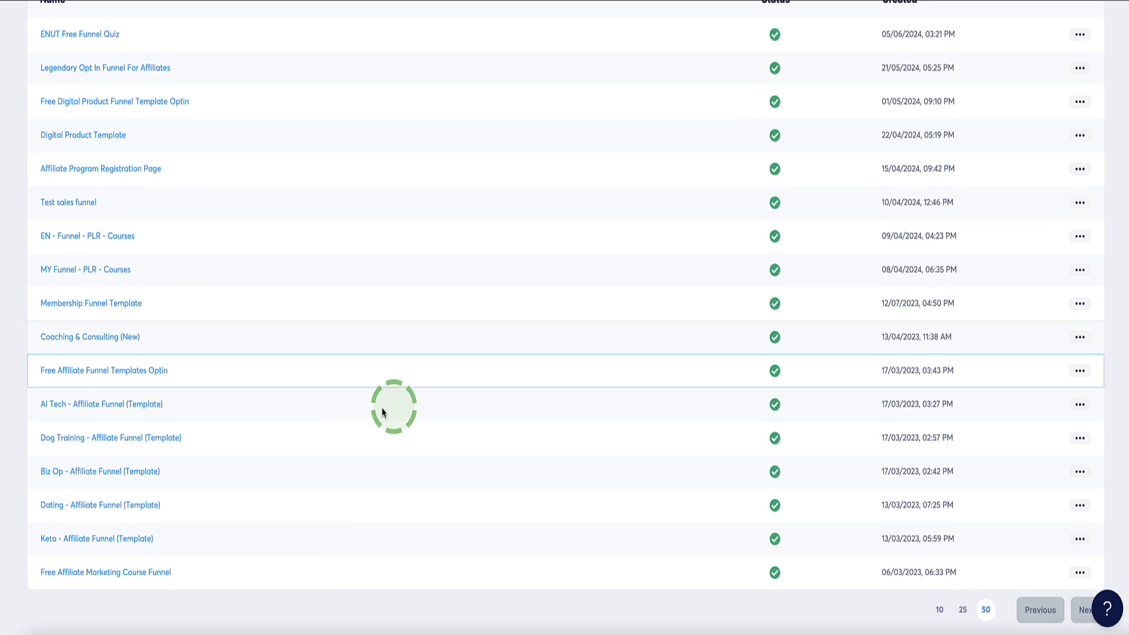
{"action": "left_click", "coordinate": [81, 542]}
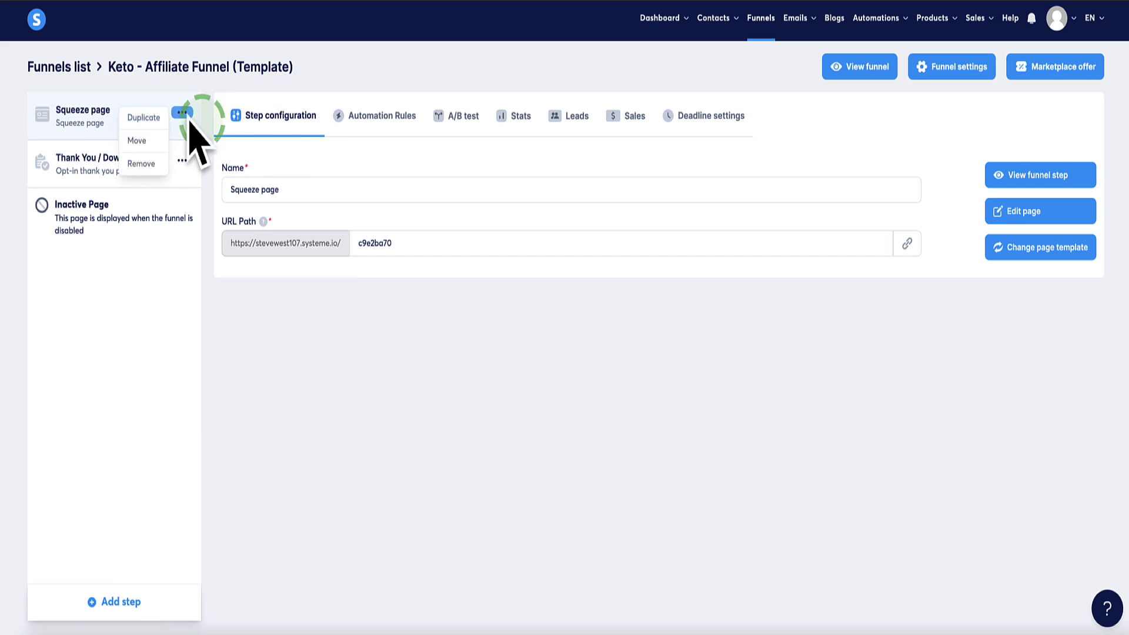
{"action": "left_click", "coordinate": [377, 119]}
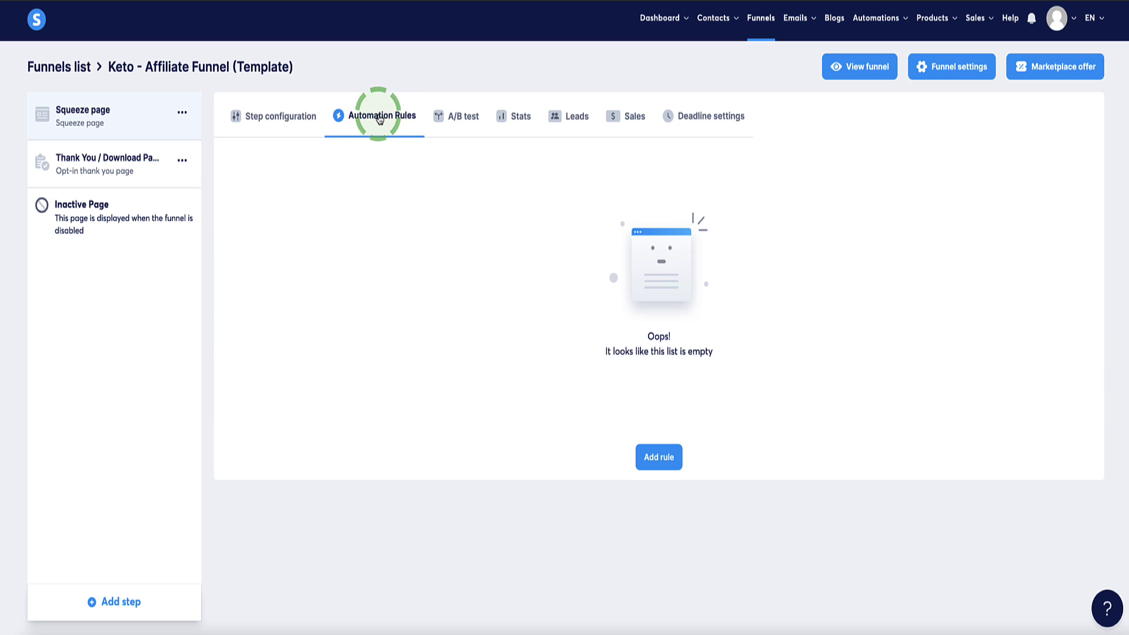
{"action": "left_click", "coordinate": [662, 457]}
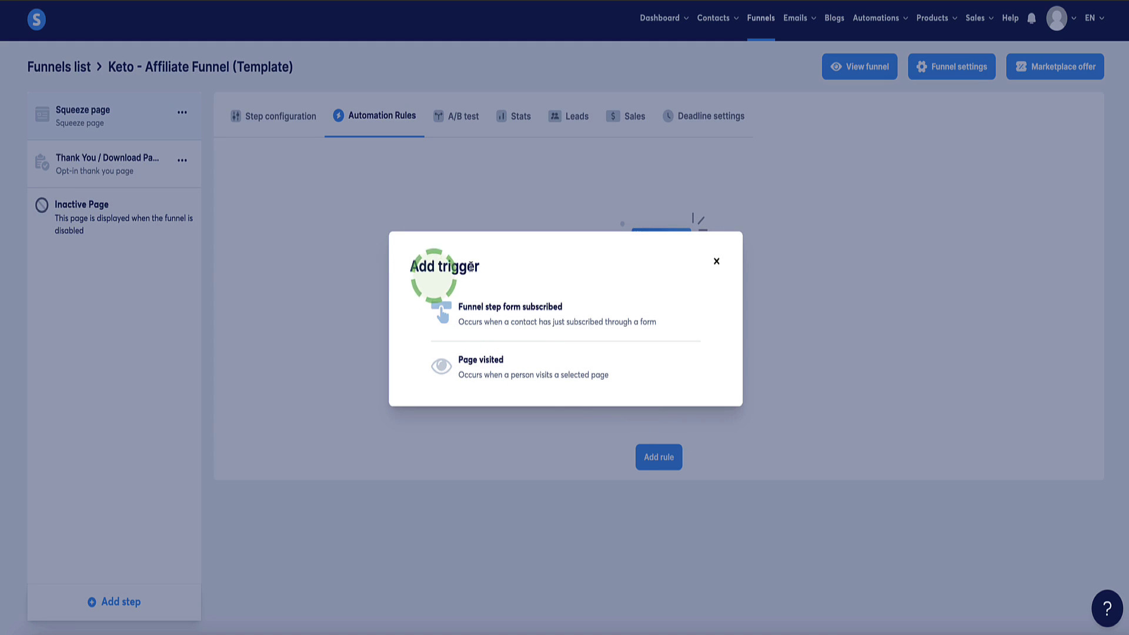
{"action": "left_click", "coordinate": [495, 314]}
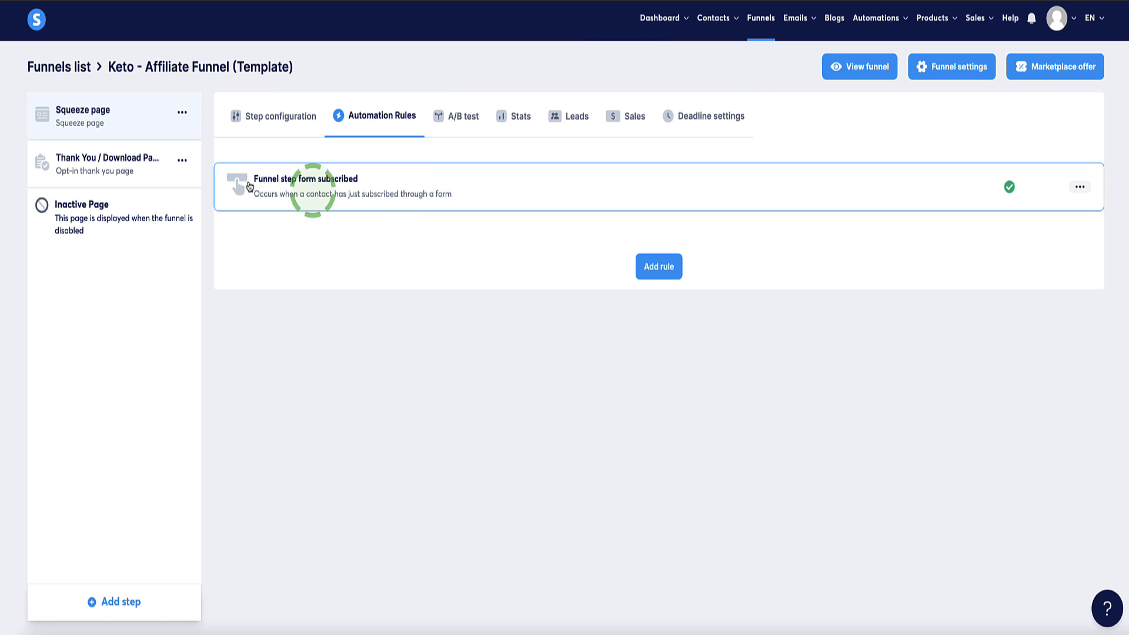
{"action": "left_click", "coordinate": [1079, 189]}
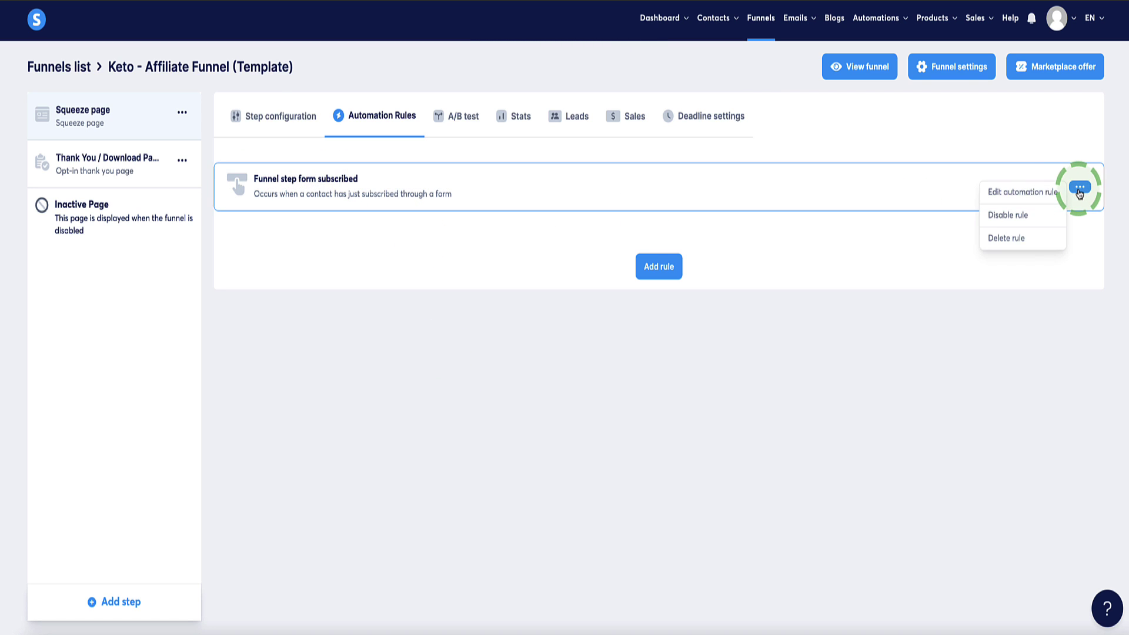
- Give the rule a Subscribe to campaign action for custom keto diet and save it
{"action": "left_click", "coordinate": [1023, 194]}
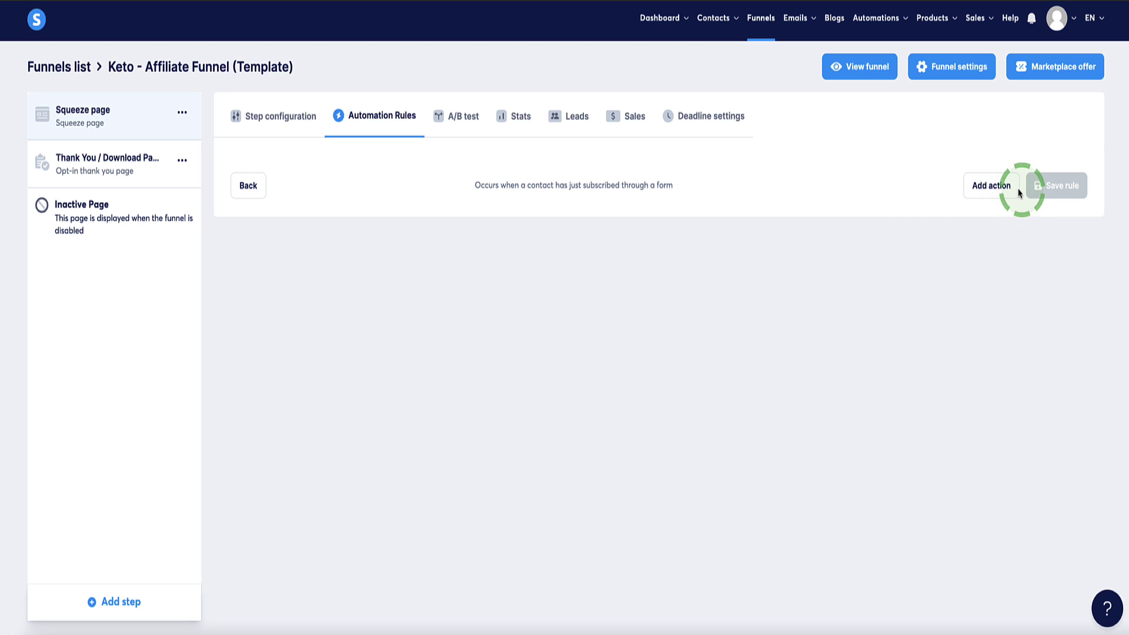
{"action": "left_click", "coordinate": [993, 186]}
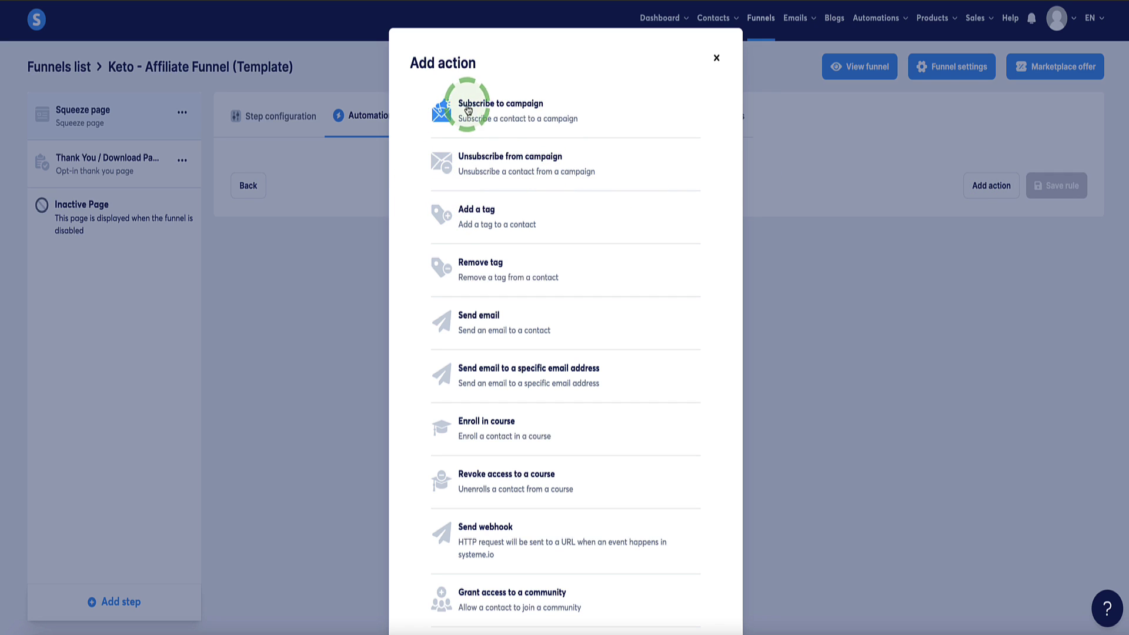
{"action": "left_click", "coordinate": [506, 111]}
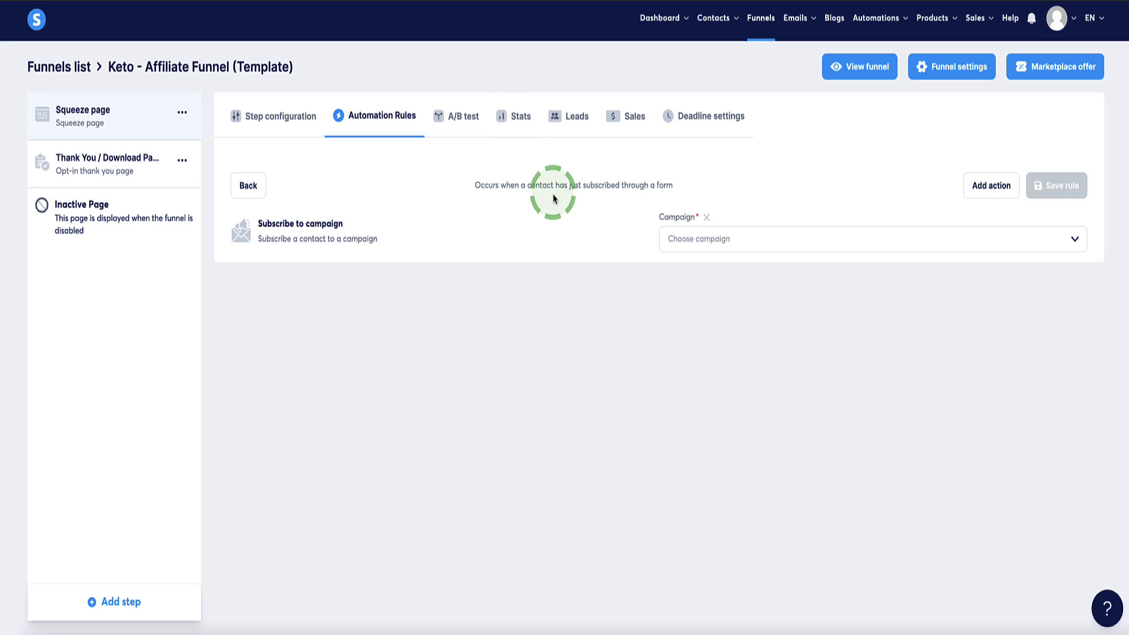
{"action": "left_click", "coordinate": [1074, 241]}
{"action": "scroll", "coordinate": [847, 317], "scroll_direction": "down", "scroll_amount": 1}
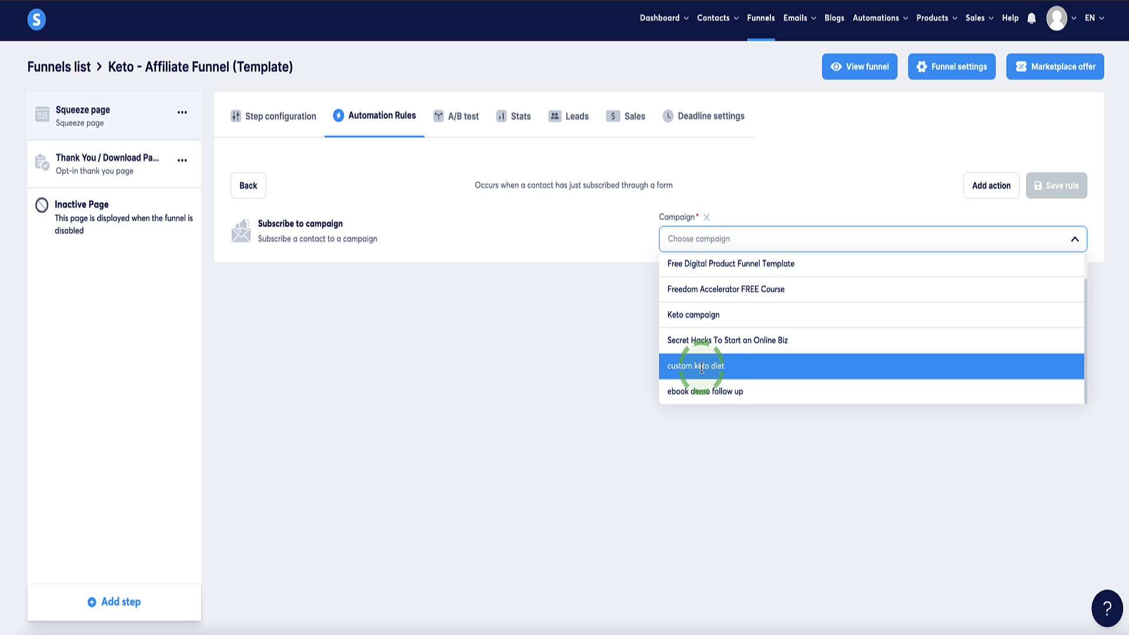
{"action": "left_click", "coordinate": [706, 367]}
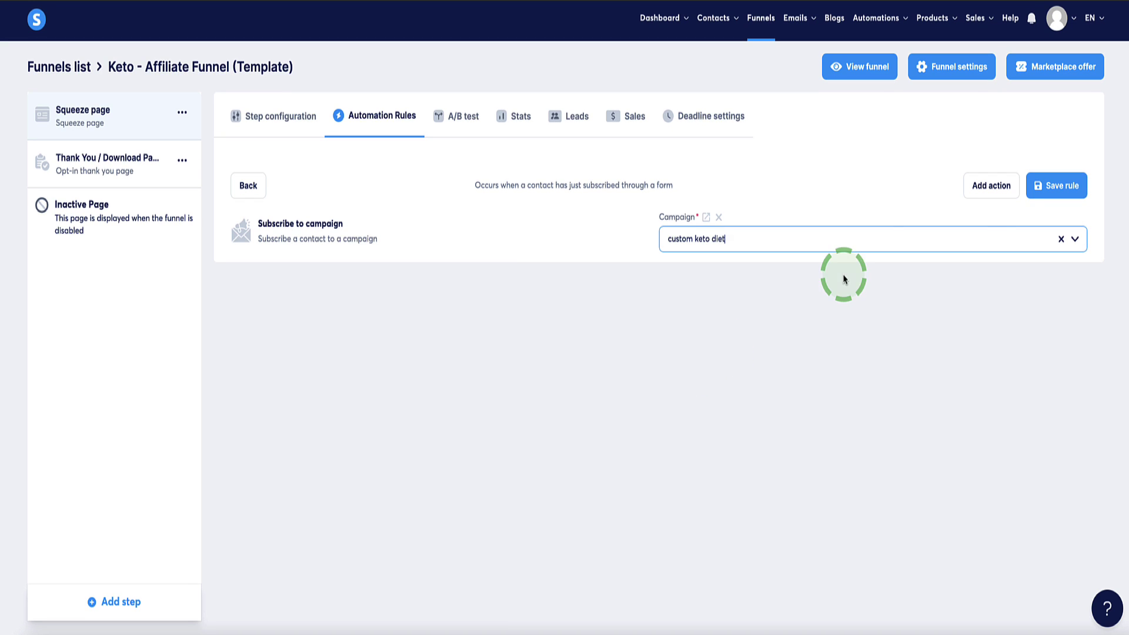
{"action": "left_click", "coordinate": [1051, 185]}
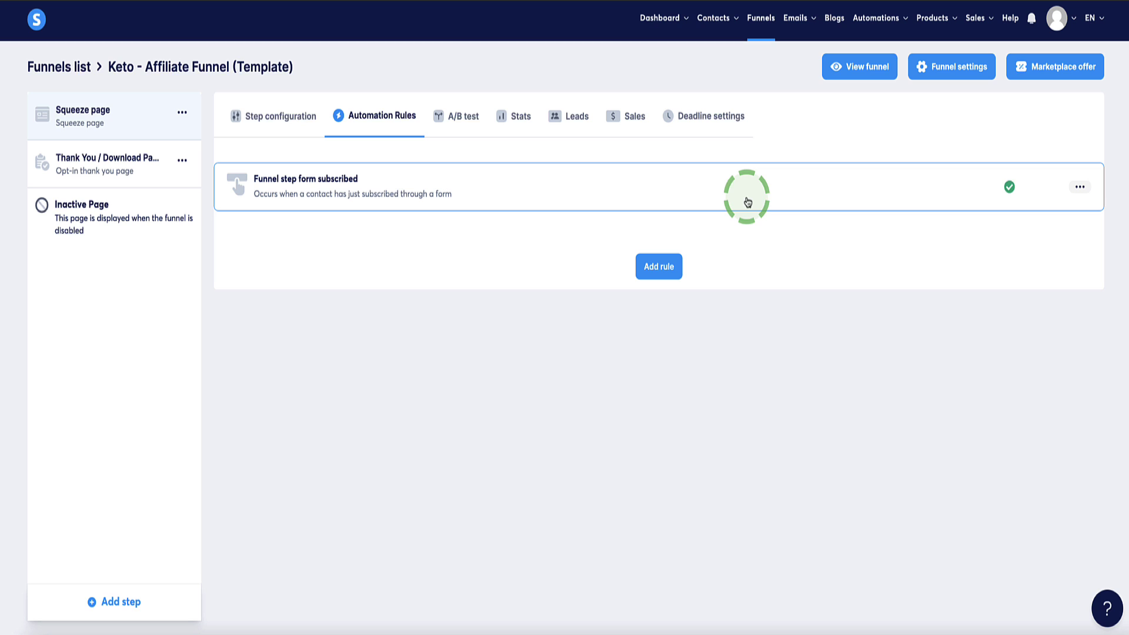
- Add an 'Add a tag' action with the Keto ebook tag to the rule and save it
{"action": "left_click", "coordinate": [1080, 187]}
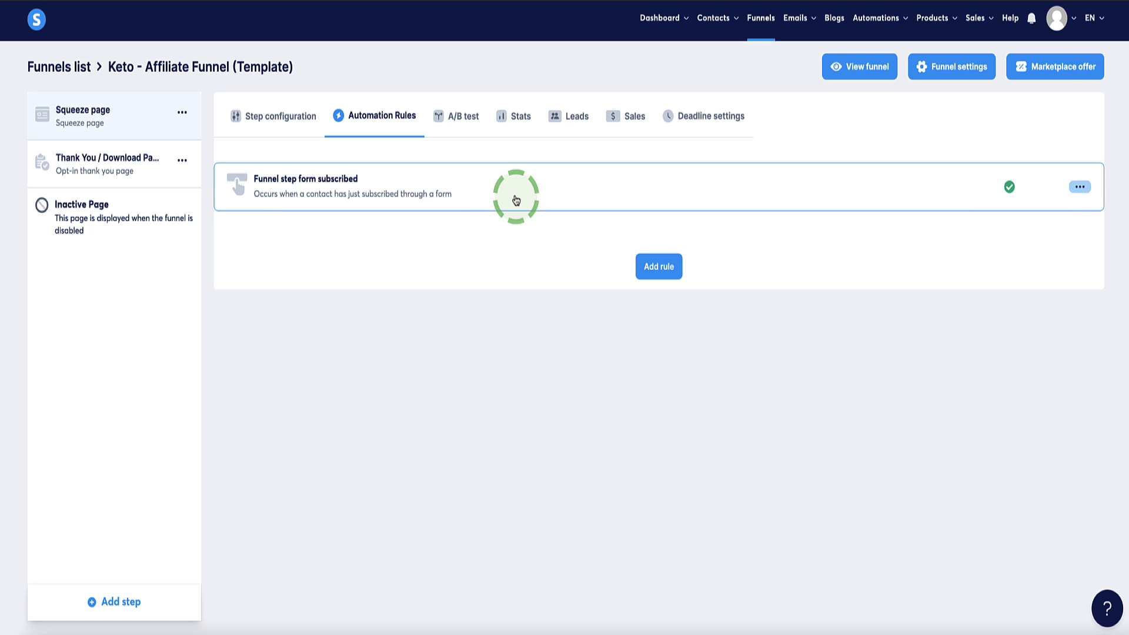
{"action": "left_click", "coordinate": [1080, 186]}
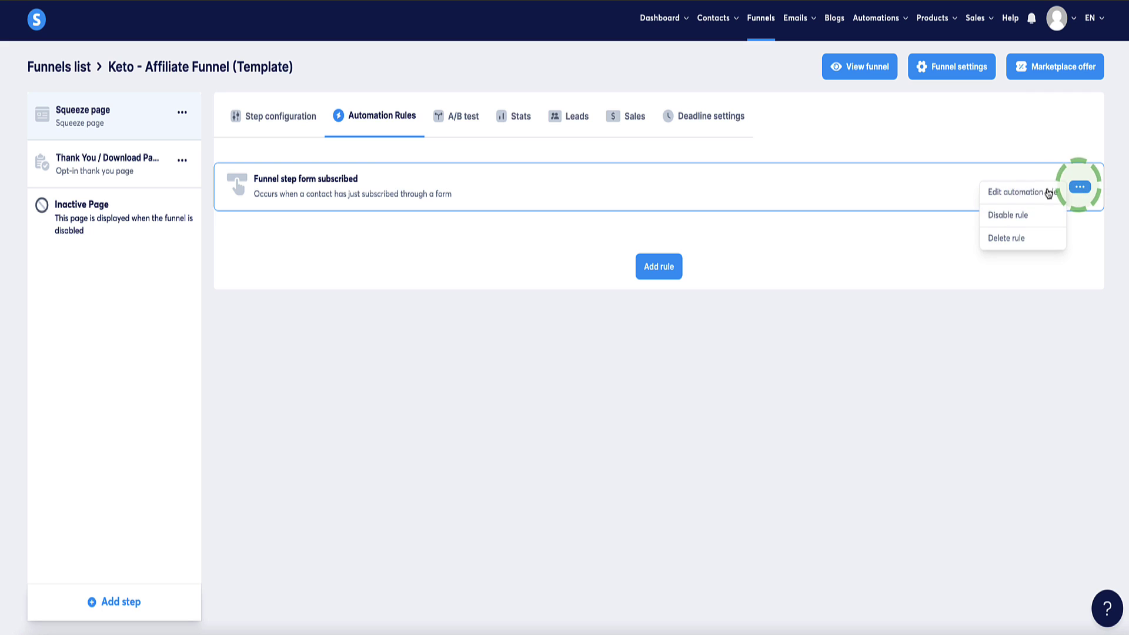
{"action": "left_click", "coordinate": [1015, 194]}
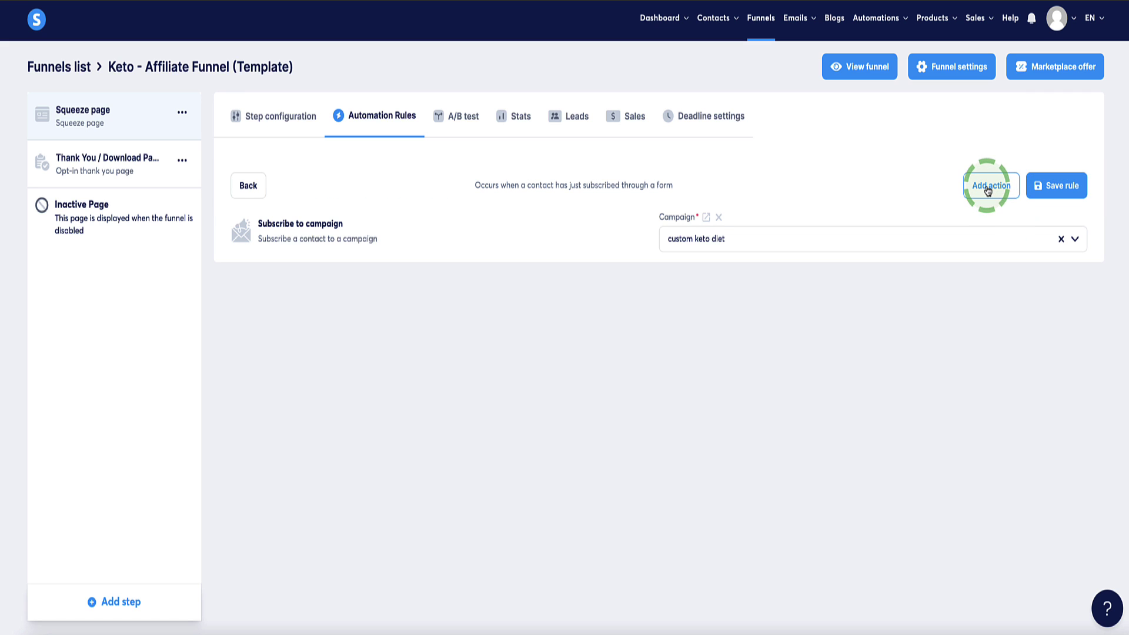
{"action": "left_click", "coordinate": [990, 186]}
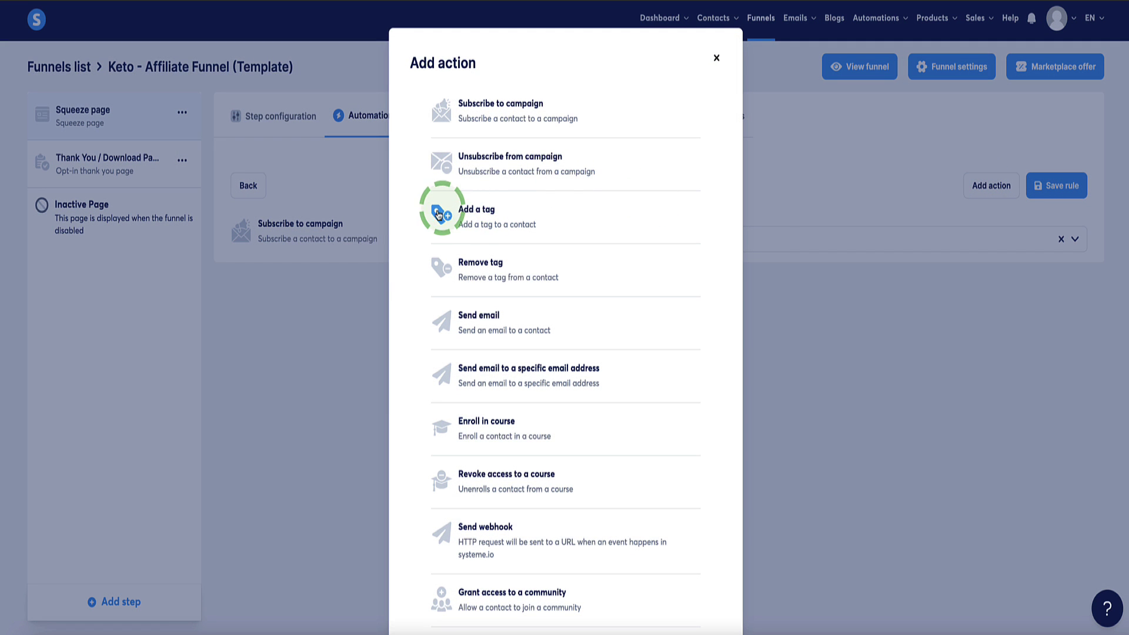
{"action": "left_click", "coordinate": [472, 213]}
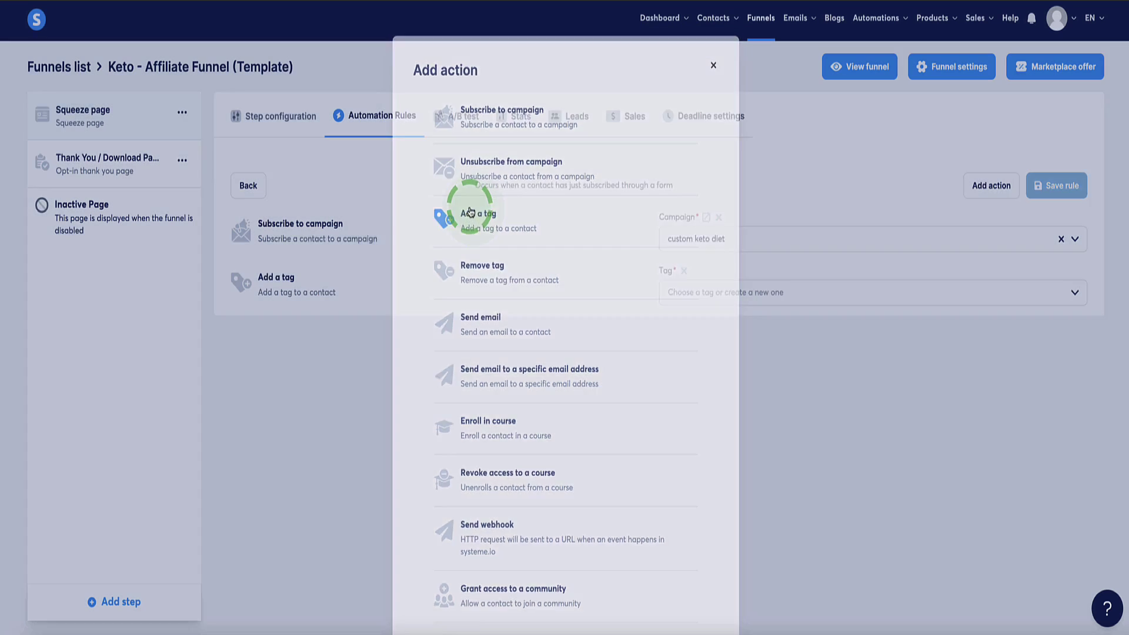
{"action": "left_click", "coordinate": [756, 292]}
{"action": "left_click", "coordinate": [766, 331]}
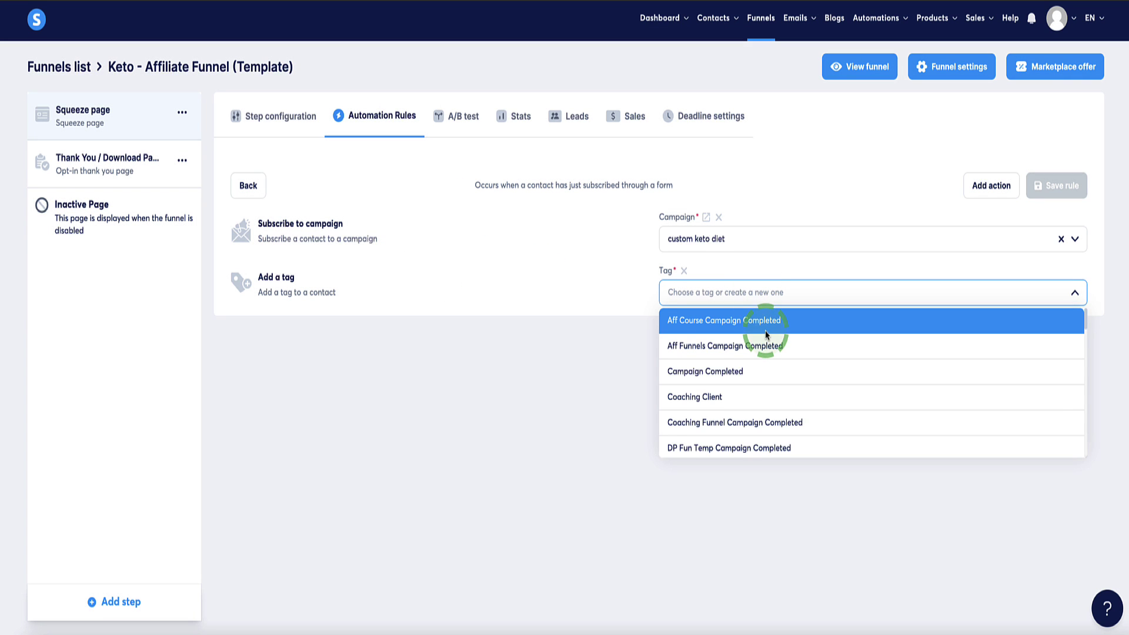
{"action": "scroll", "coordinate": [766, 333], "scroll_direction": "down", "scroll_amount": 5}
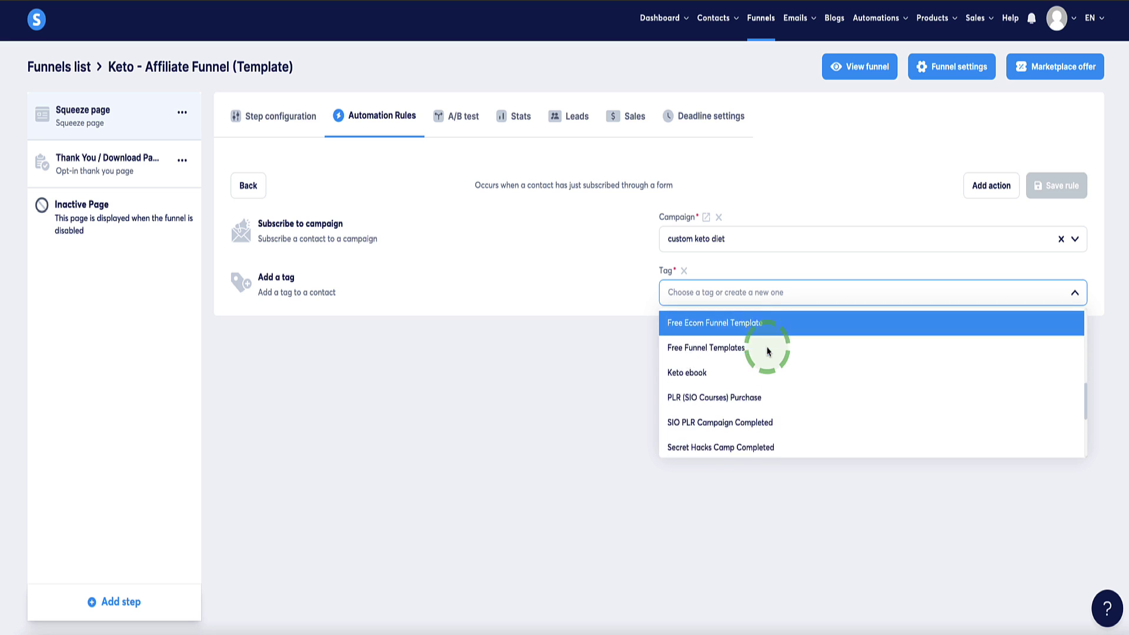
{"action": "scroll", "coordinate": [766, 347], "scroll_direction": "down", "scroll_amount": 1}
{"action": "scroll", "coordinate": [693, 343], "scroll_direction": "up", "scroll_amount": 1}
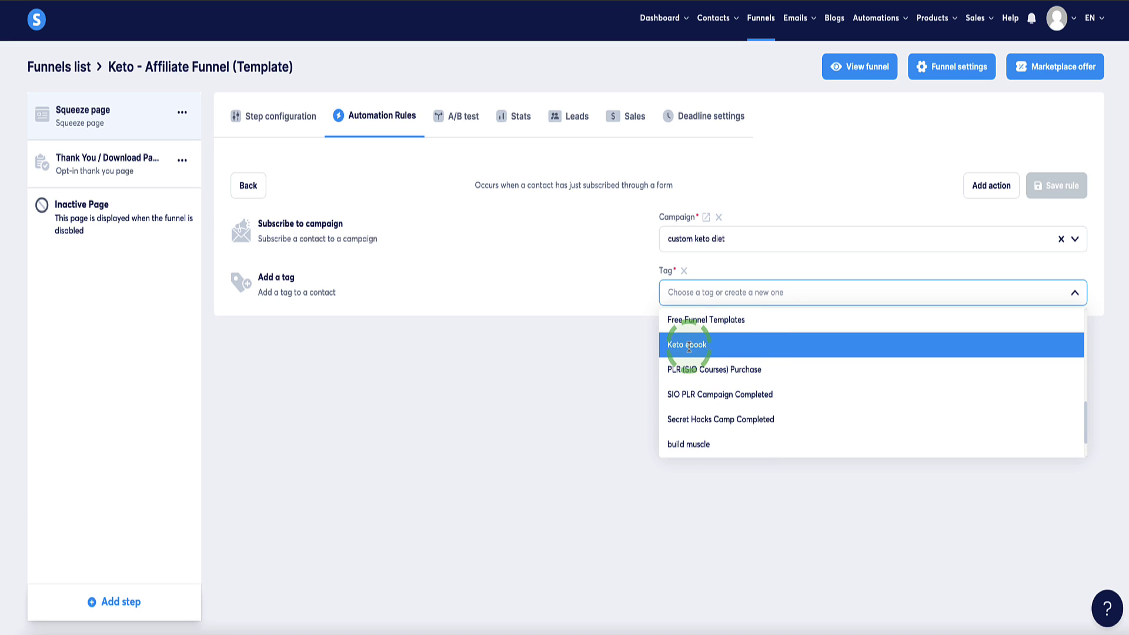
{"action": "left_click", "coordinate": [689, 348]}
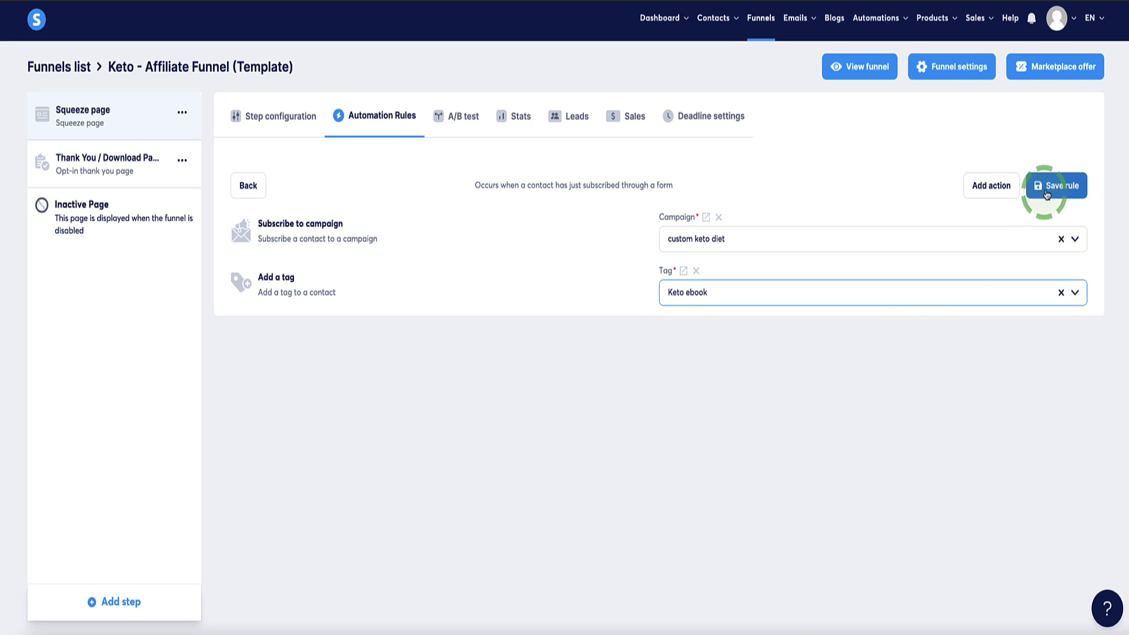
{"action": "left_click", "coordinate": [1046, 189]}
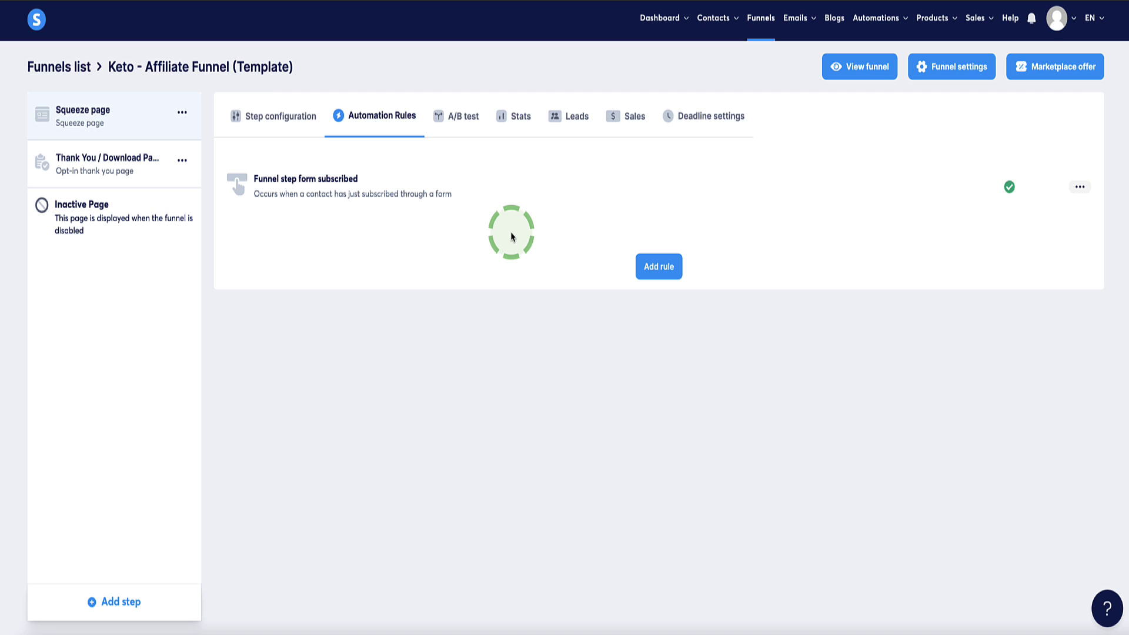
- Check the Keto campaign's emails, then reopen the Keto - Affiliate Funnel (Template)
{"action": "mouse_move", "coordinate": [794, 17]}
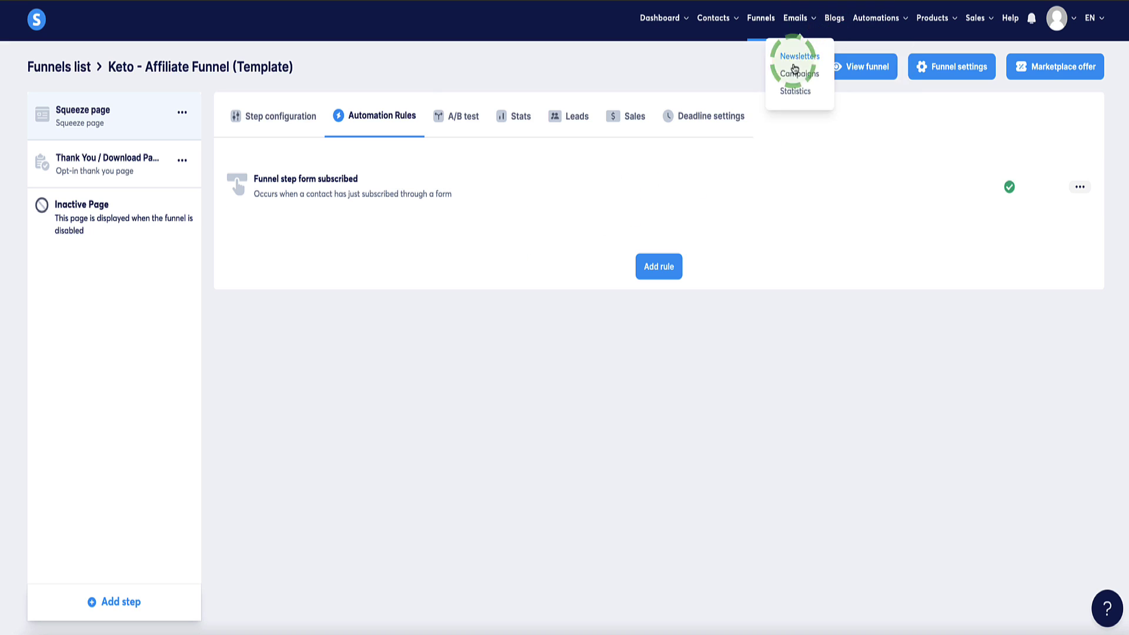
{"action": "left_click", "coordinate": [794, 62]}
{"action": "left_click", "coordinate": [85, 150]}
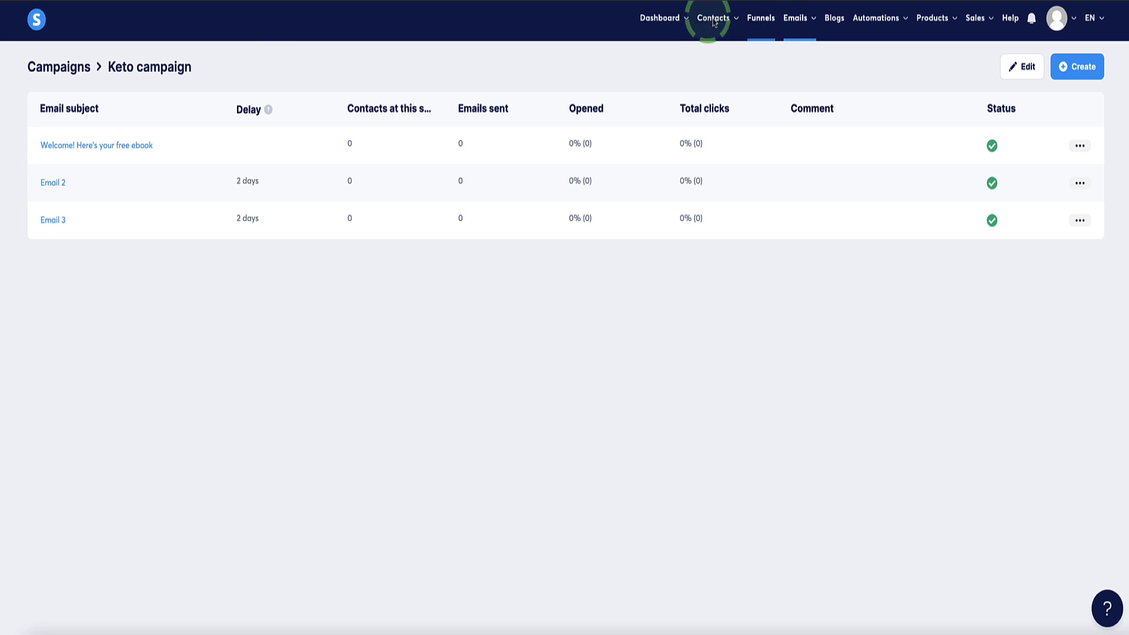
{"action": "left_click", "coordinate": [773, 25]}
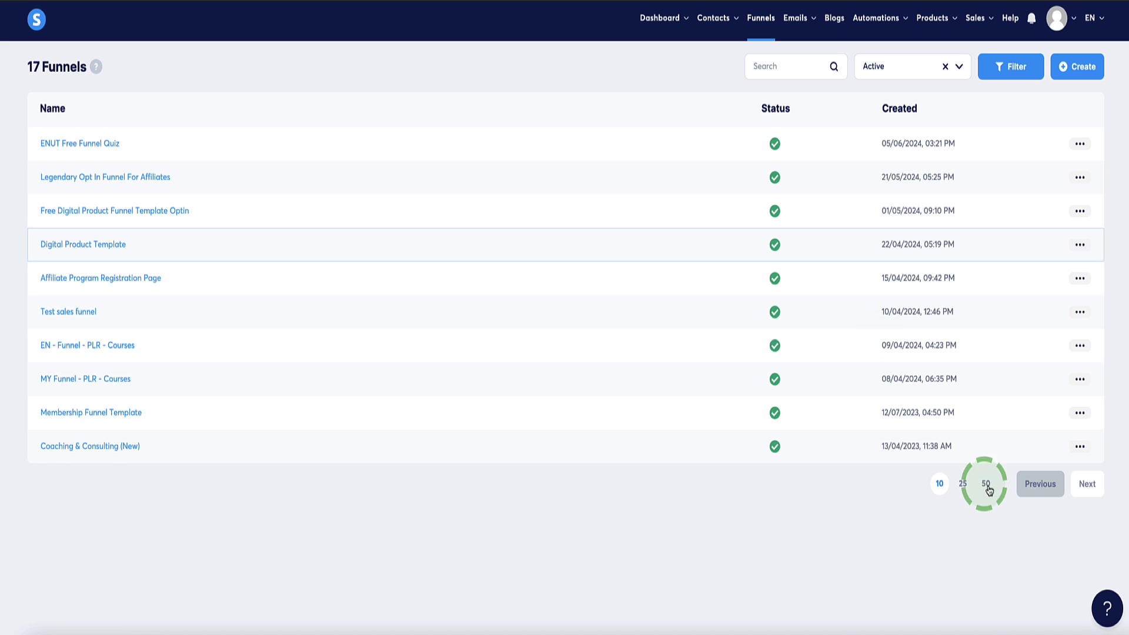
{"action": "left_click", "coordinate": [985, 484]}
{"action": "scroll", "coordinate": [487, 369], "scroll_direction": "down", "scroll_amount": 2}
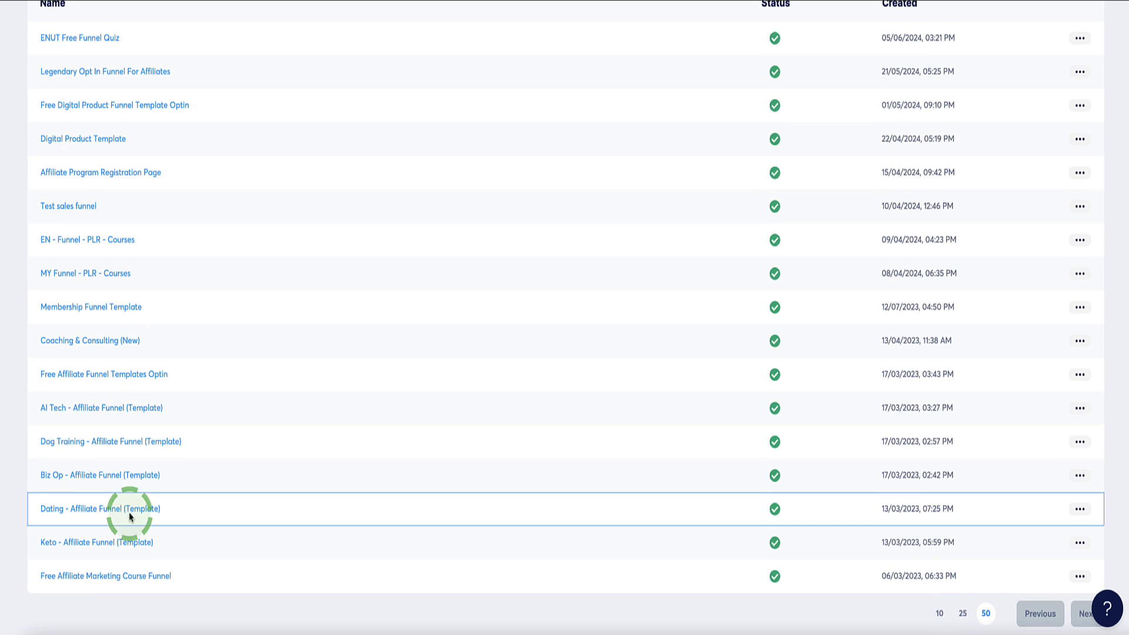
{"action": "left_click", "coordinate": [86, 542]}
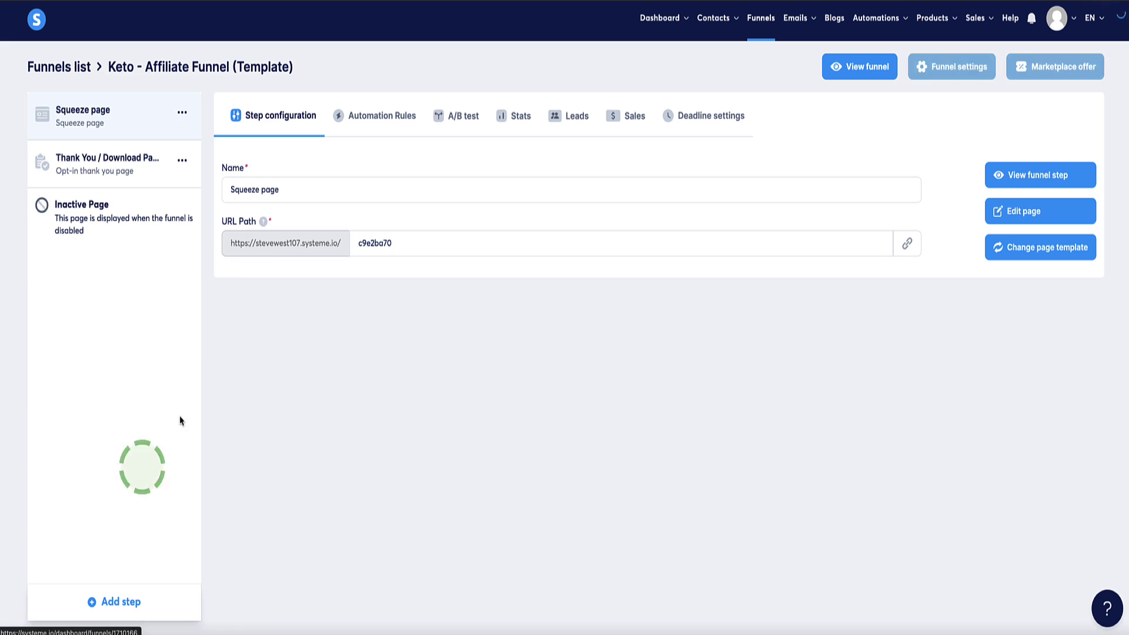
- Submit the live squeeze page's opt-in form with a test first name and e-mail address
{"action": "left_click", "coordinate": [846, 70]}
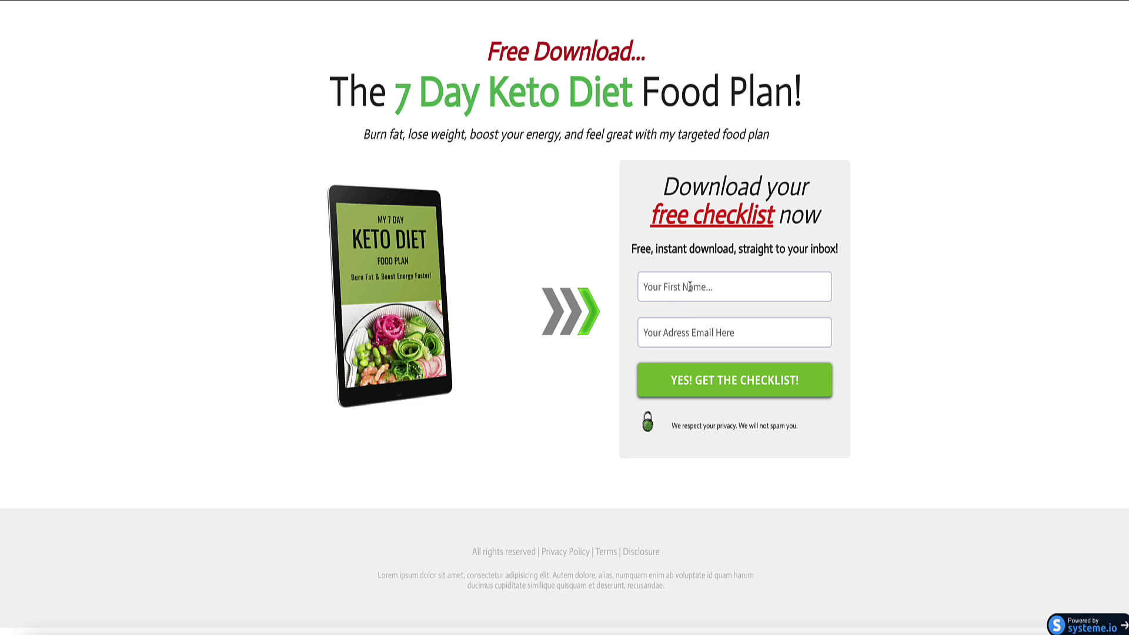
{"action": "type", "text": "Steve"}
{"action": "key", "text": "Tab"}
{"action": "left_click", "coordinate": [681, 381]}
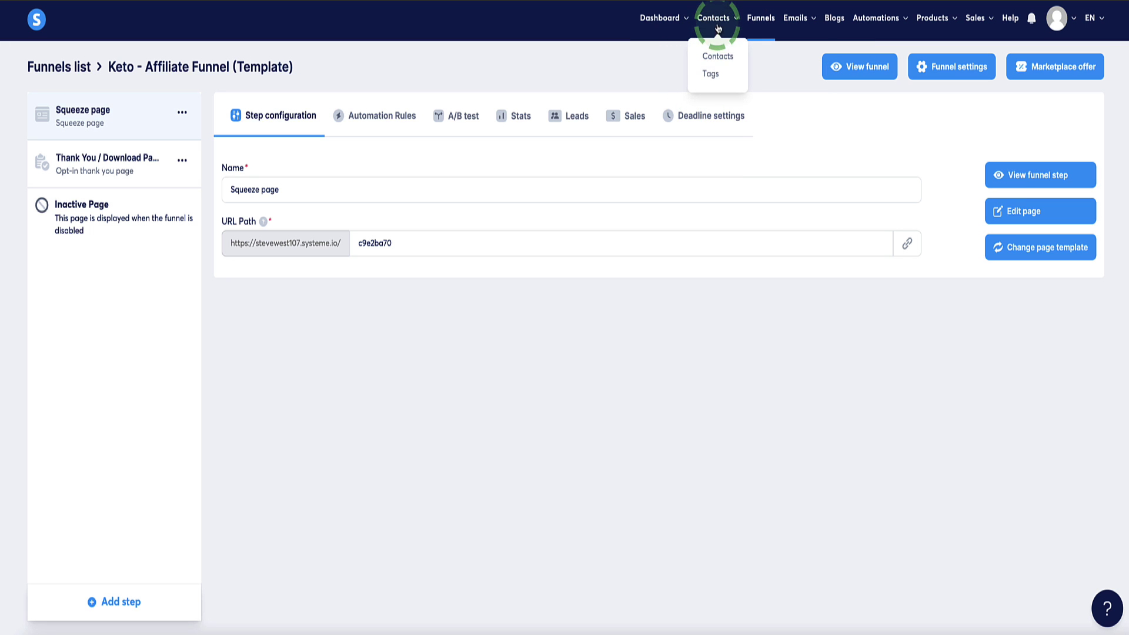
- Check the new contact's Keto ebook tag in Contacts and open the Keto campaign
{"action": "left_click", "coordinate": [717, 56]}
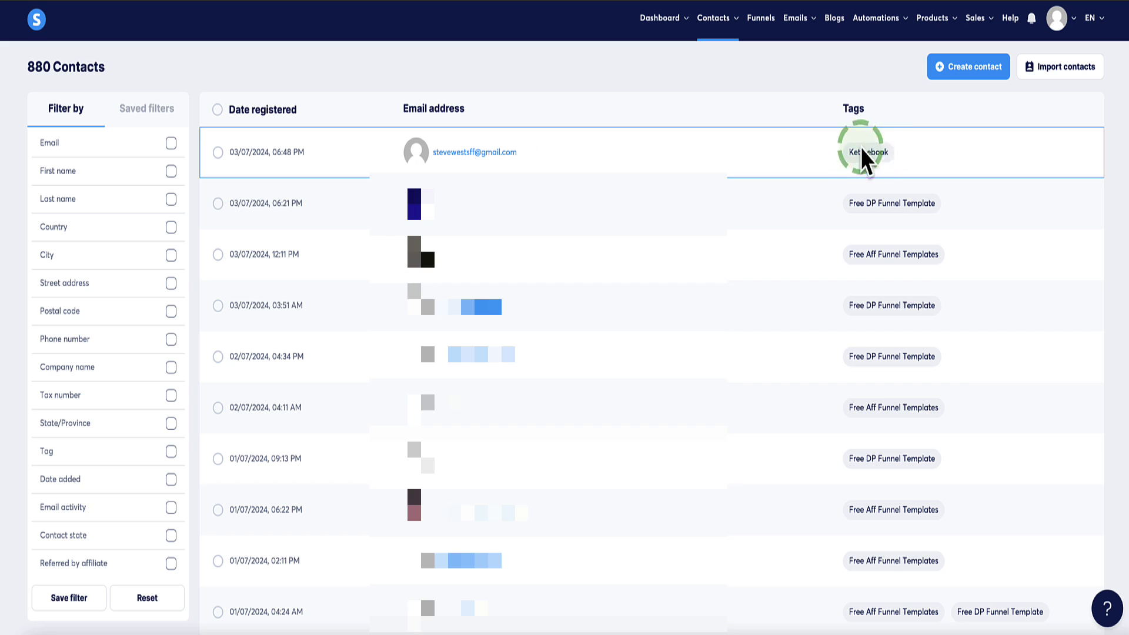
{"action": "left_click", "coordinate": [796, 28]}
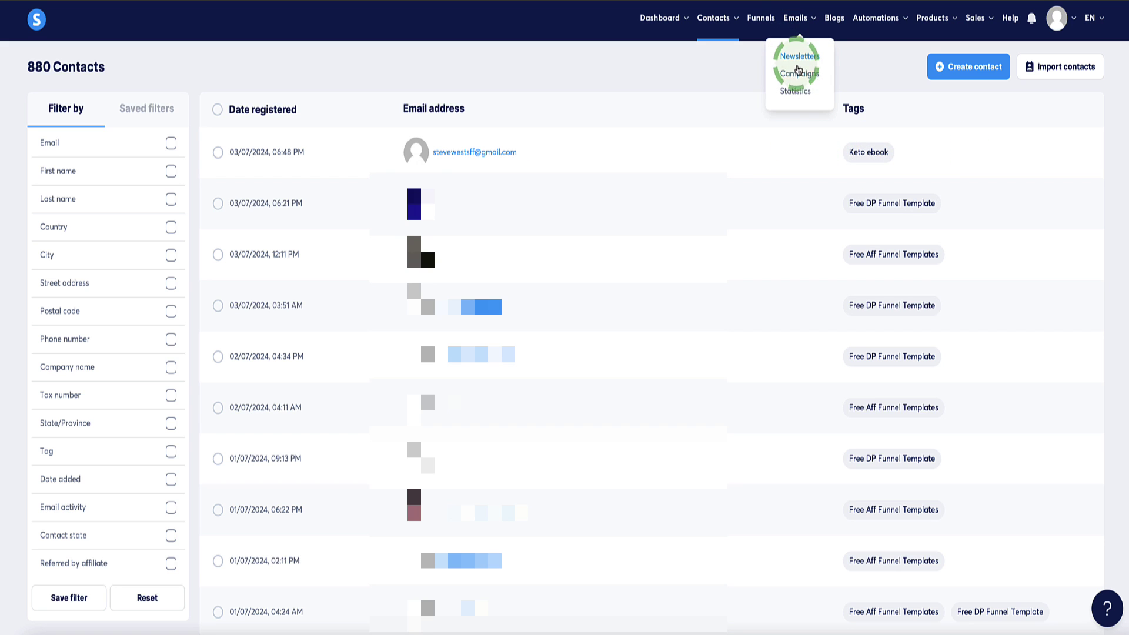
{"action": "left_click", "coordinate": [800, 75]}
{"action": "left_click", "coordinate": [59, 142]}
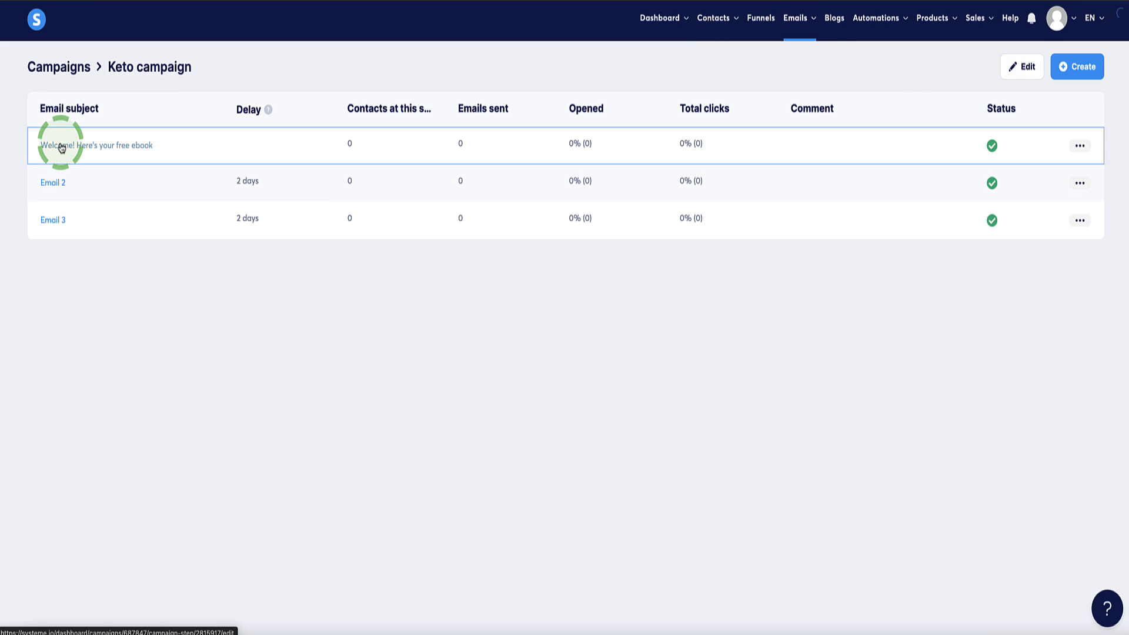
- Review the welcome email's stats and read 'Welcome! Here's your free ebook' in Gmail
{"action": "left_click", "coordinate": [154, 154]}
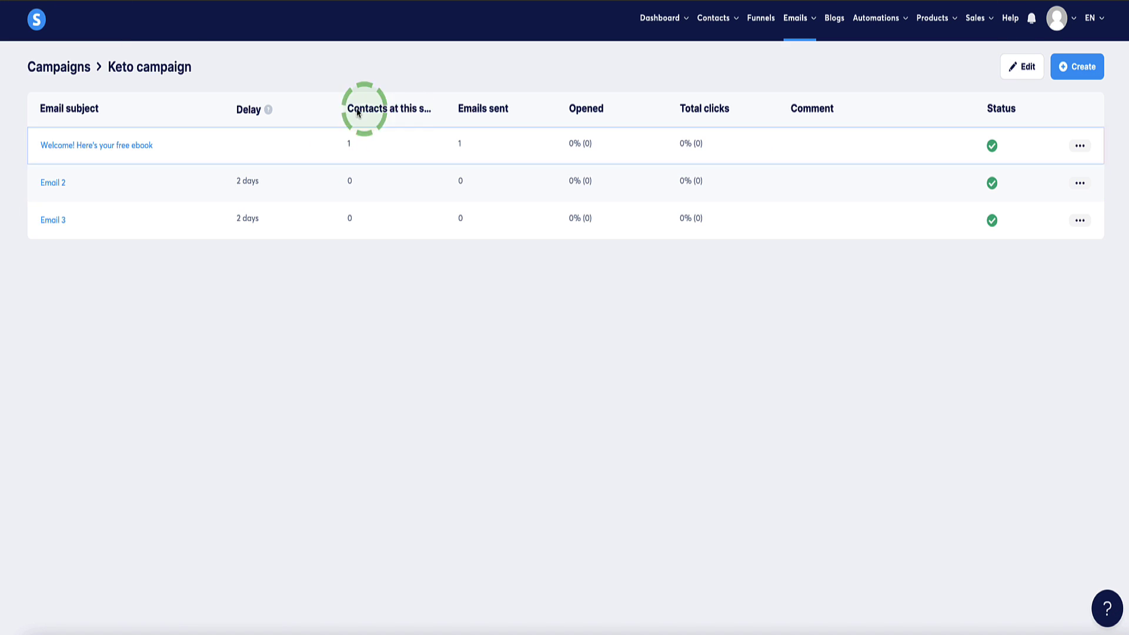
{"action": "double_click", "coordinate": [356, 147]}
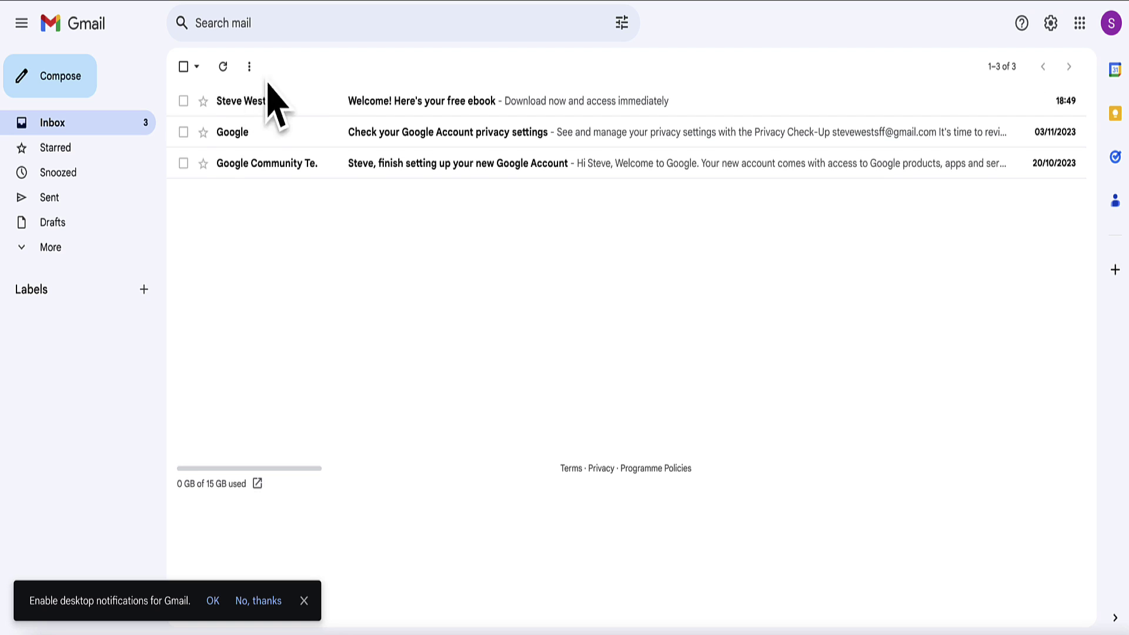
{"action": "left_click", "coordinate": [445, 110]}
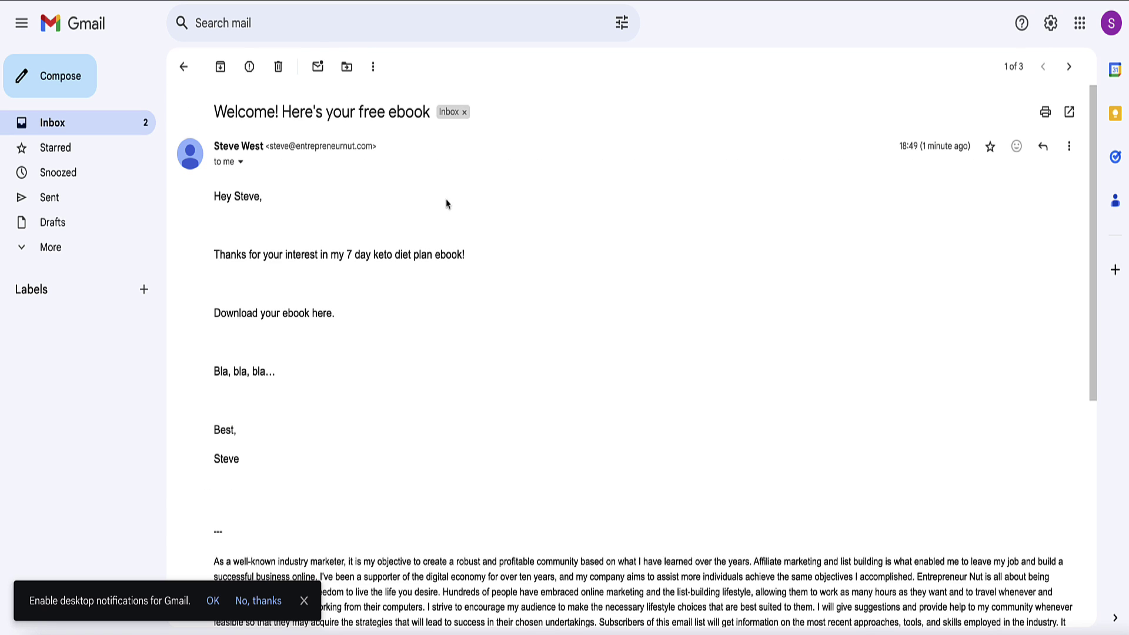
{"action": "left_click_drag", "start_coordinate": [217, 196], "coordinate": [393, 408]}
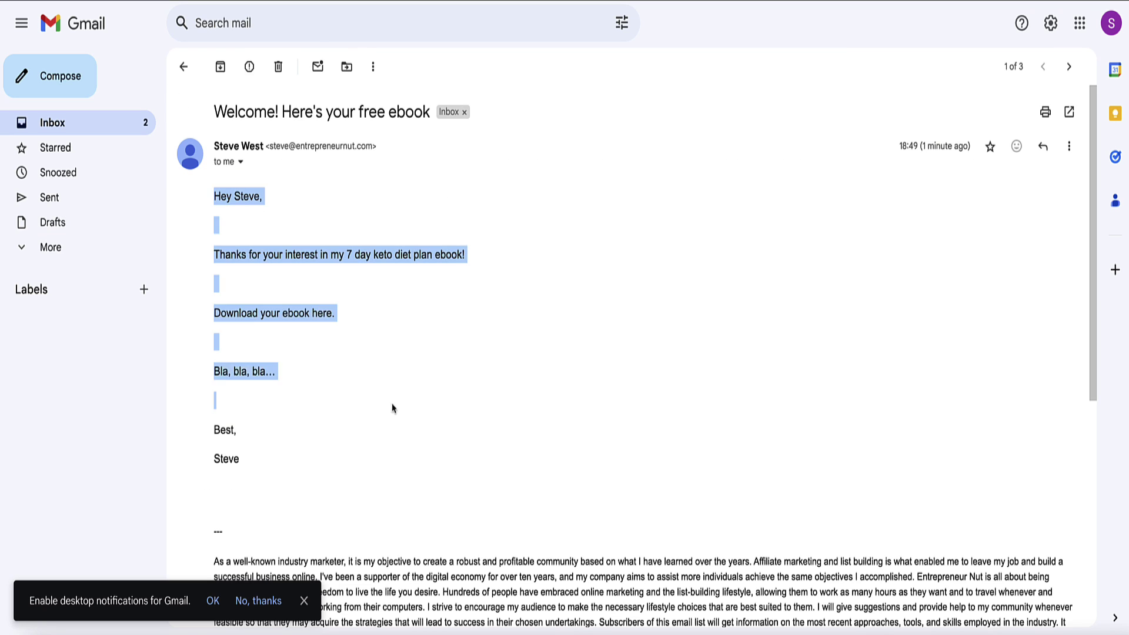